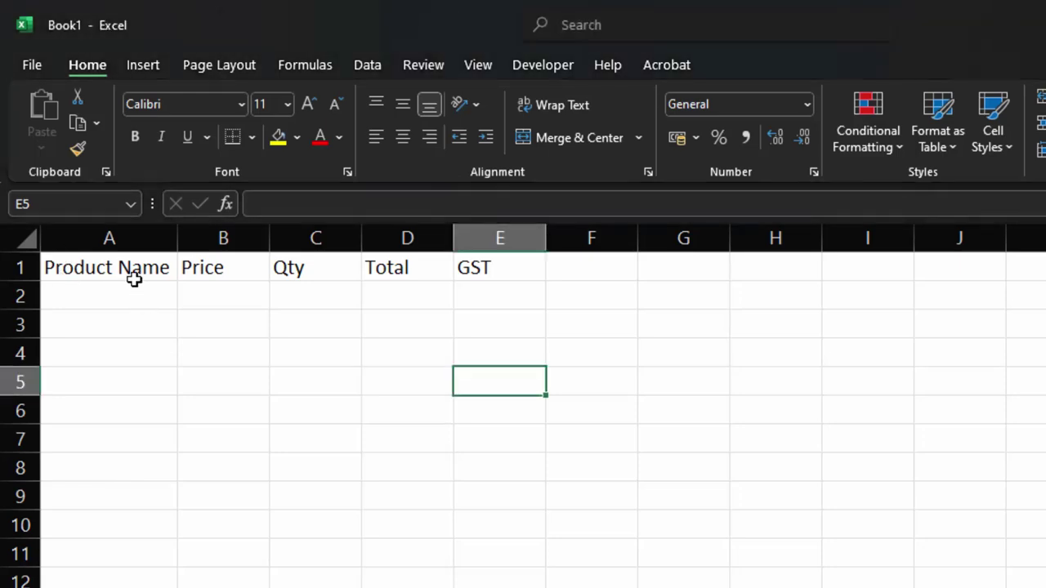
# Step: Add 'Tax Amount' in F1 as the sixth header after Product Name, Price, Qty, Total, GST
pyautogui.click(134, 273)
pyautogui.click(205, 260)
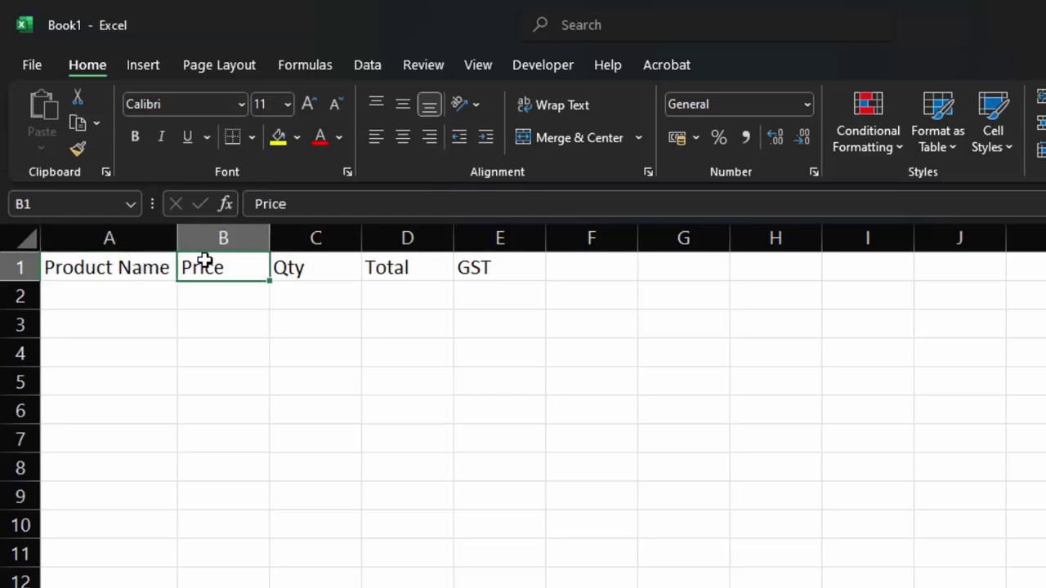
pyautogui.click(325, 271)
pyautogui.click(438, 272)
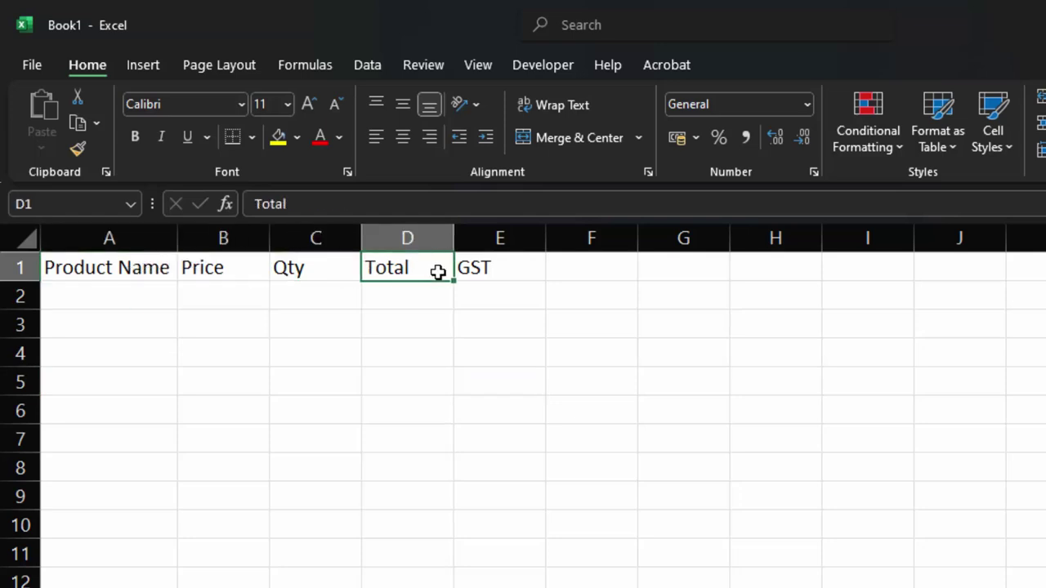
pyautogui.click(479, 269)
pyautogui.click(582, 268)
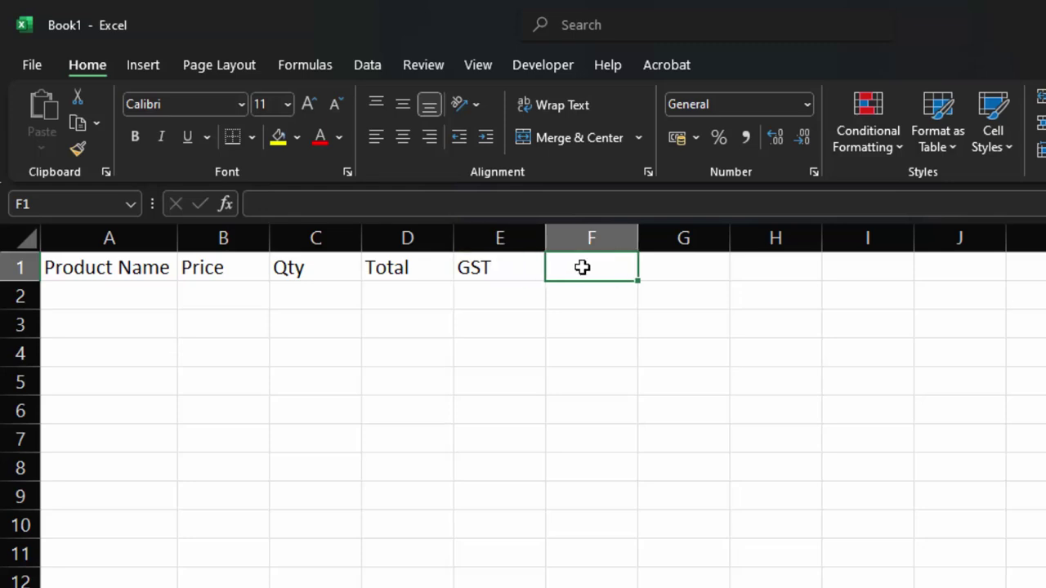
pyautogui.write('Tax')
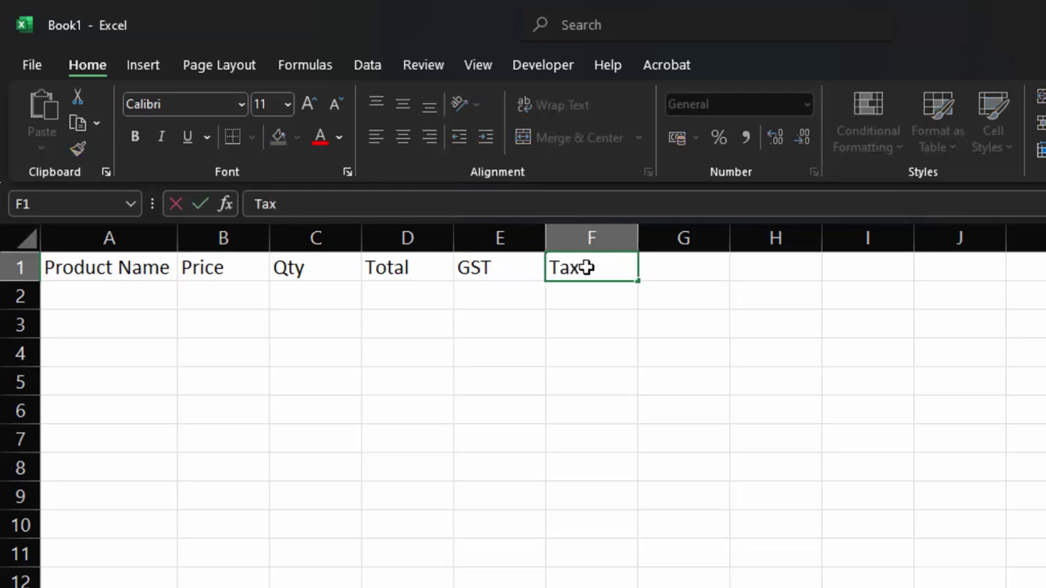
pyautogui.write(' Amo')
pyautogui.write('unt')
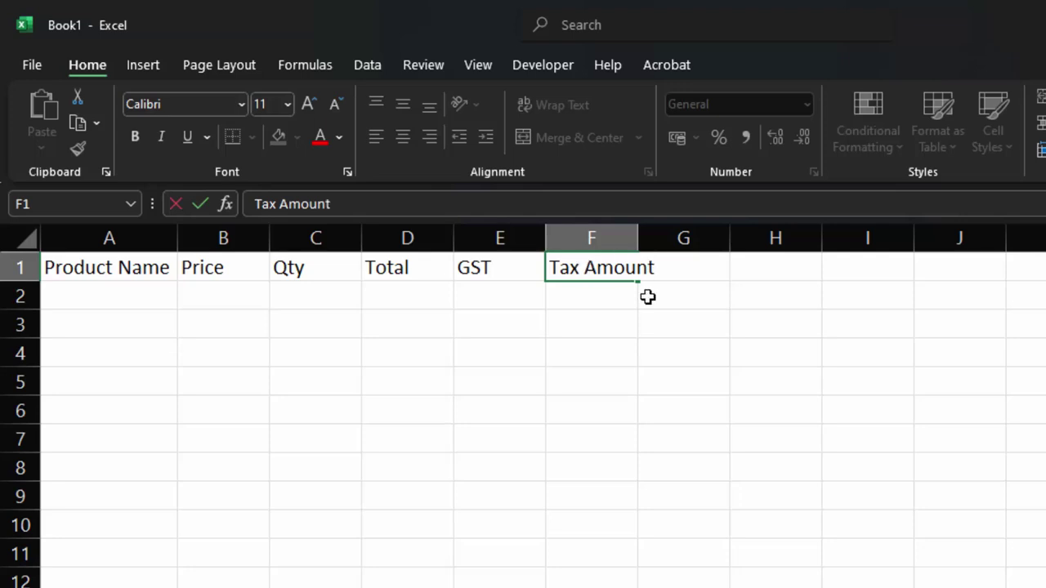
pyautogui.click(661, 377)
# Step: AutoFit column F to the Tax Amount header, then select the whole Product Name column A
pyautogui.moveTo(637, 238); pyautogui.dragTo(636, 238)
pyautogui.doubleClick(637, 238)
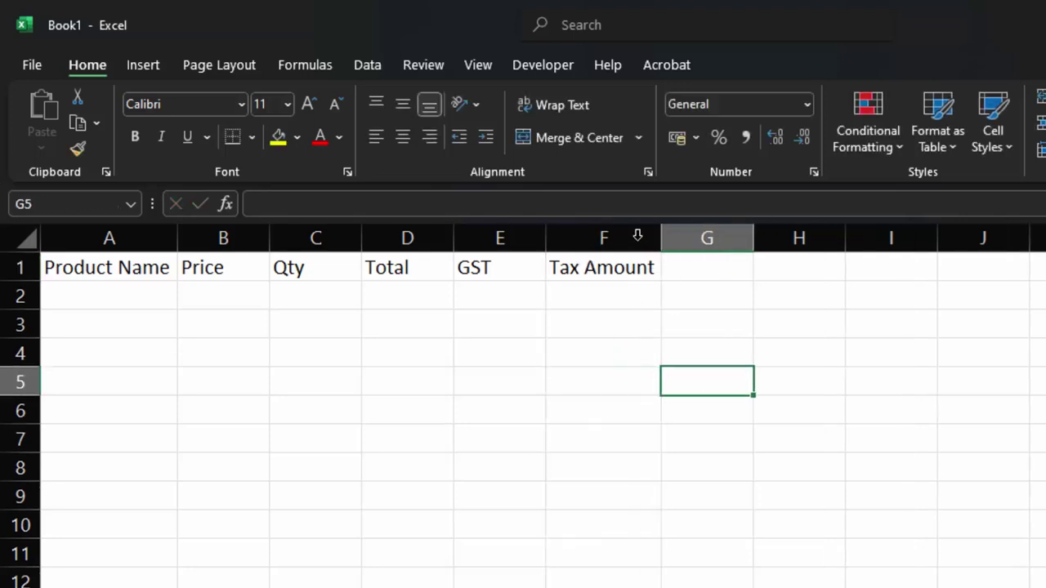
pyautogui.moveTo(392, 286); pyautogui.dragTo(386, 467)
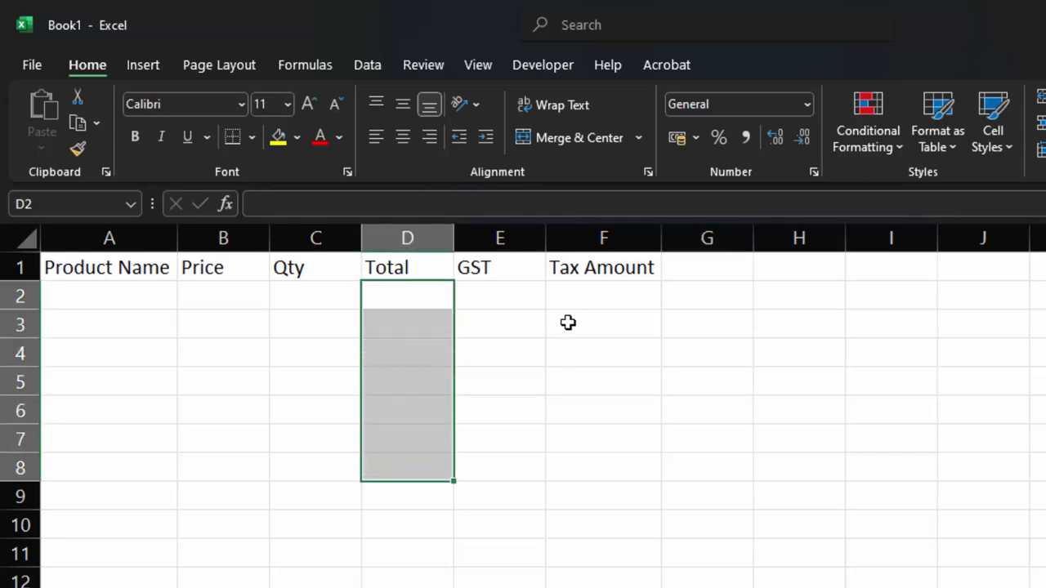
pyautogui.moveTo(618, 296); pyautogui.dragTo(618, 487)
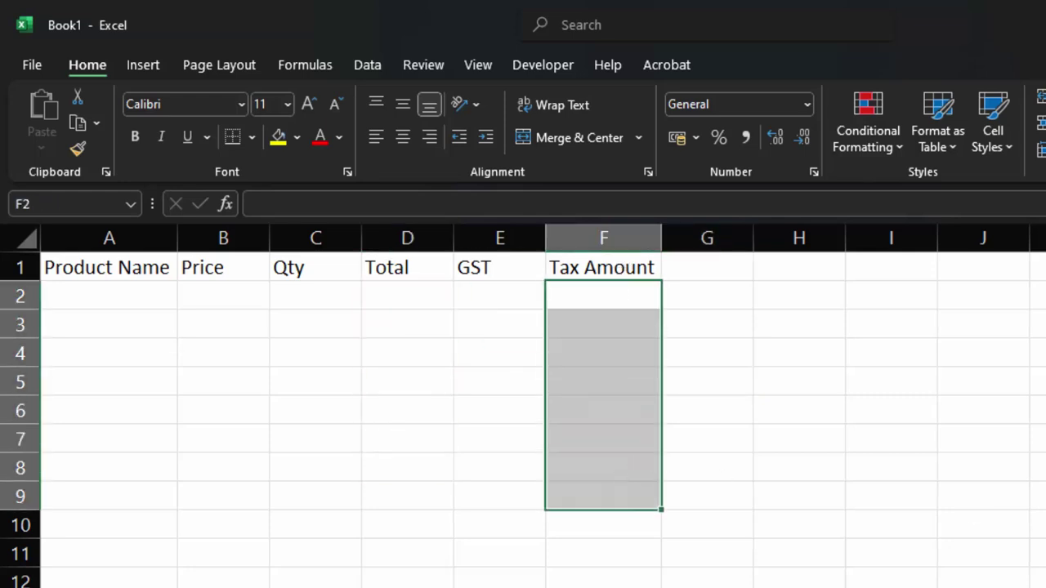
pyautogui.moveTo(89, 302); pyautogui.dragTo(134, 532)
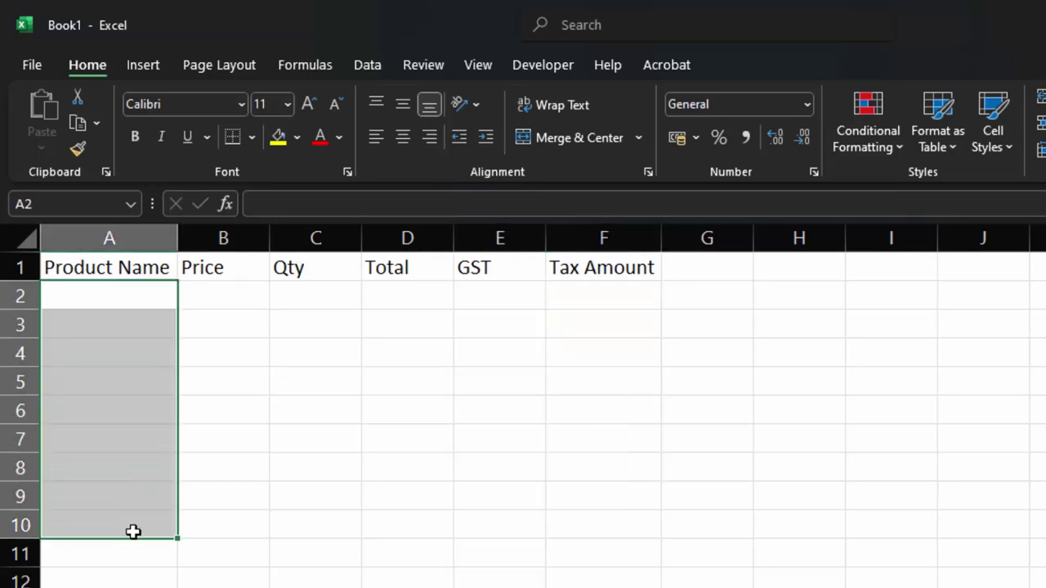
pyautogui.click(104, 239)
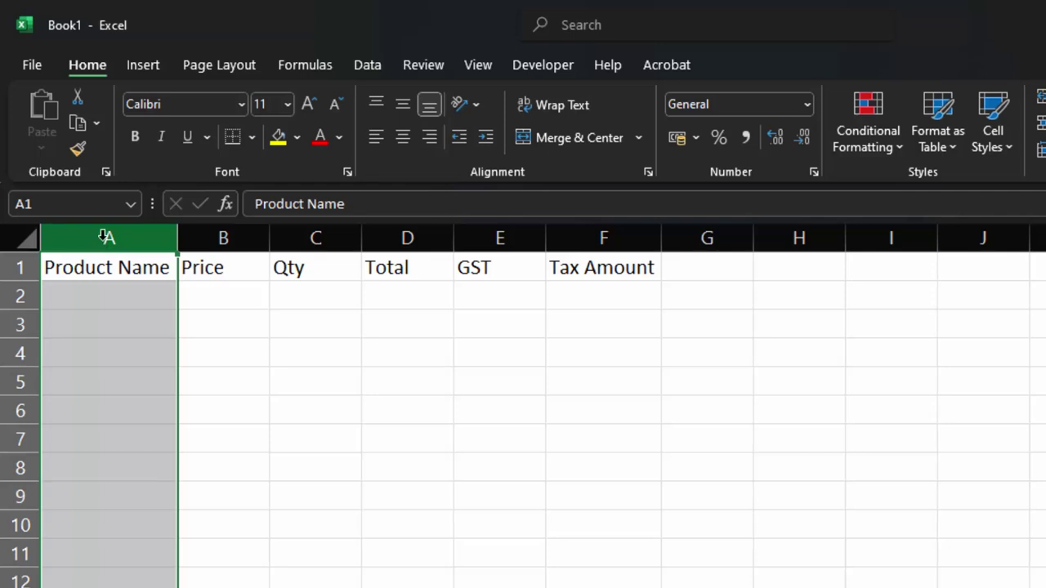
# Step: Open Data Validation for column A and set Allow to List
pyautogui.click(357, 69)
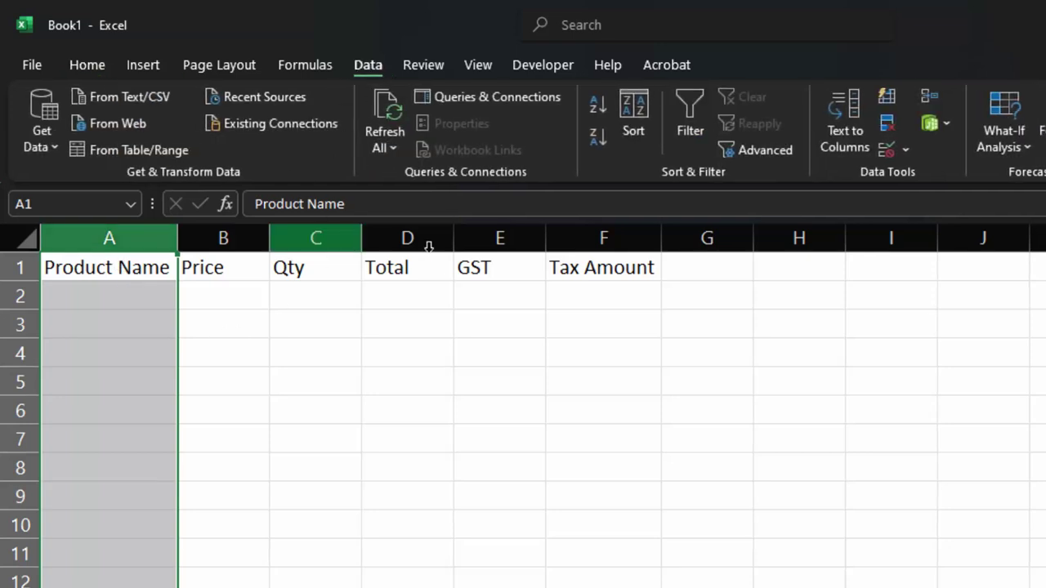
pyautogui.click(907, 150)
pyautogui.click(910, 175)
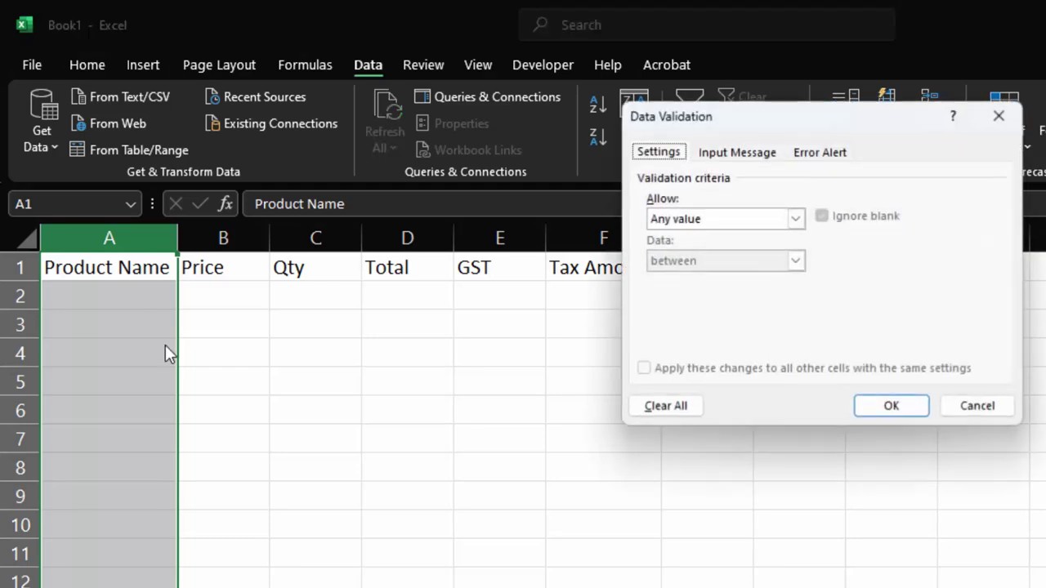
pyautogui.click(796, 221)
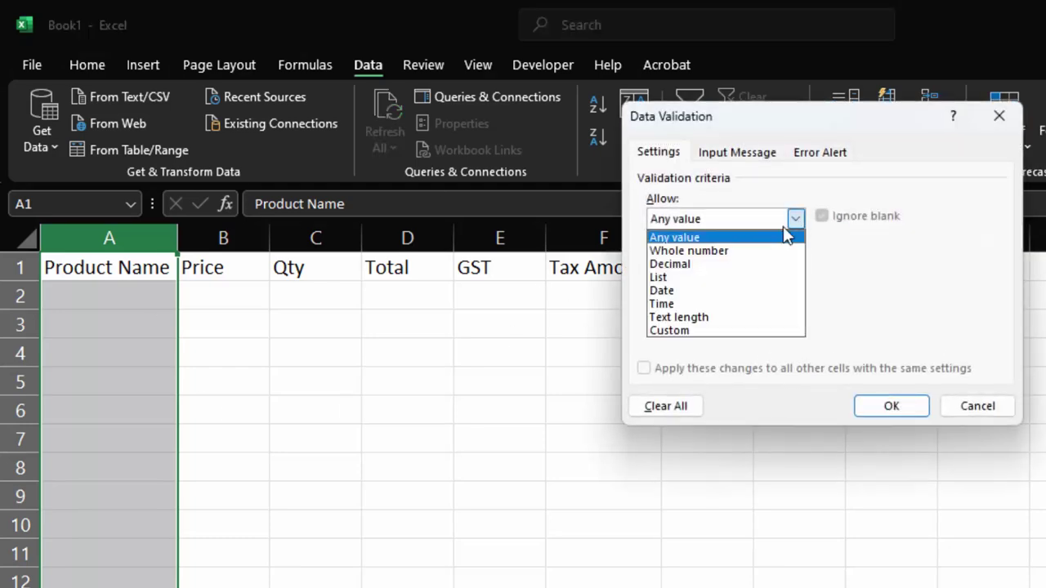
pyautogui.click(724, 277)
pyautogui.click(704, 302)
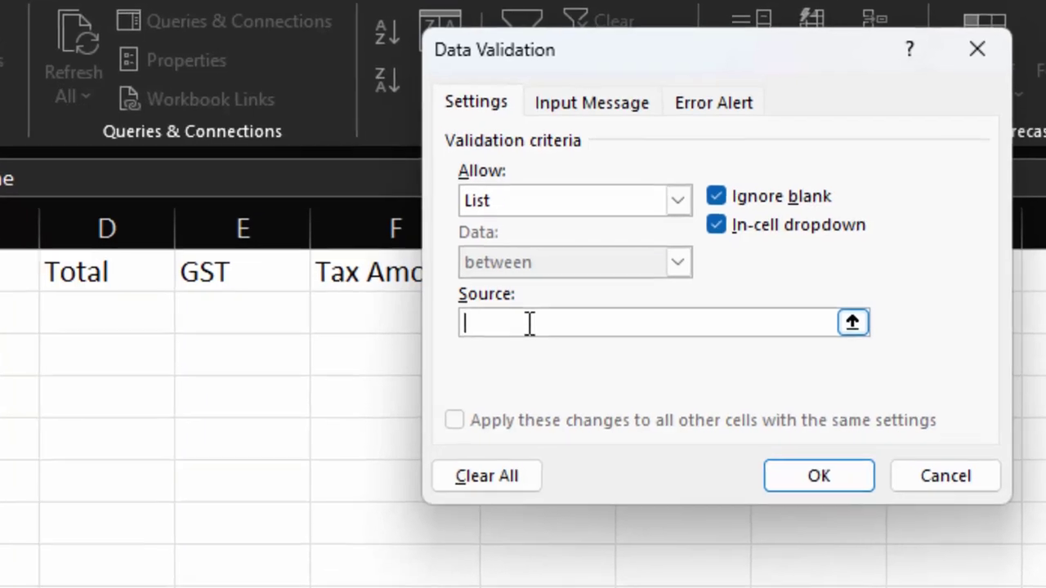
# Step: Enter Keyboard, Mouse, Monitor, Laptop, Wireless Mouse, Wireless Keyboard, USB, HDMI cable as the list Source
pyautogui.write('Keybo')
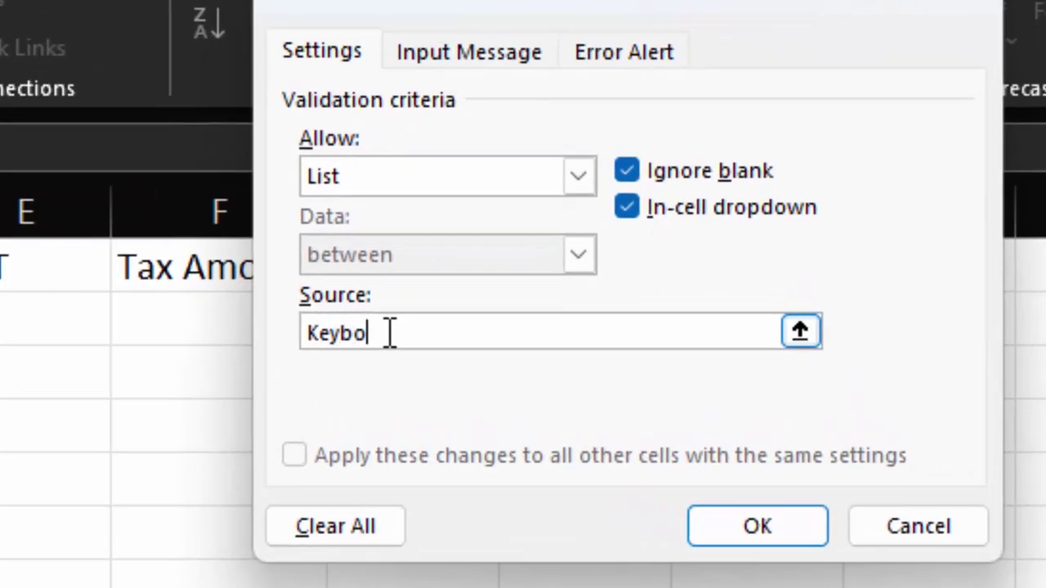
pyautogui.write('ard,')
pyautogui.write('Mouse')
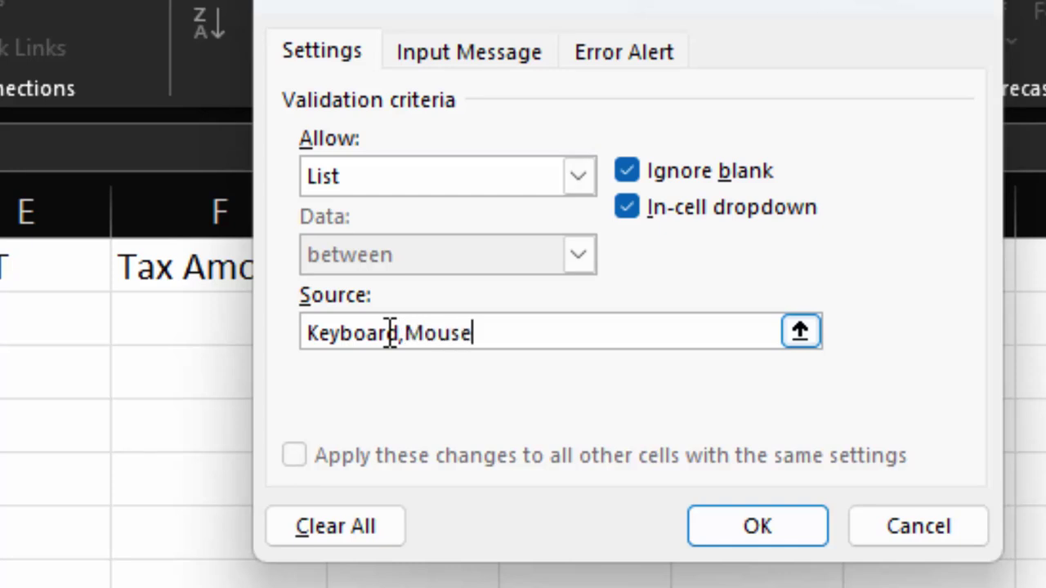
pyautogui.write(',Mo')
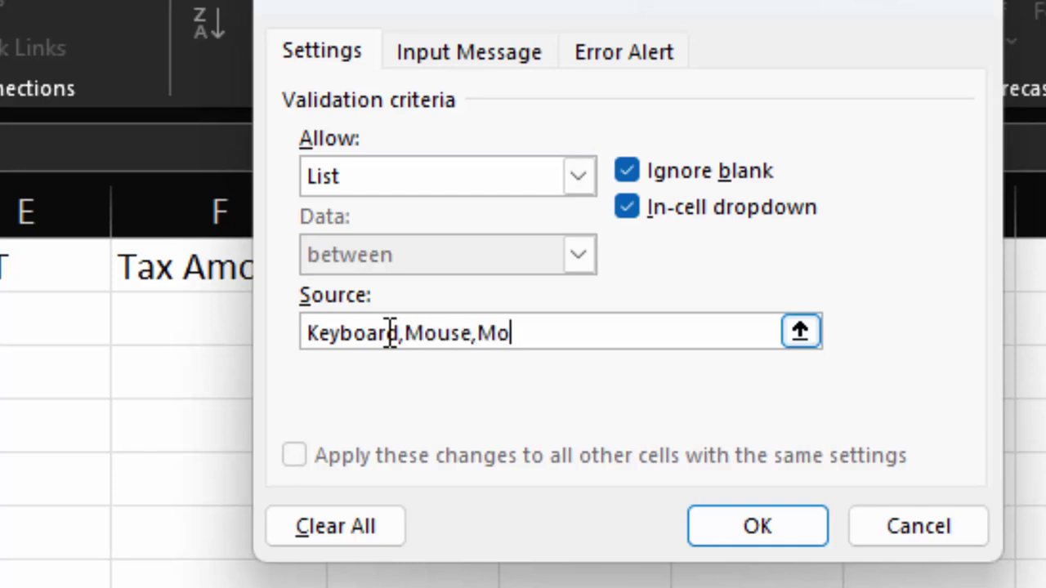
pyautogui.write('nitor,L')
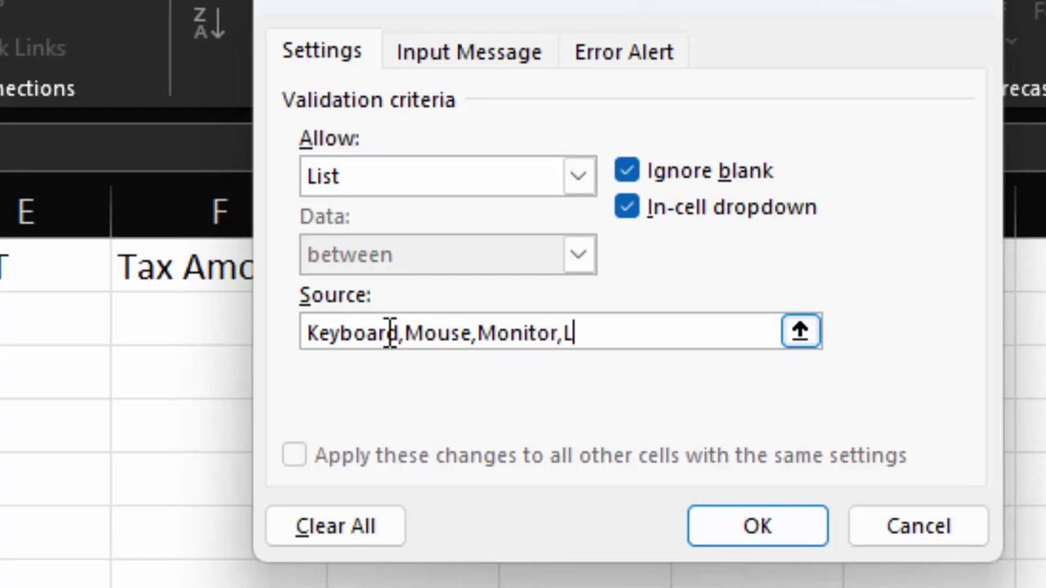
pyautogui.write('apt')
pyautogui.write('op,')
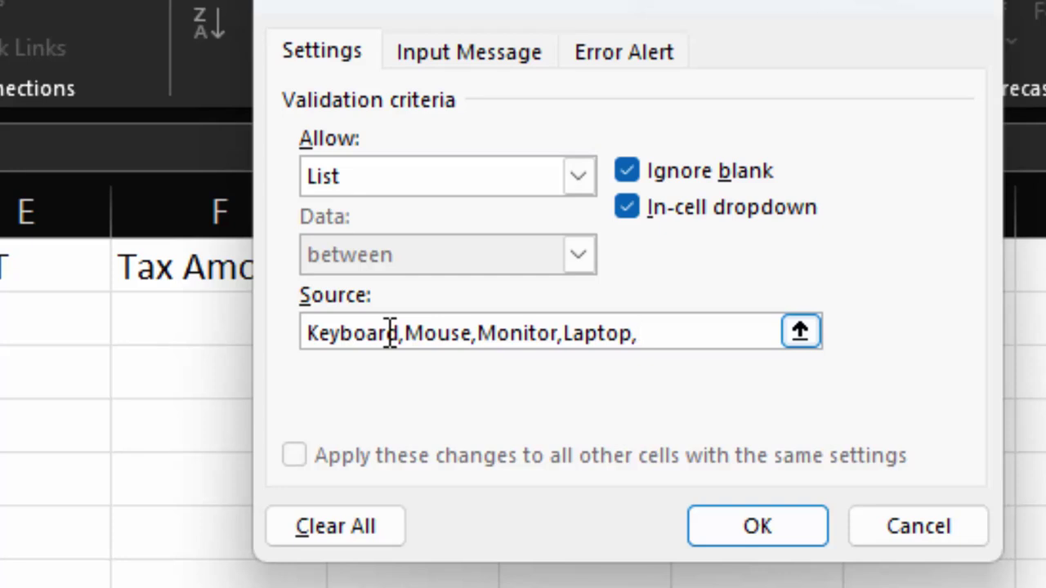
pyautogui.write('Wi')
pyautogui.write('reless ')
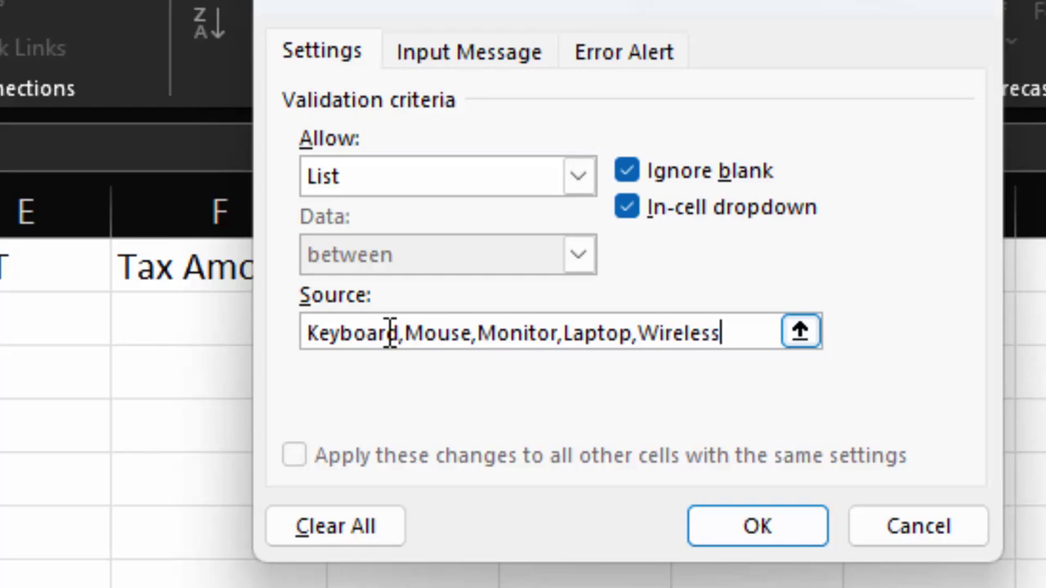
pyautogui.write('Mous')
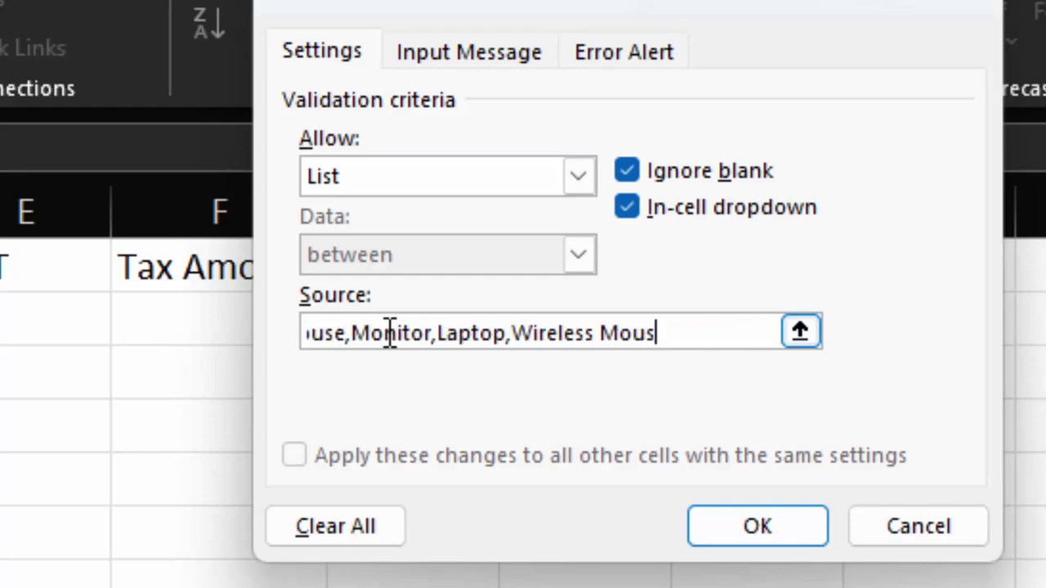
pyautogui.write('e')
pyautogui.write('Wire')
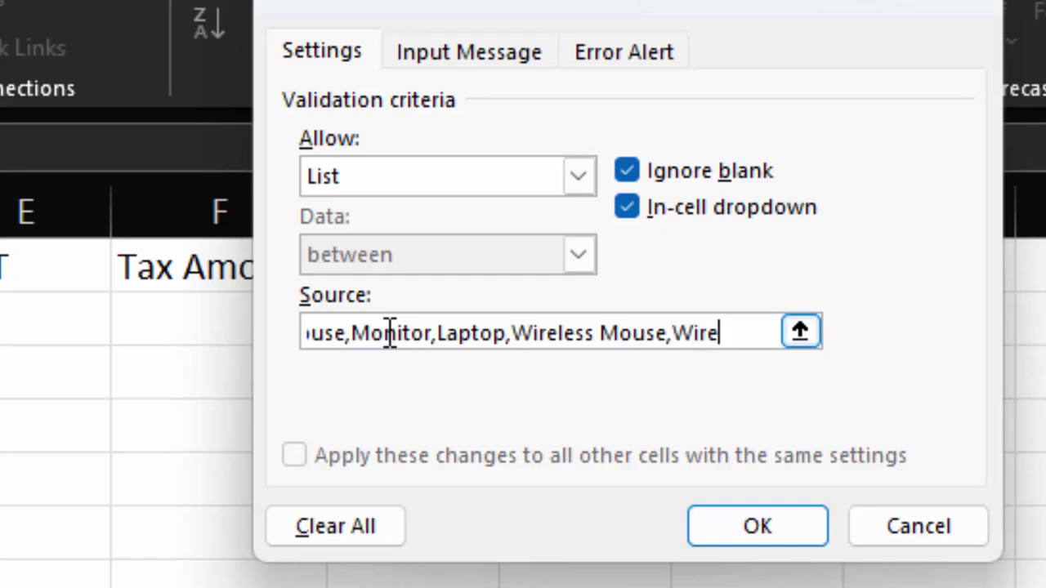
pyautogui.write('less ')
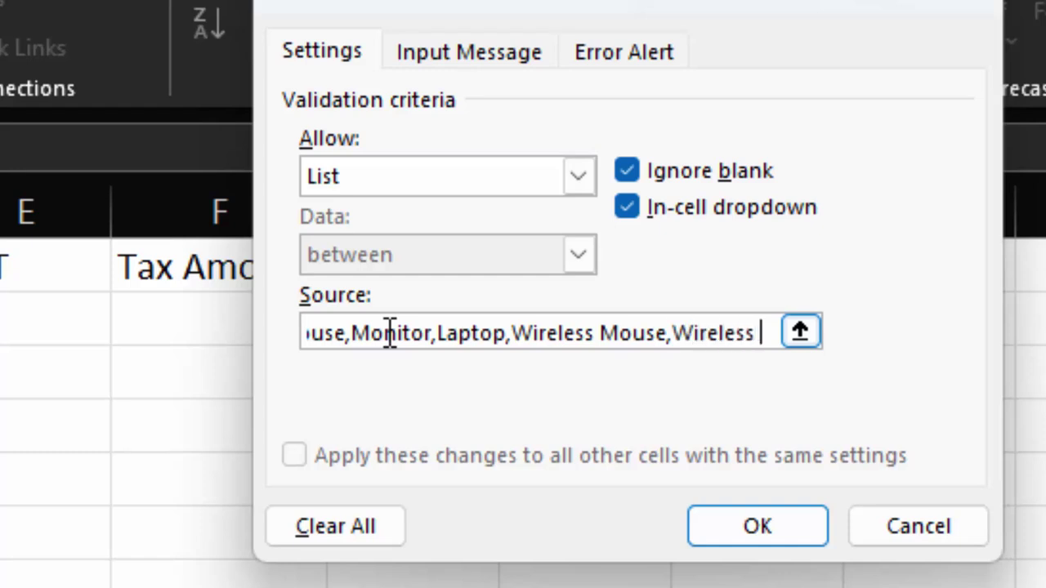
pyautogui.write('eyb')
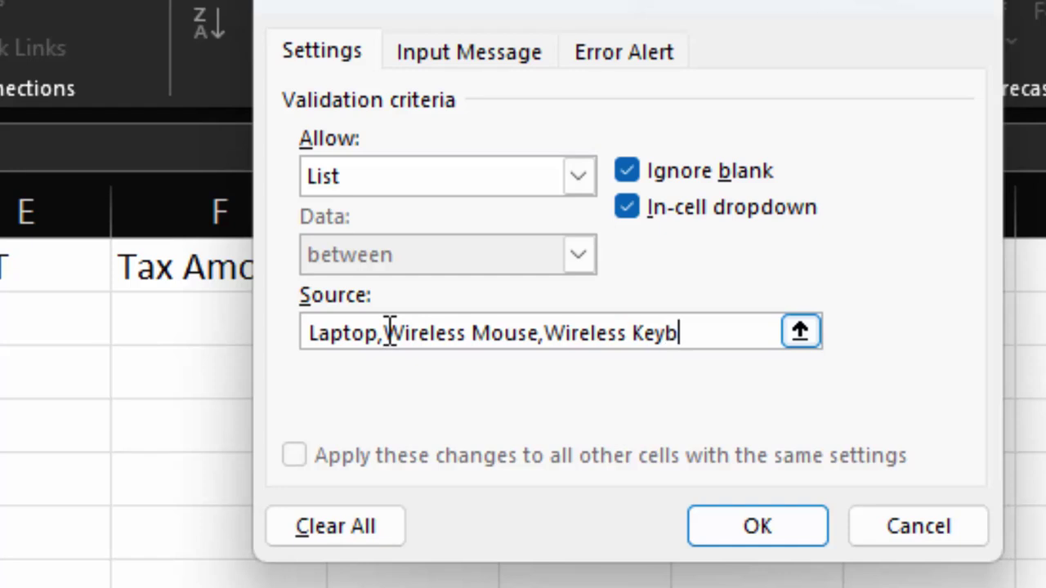
pyautogui.write('oard,')
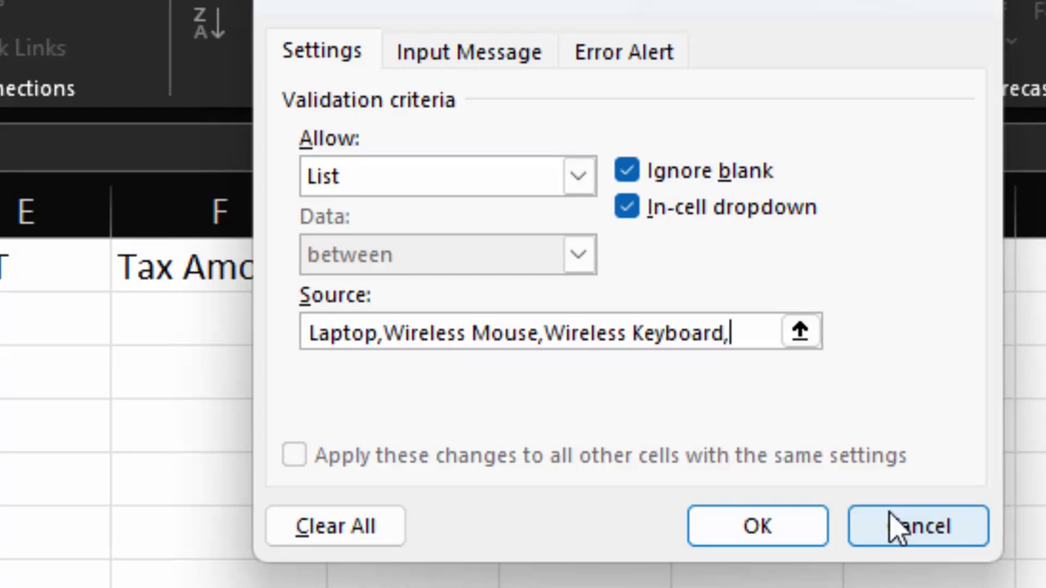
pyautogui.write('USB')
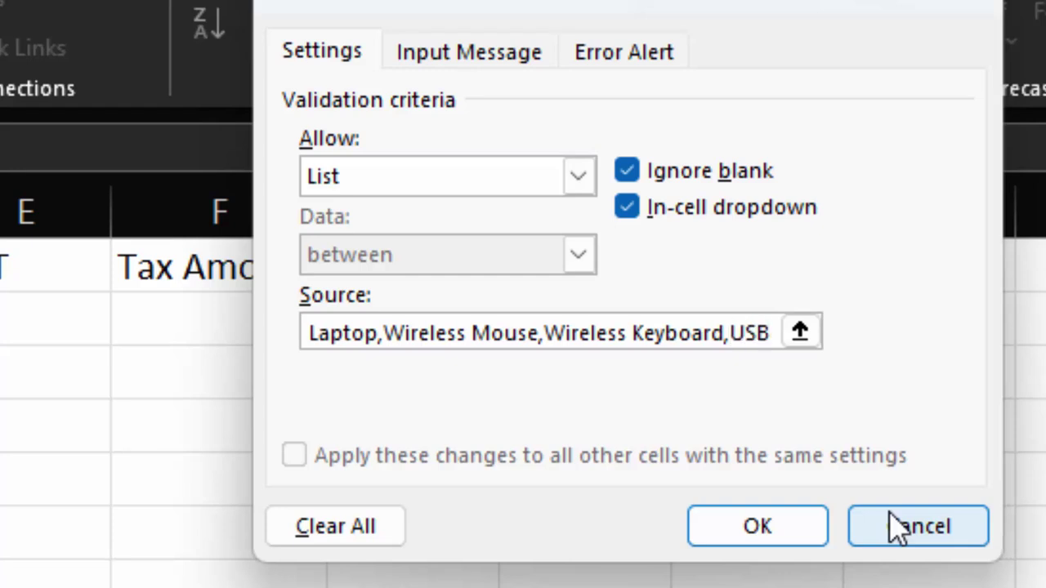
pyautogui.write(',')
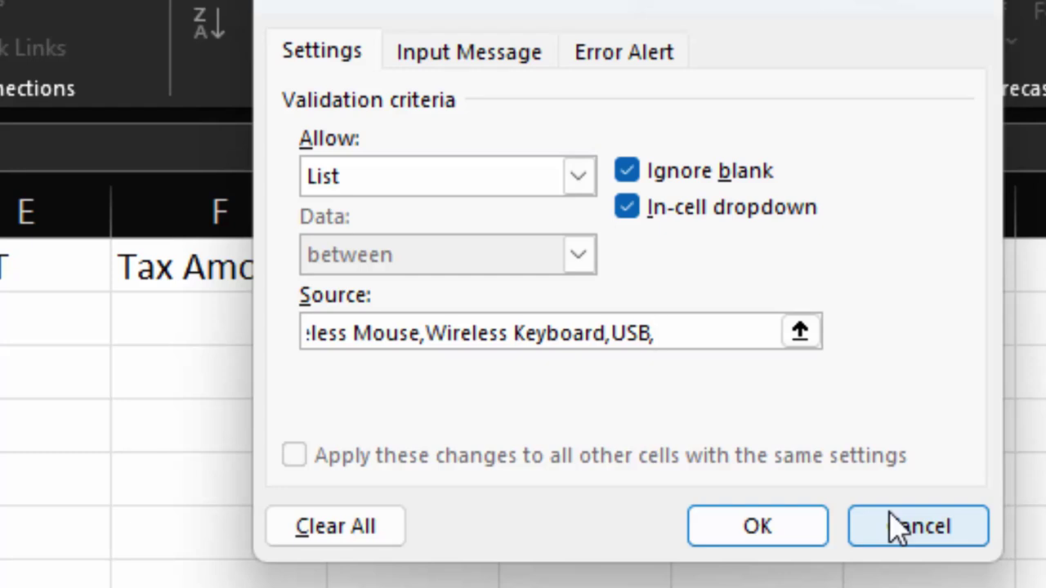
pyautogui.write('HDM')
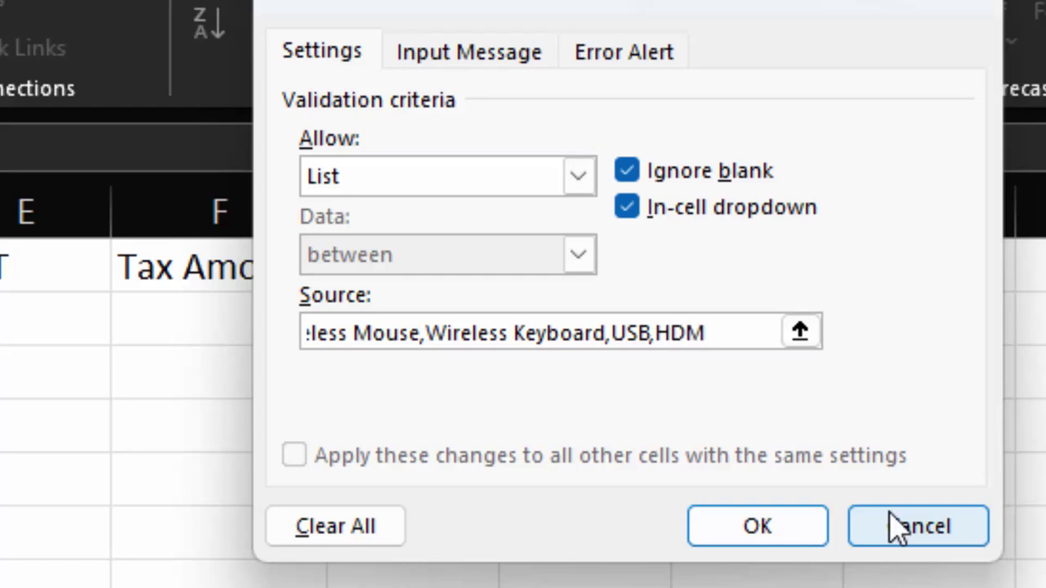
pyautogui.write('I c')
pyautogui.write('able')
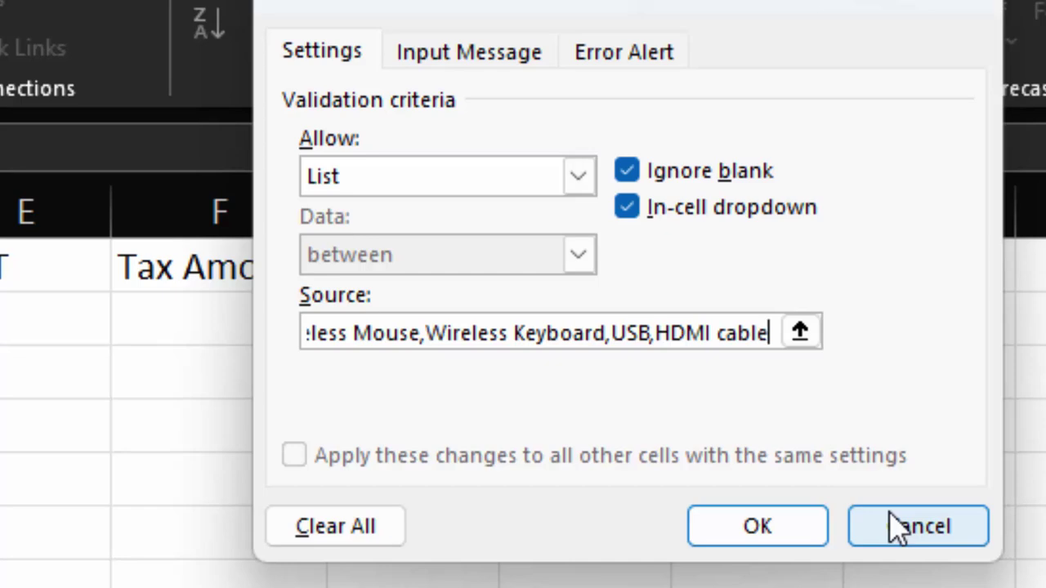
# Step: Apply the product list validation to column A
pyautogui.press('Return')
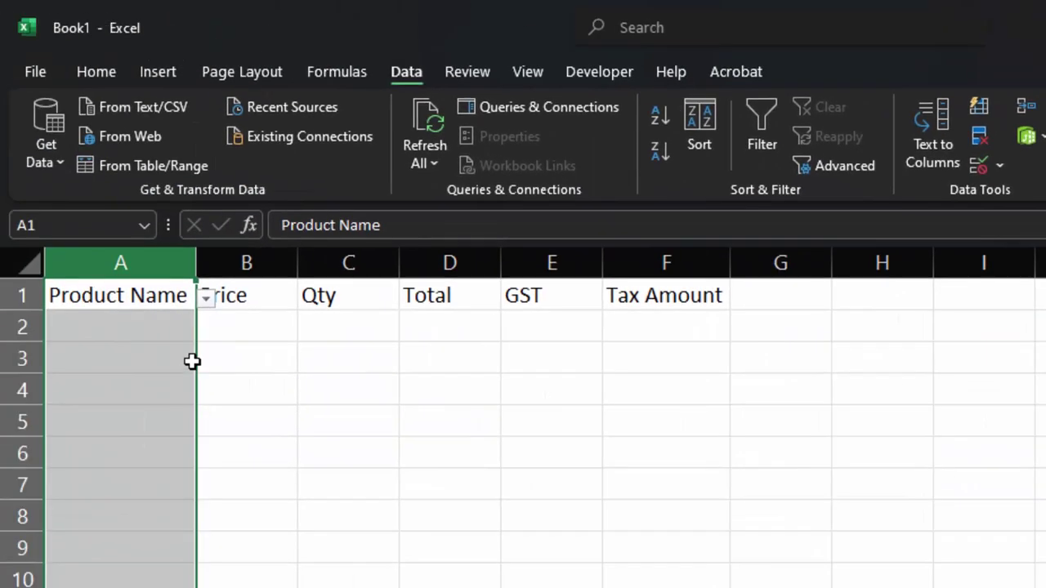
pyautogui.click(127, 335)
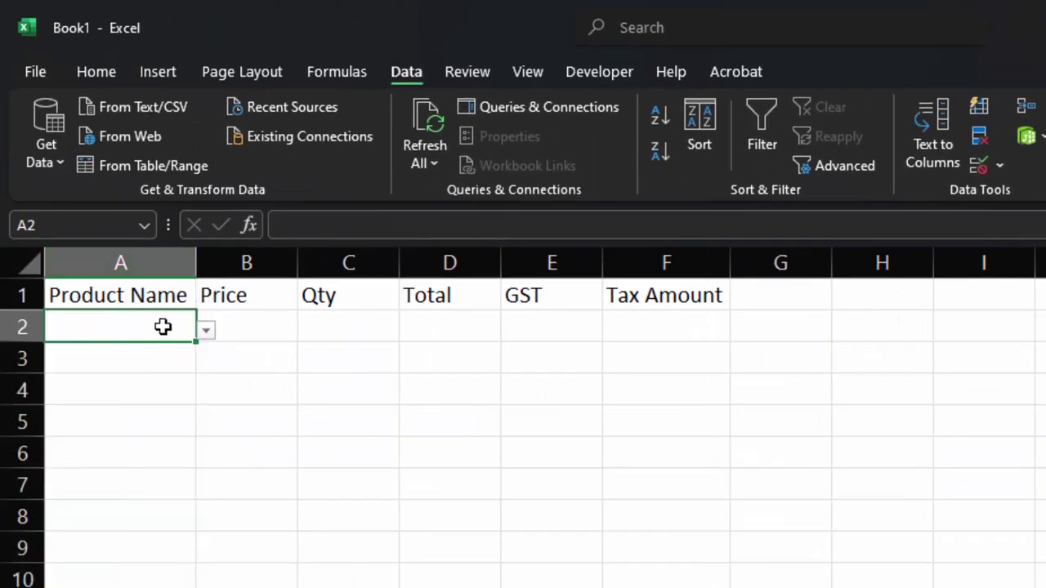
pyautogui.click(150, 297)
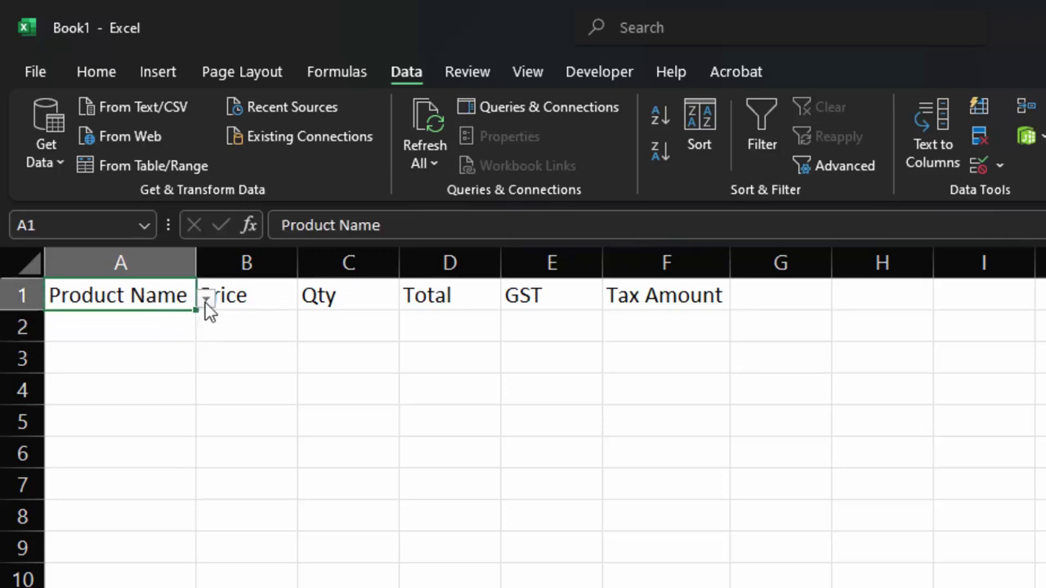
pyautogui.click(206, 304)
pyautogui.click(208, 306)
pyautogui.click(123, 331)
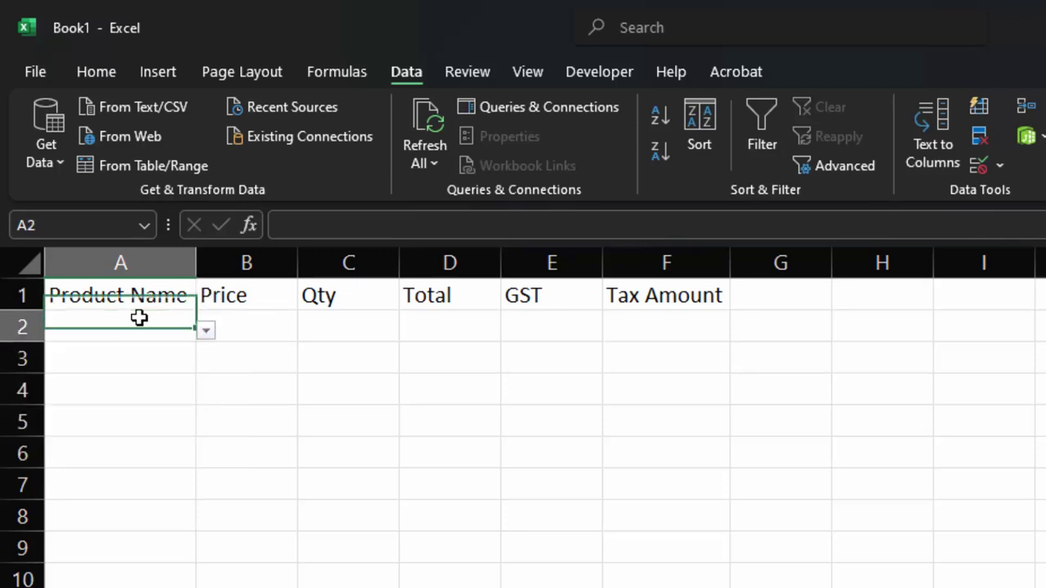
# Step: Pick Keyboard, Mouse, Monitor and Laptop from the dropdowns in A2 to A5
pyautogui.click(207, 333)
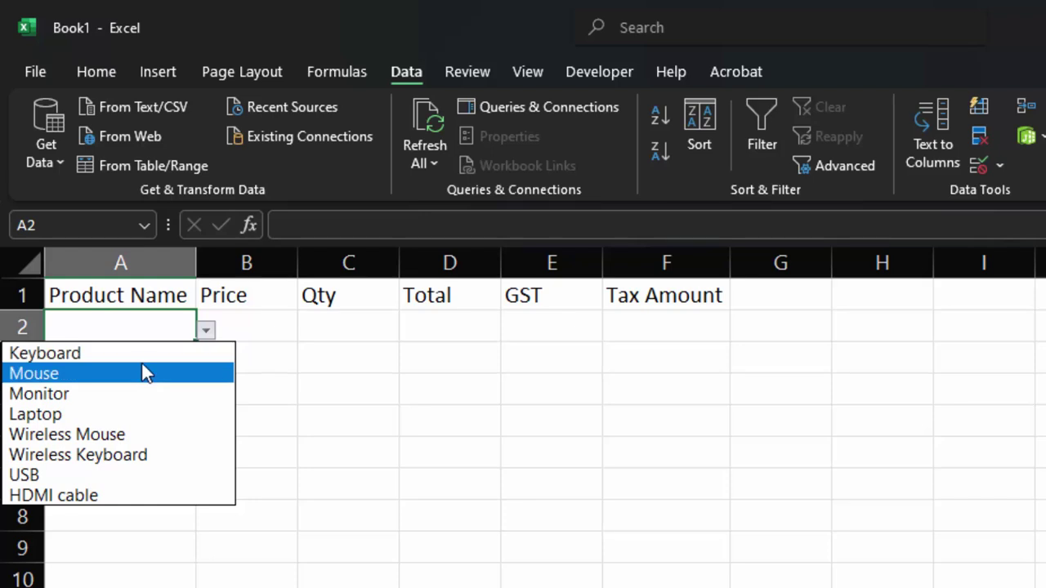
pyautogui.click(141, 352)
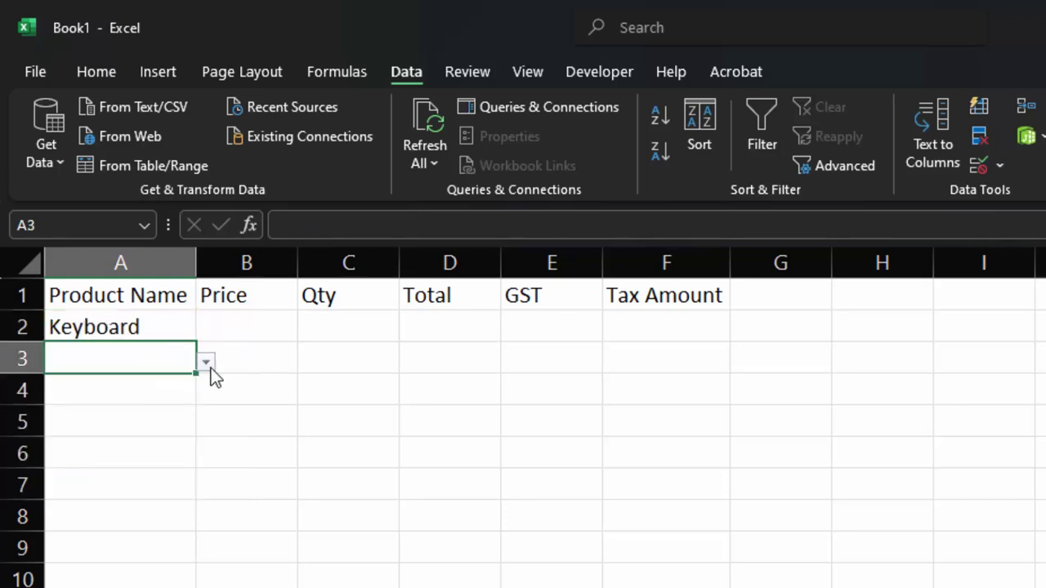
pyautogui.click(207, 362)
pyautogui.click(130, 406)
pyautogui.click(152, 390)
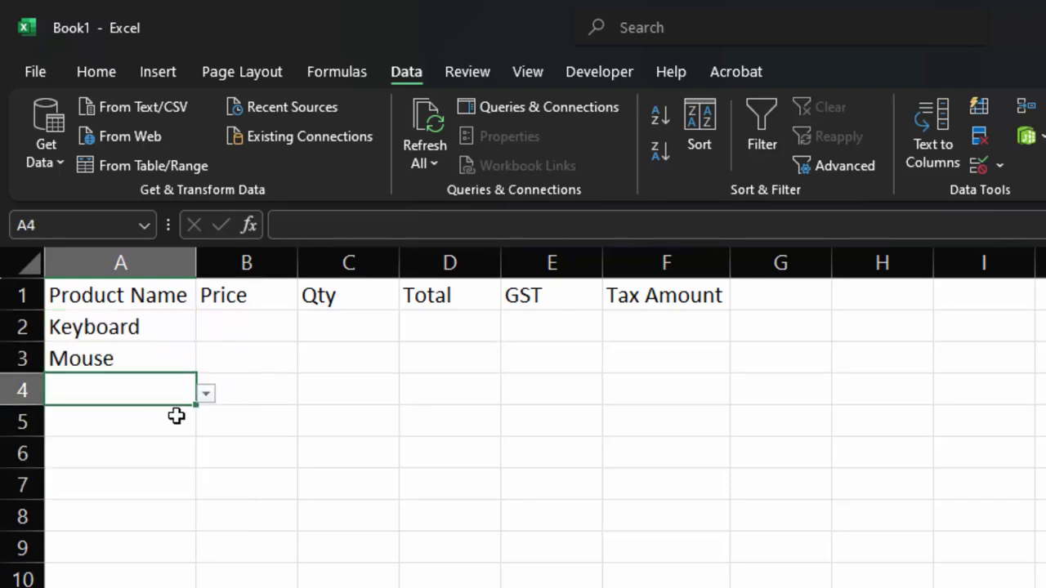
pyautogui.click(206, 393)
pyautogui.click(156, 458)
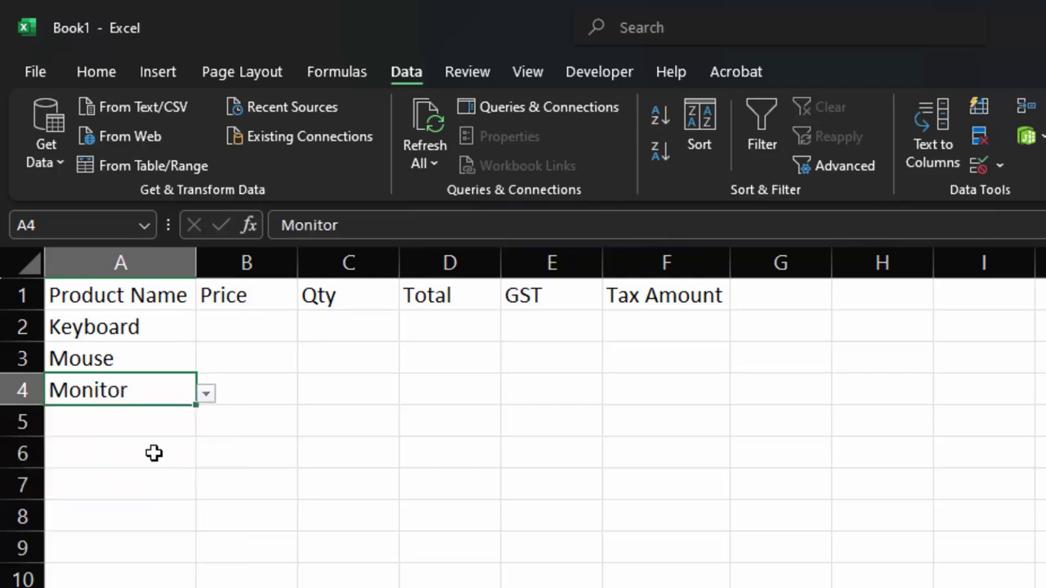
pyautogui.click(154, 425)
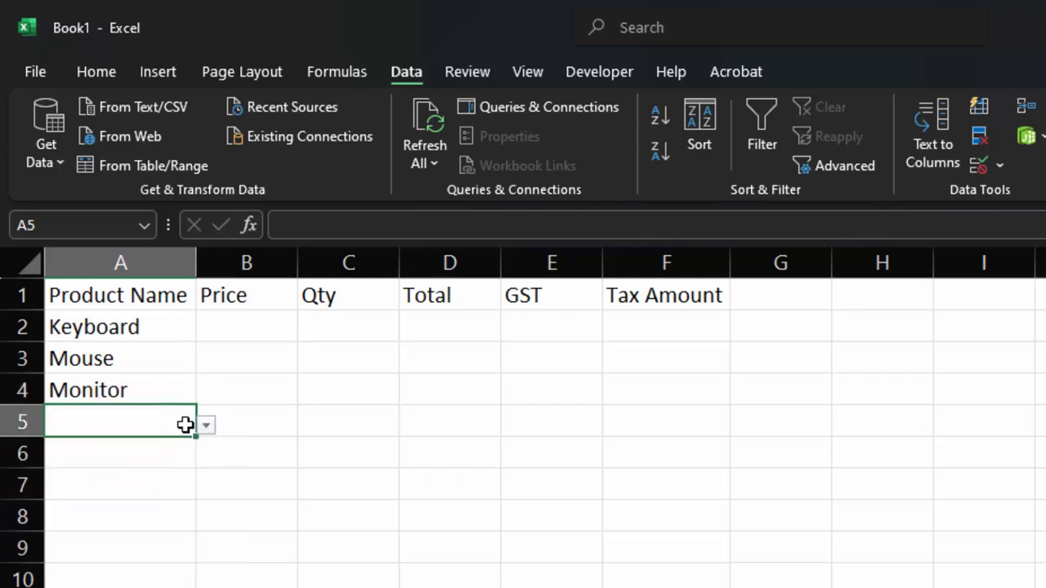
pyautogui.click(206, 426)
pyautogui.click(149, 509)
# Step: Fill A6 to A9 with Wireless Mouse, Wireless Keyboard, USB and HDMI cable, then autofit column A
pyautogui.click(139, 452)
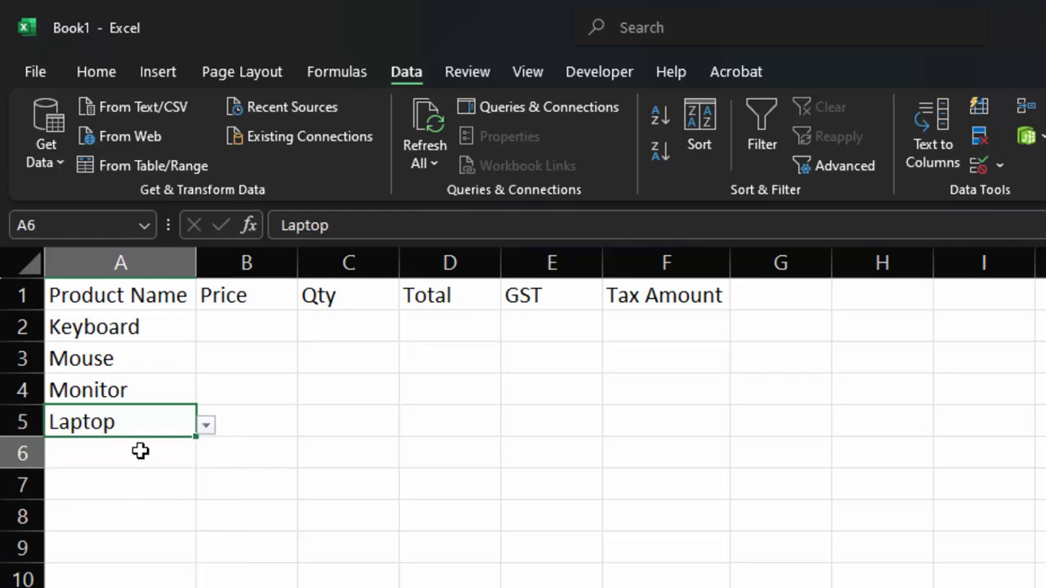
pyautogui.click(206, 459)
pyautogui.click(150, 563)
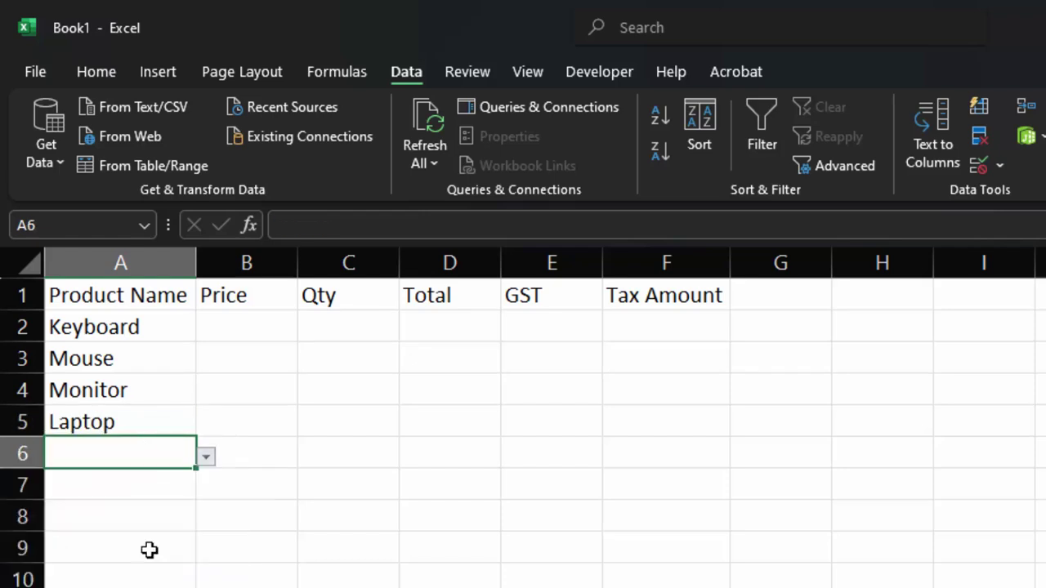
pyautogui.click(175, 490)
pyautogui.click(206, 488)
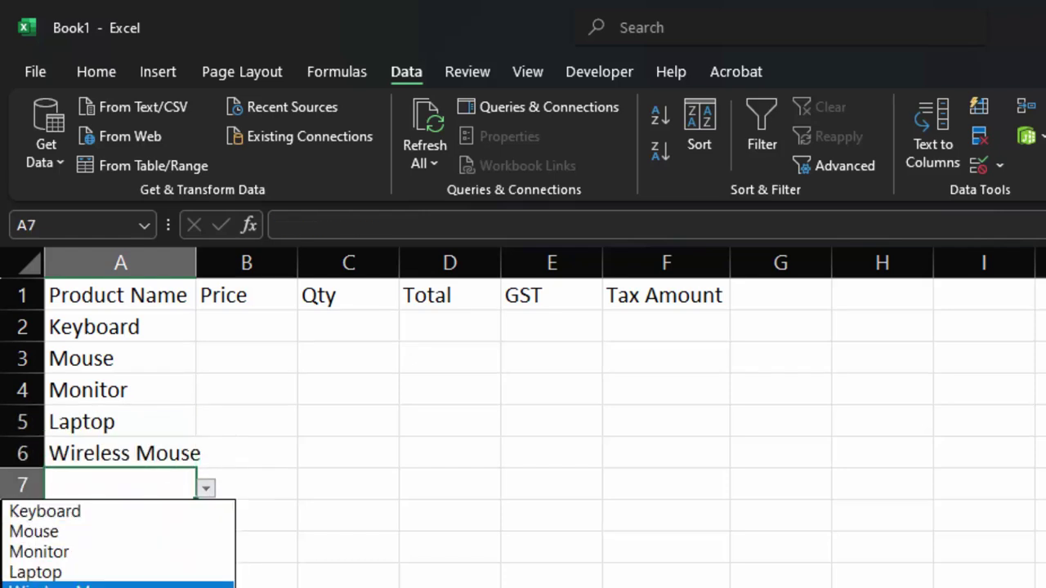
pyautogui.click(122, 587)
pyautogui.click(127, 521)
pyautogui.click(206, 520)
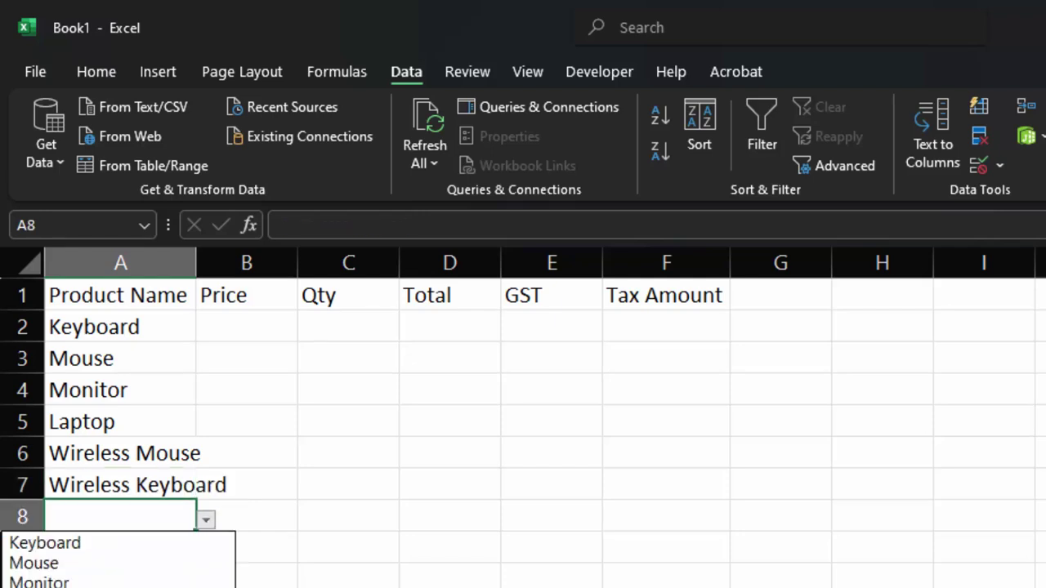
pyautogui.write('USB')
pyautogui.click(136, 553)
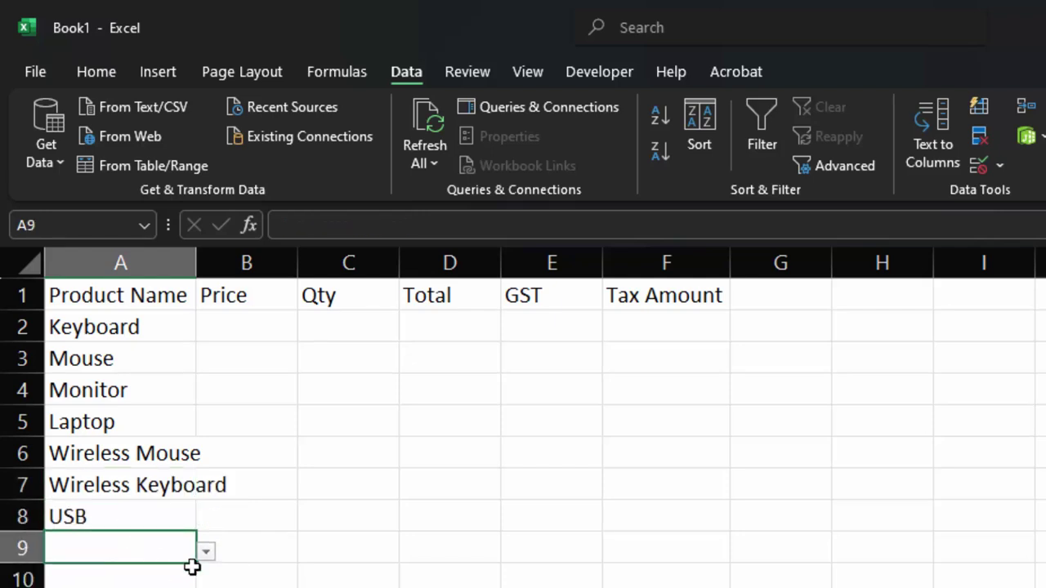
pyautogui.click(206, 553)
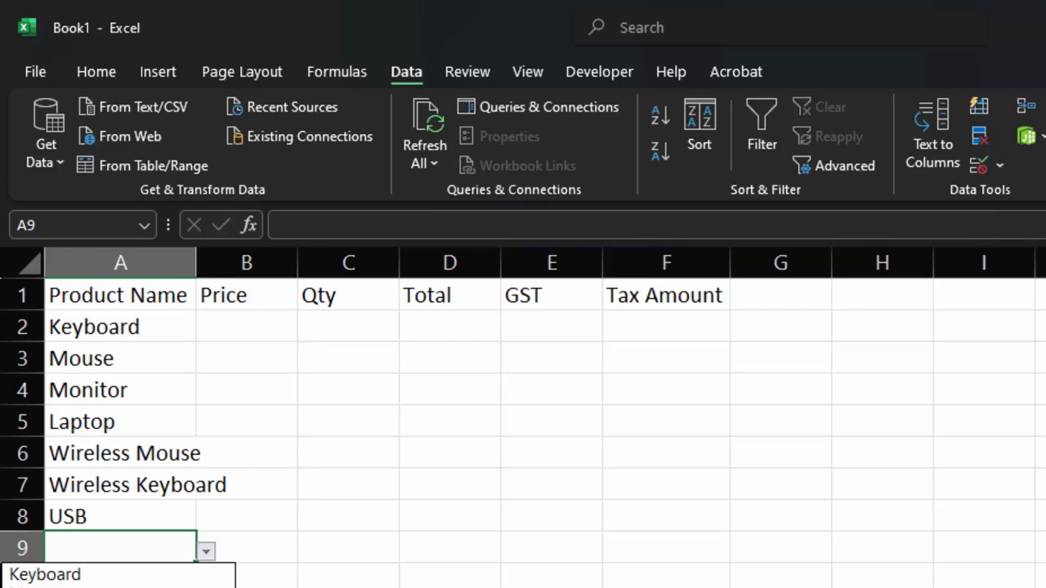
pyautogui.click(82, 584)
pyautogui.click(137, 575)
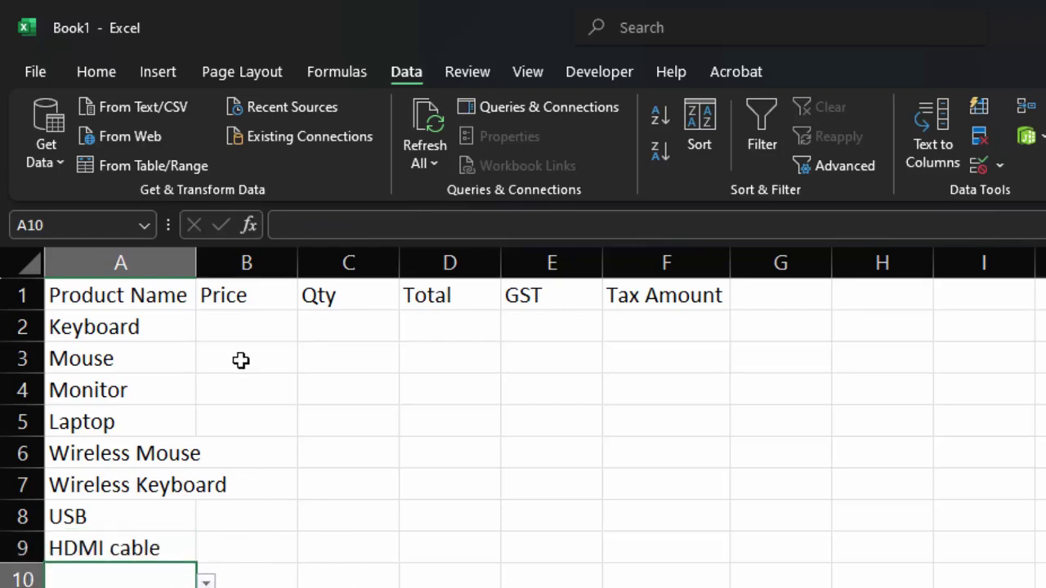
pyautogui.doubleClick(200, 277)
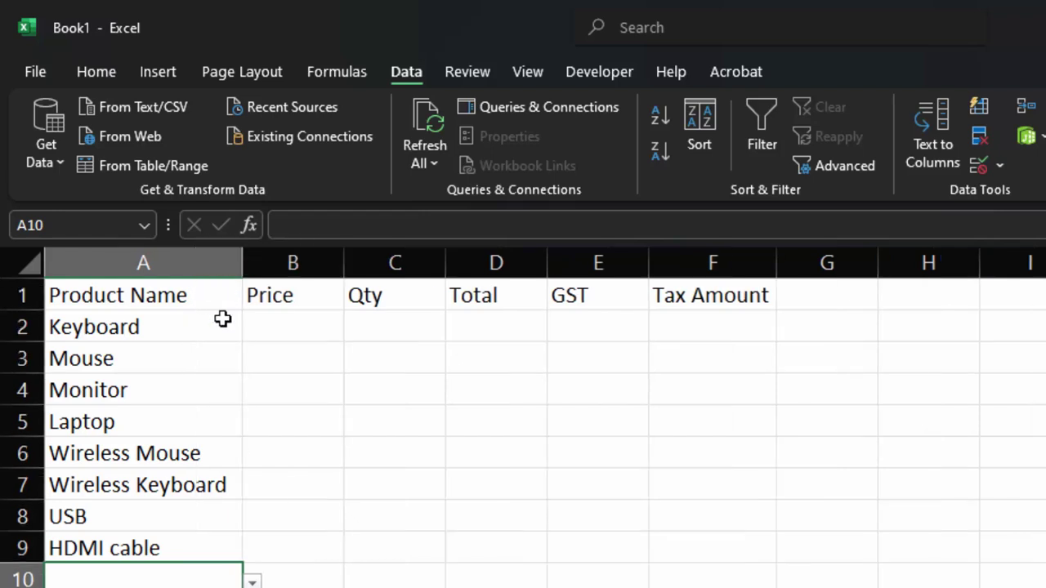
pyautogui.click(284, 334)
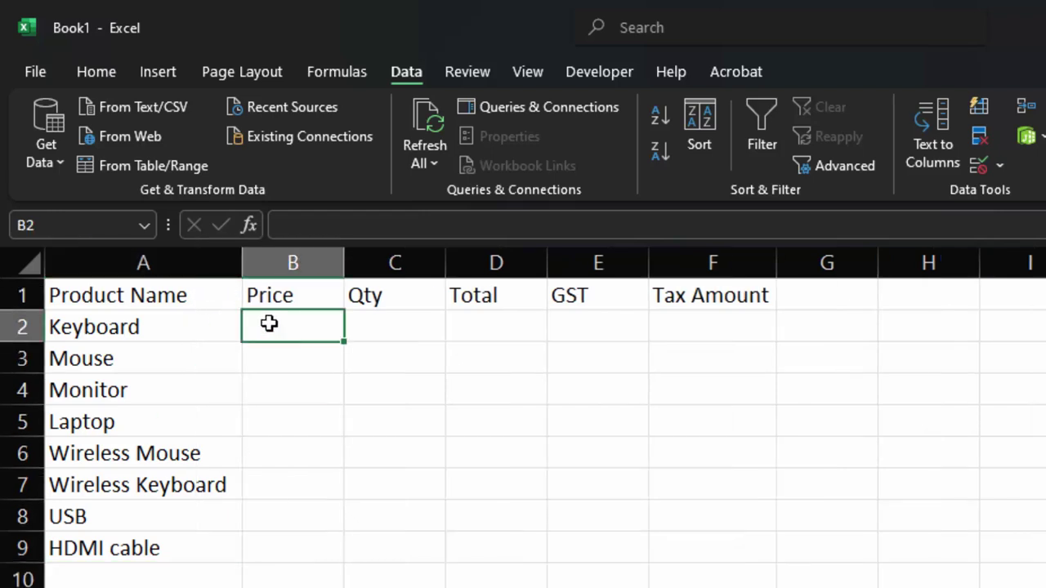
# Step: Enter prices 400, 300, 6000, 60000, 1550, 2000, 300 and 340 in B2:B9
pyautogui.write('400')
pyautogui.press('Return')
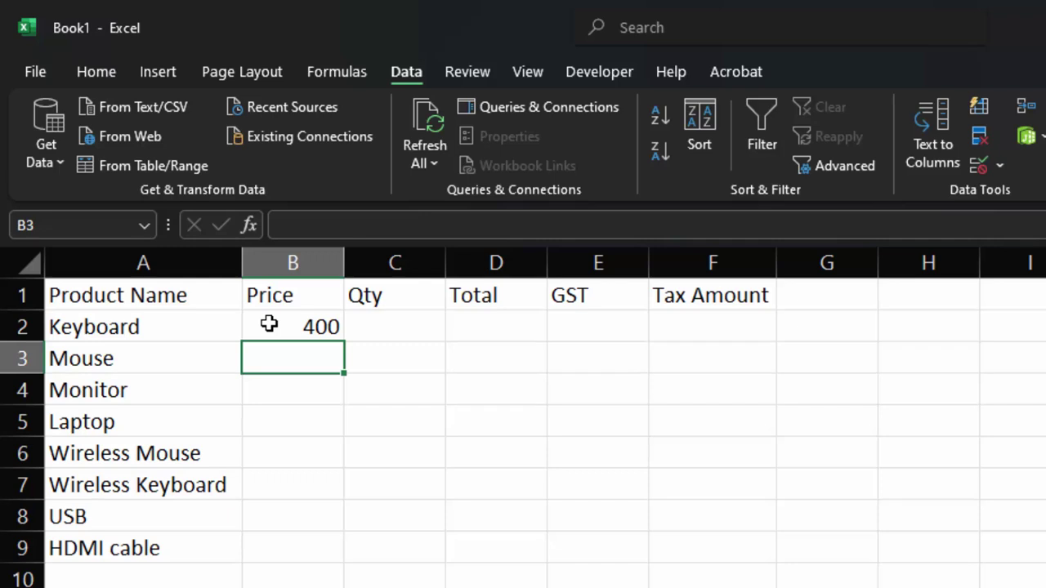
pyautogui.write('300')
pyautogui.press('Return')
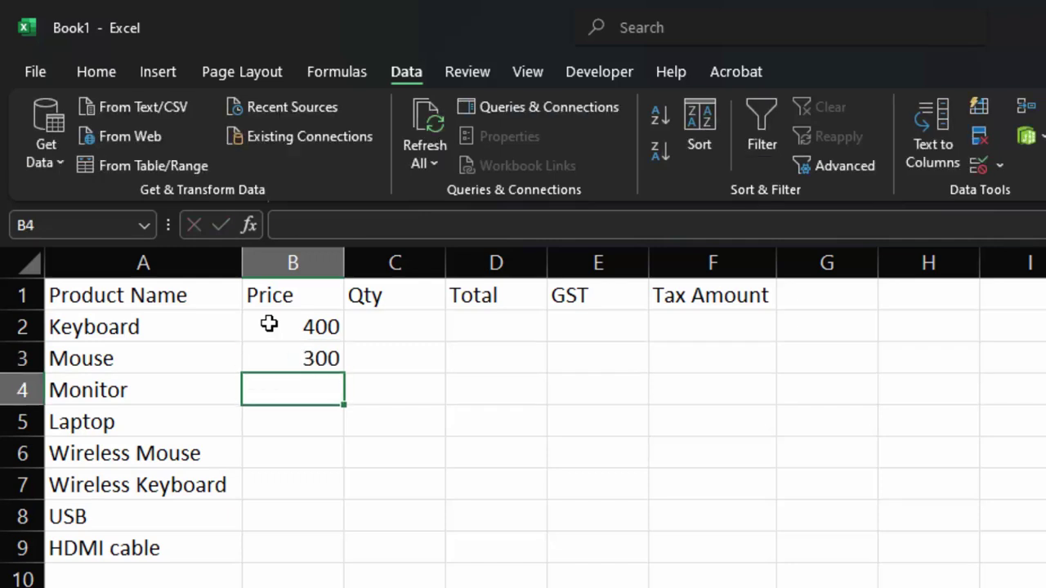
pyautogui.write('6000')
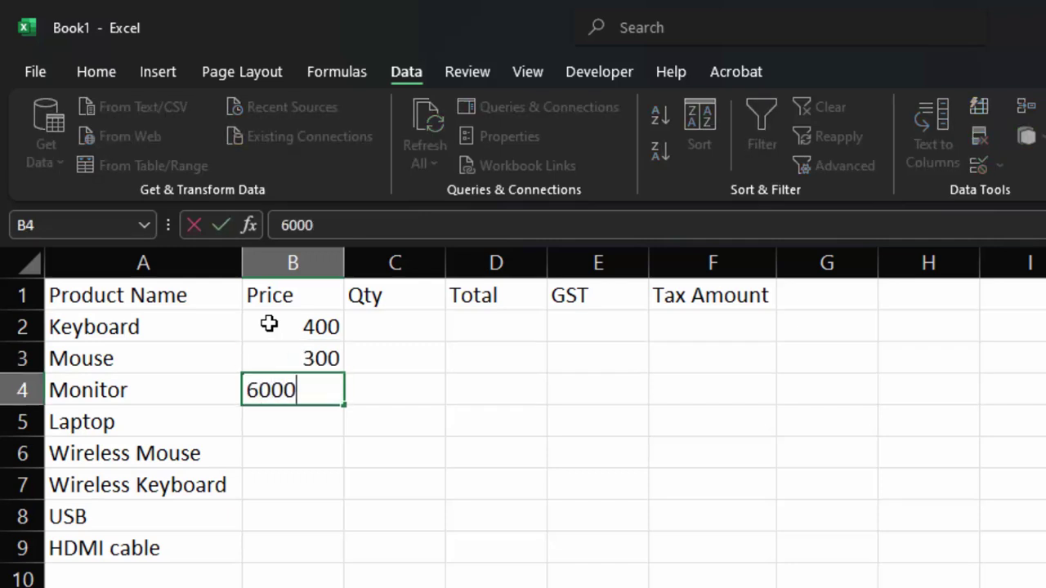
pyautogui.press('Return')
pyautogui.write('6000')
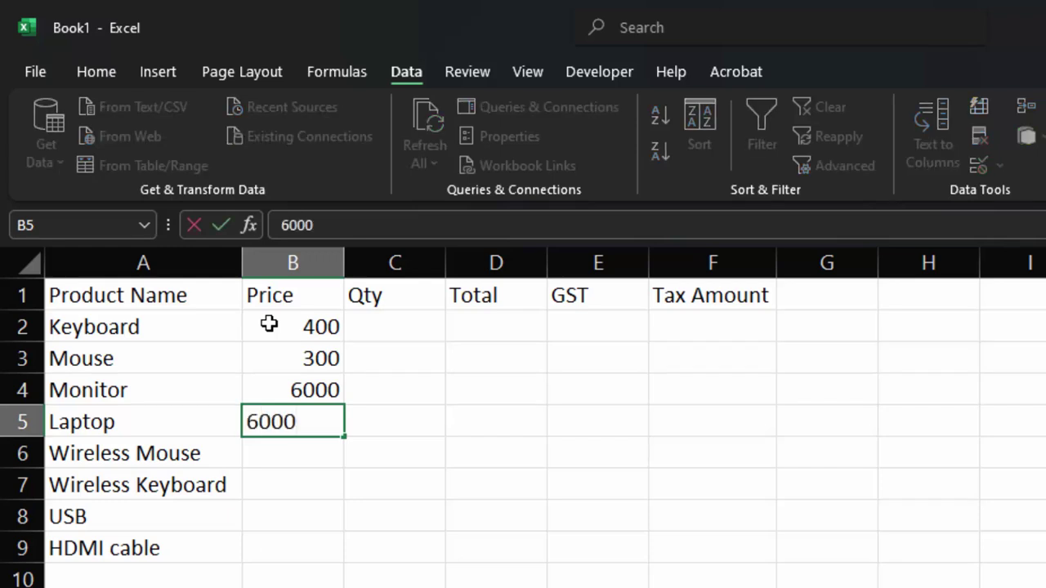
pyautogui.write('0')
pyautogui.press('Return')
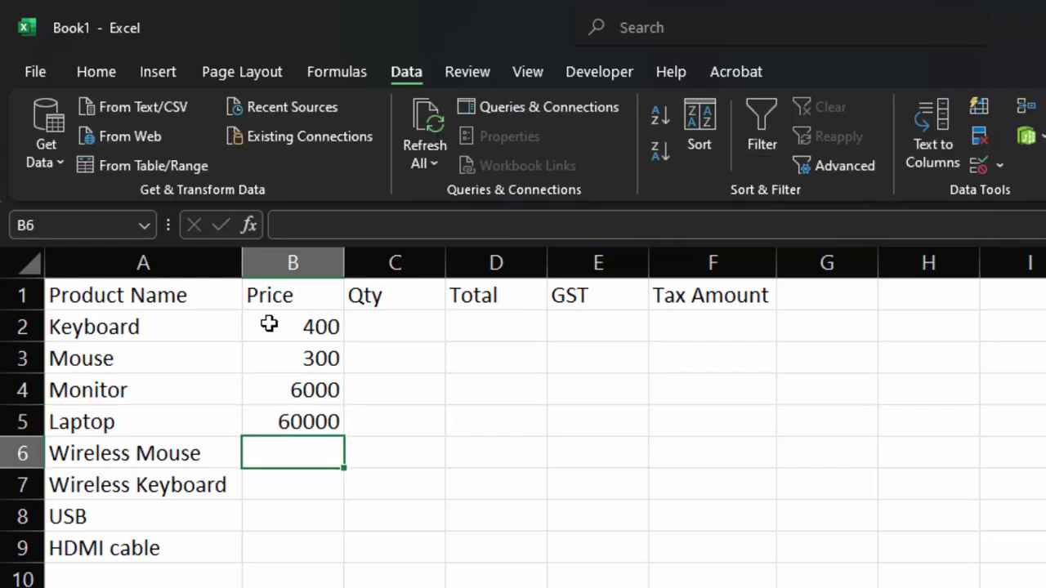
pyautogui.write('15')
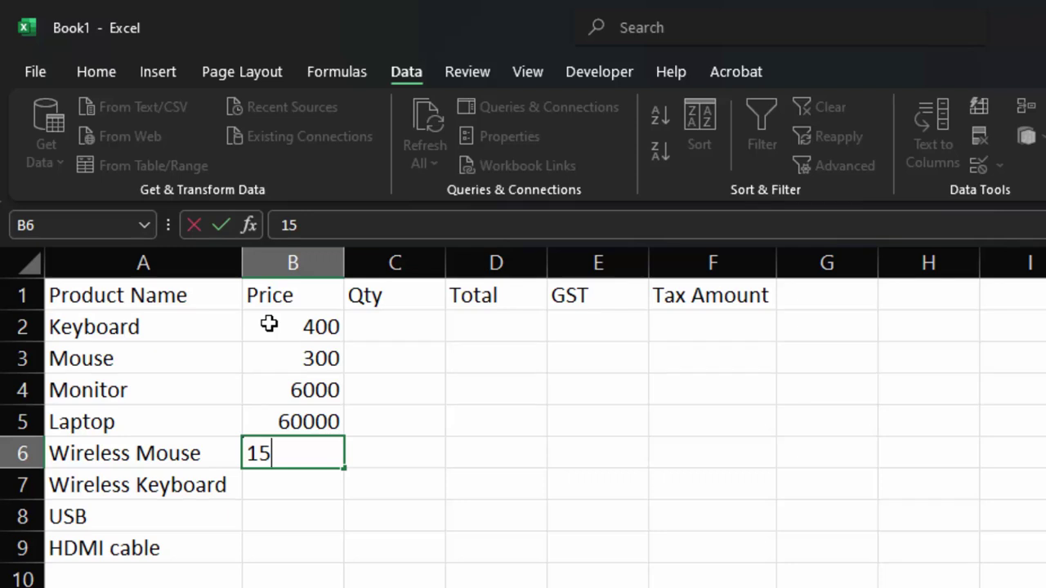
pyautogui.write('50')
pyautogui.press('Return')
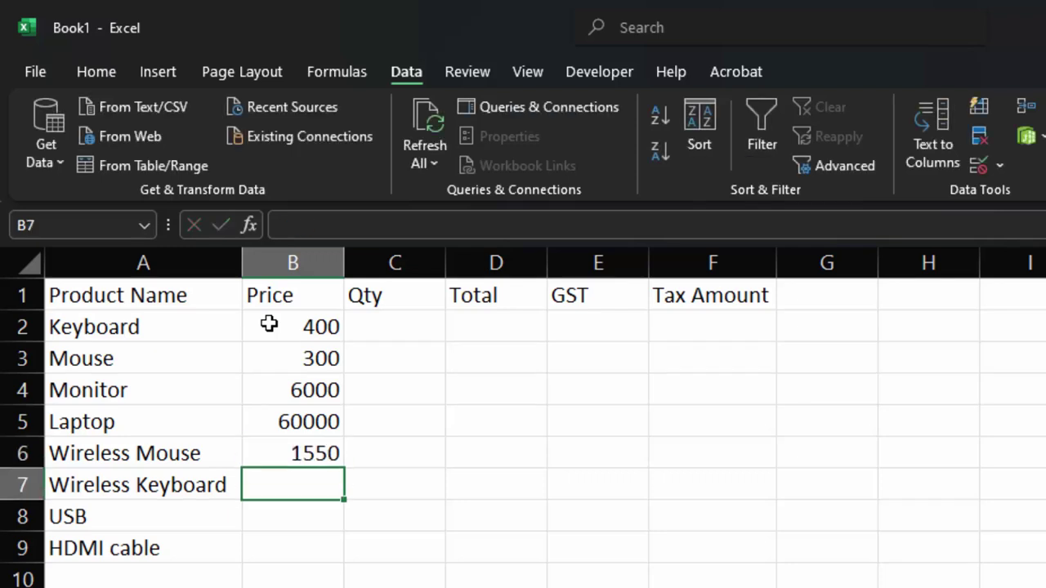
pyautogui.write('2')
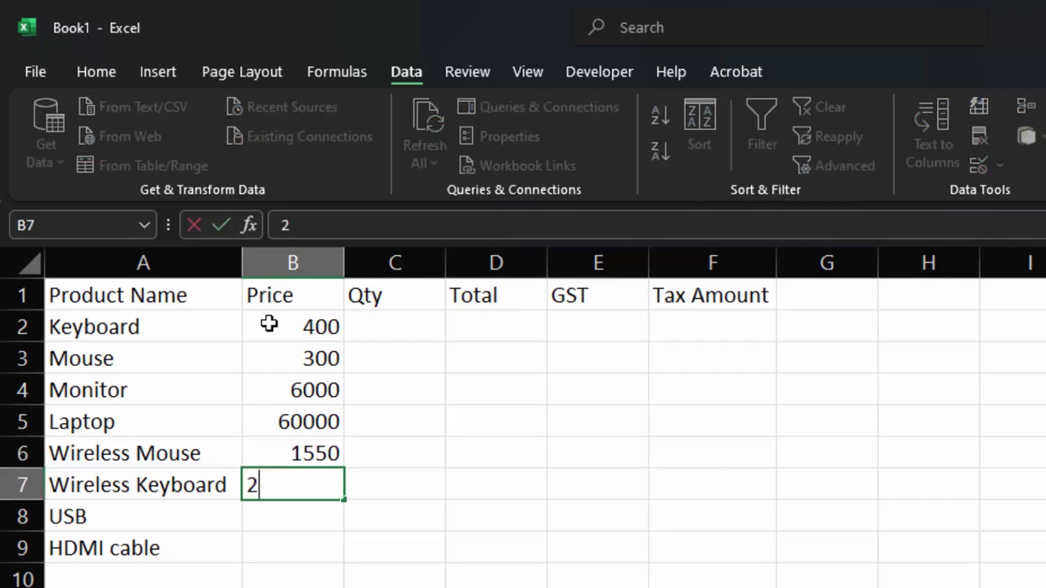
pyautogui.write('000')
pyautogui.press('Return')
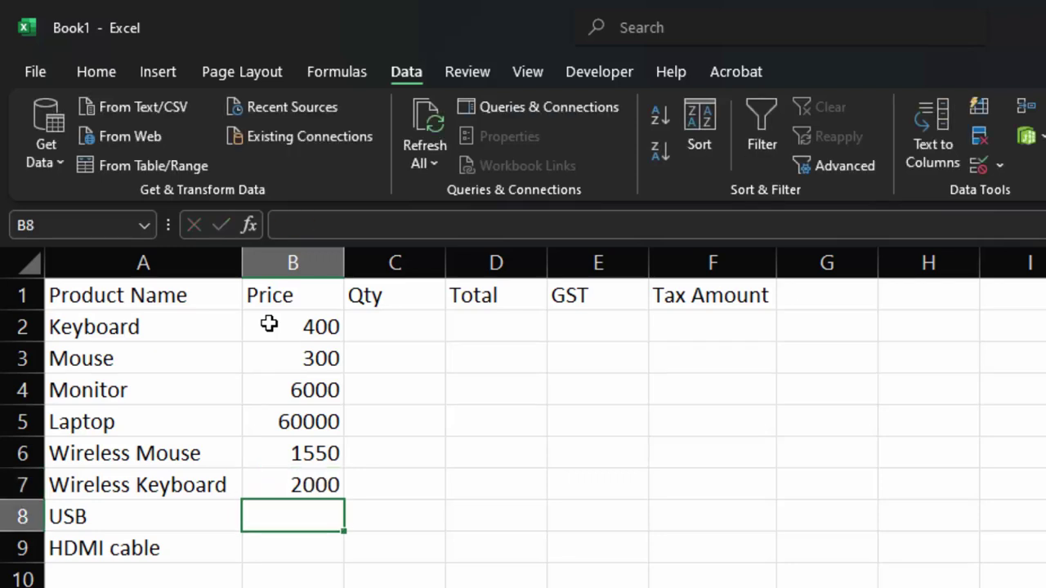
pyautogui.write('300')
pyautogui.press('Return')
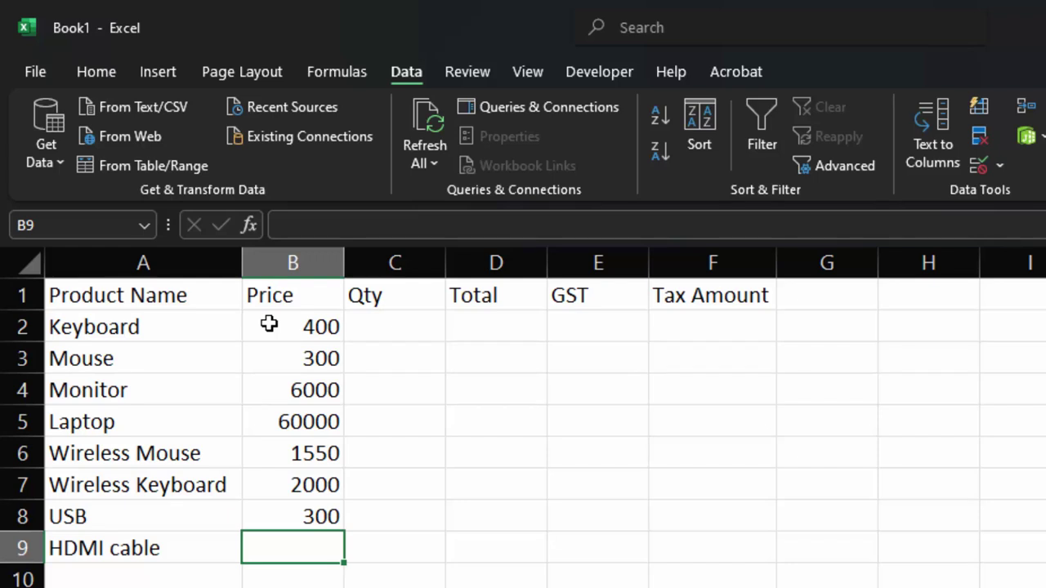
pyautogui.write('340')
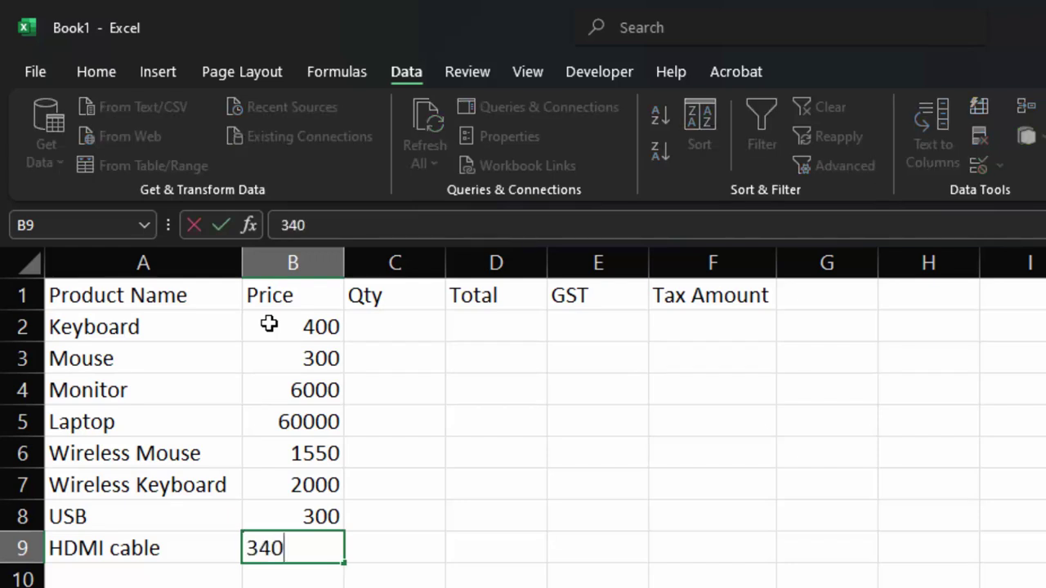
pyautogui.moveTo(582, 556); pyautogui.dragTo(579, 565)
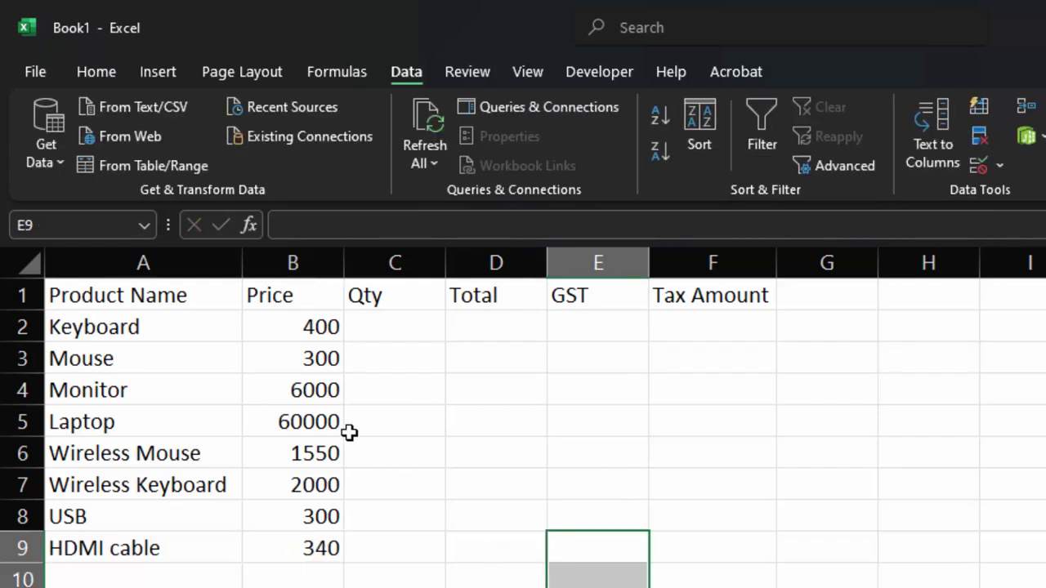
# Step: Format the Price cells B2:B9 as rupee Currency
pyautogui.moveTo(293, 329); pyautogui.dragTo(311, 556)
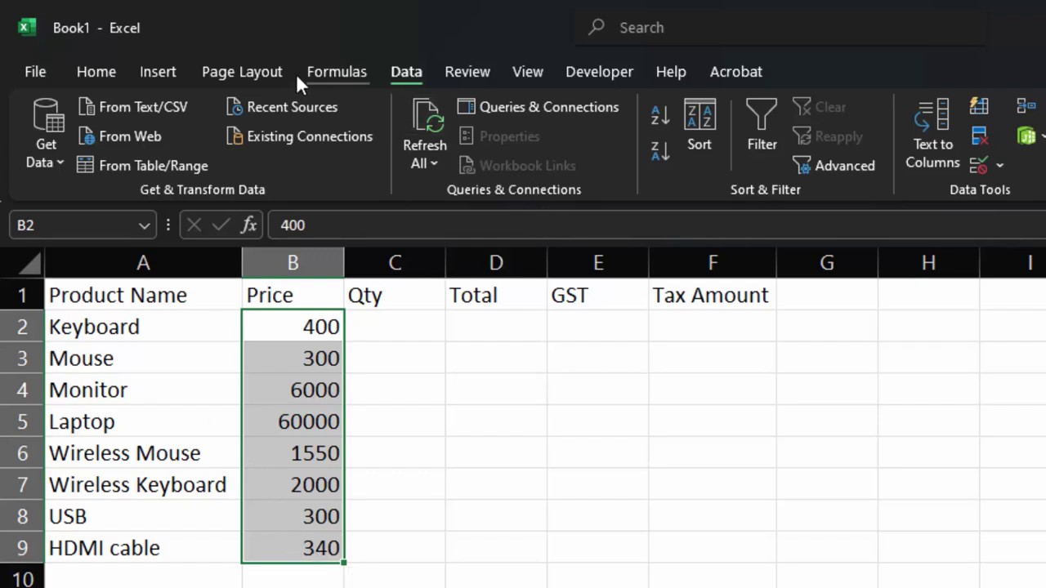
pyautogui.click(104, 78)
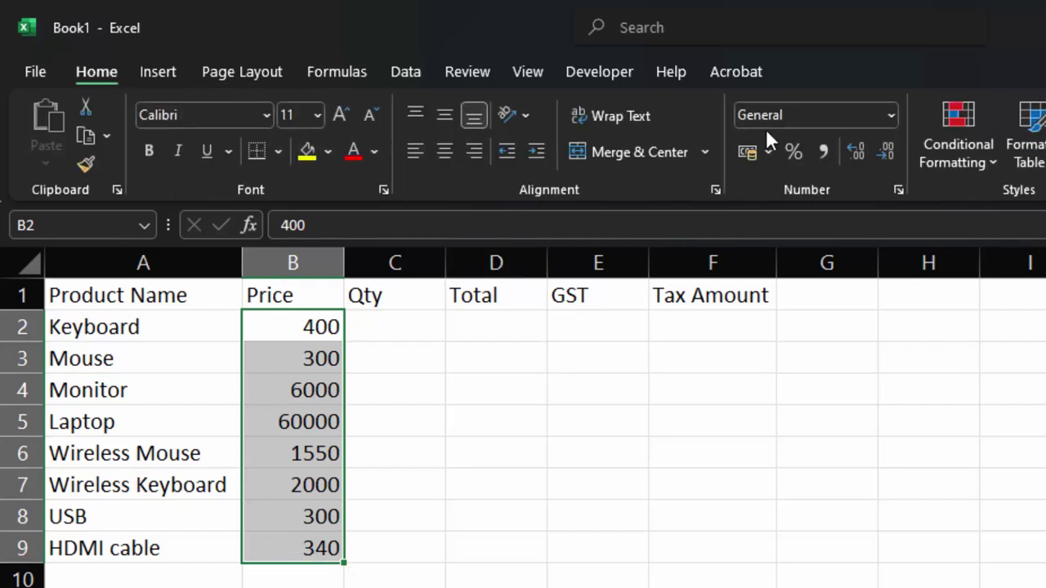
pyautogui.click(887, 112)
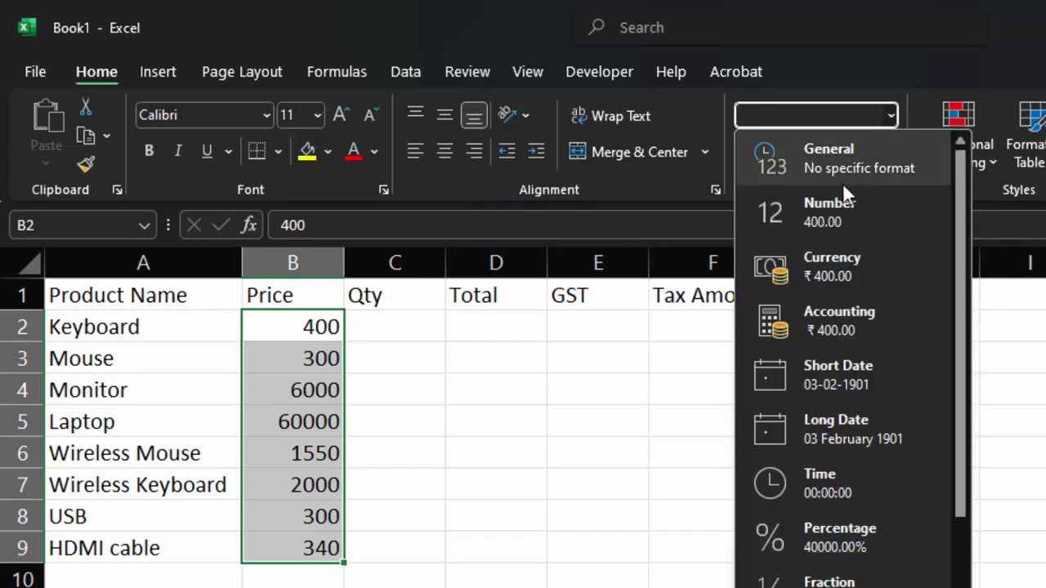
pyautogui.click(843, 260)
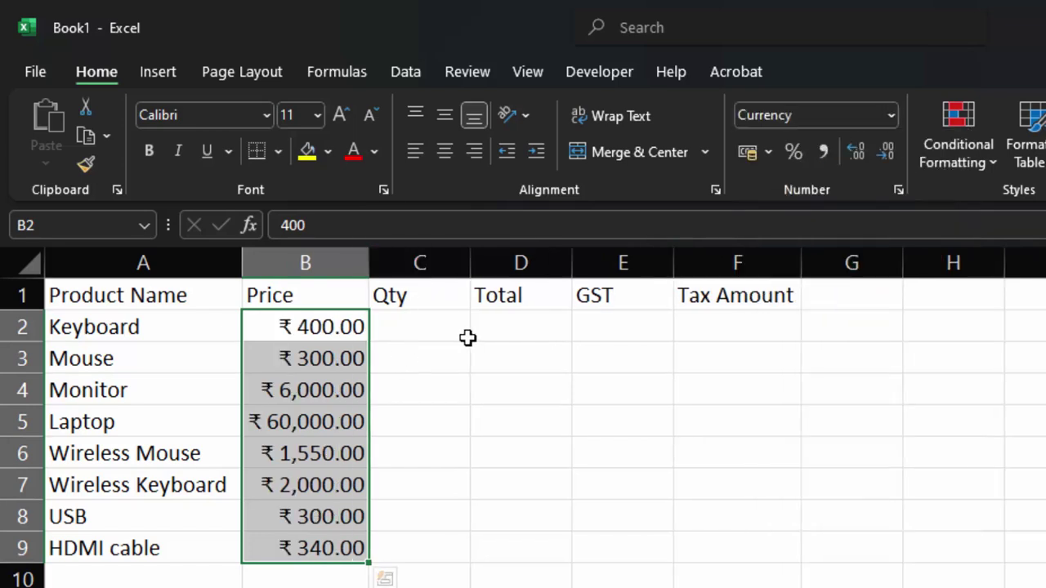
# Step: Select the empty Total cells D2:D9 and browse number formats without changing anything
pyautogui.moveTo(512, 320); pyautogui.dragTo(515, 539)
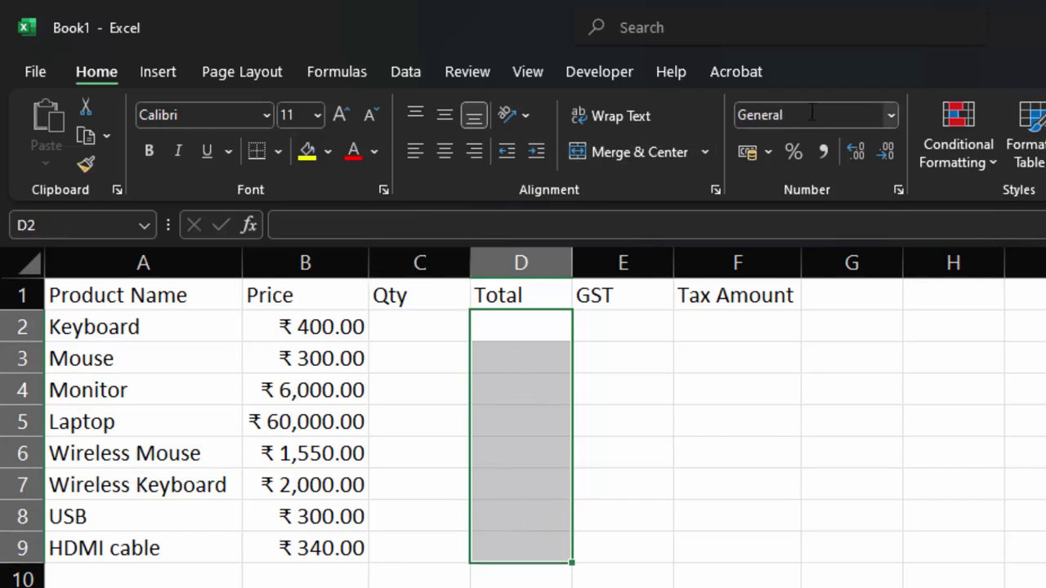
pyautogui.click(893, 112)
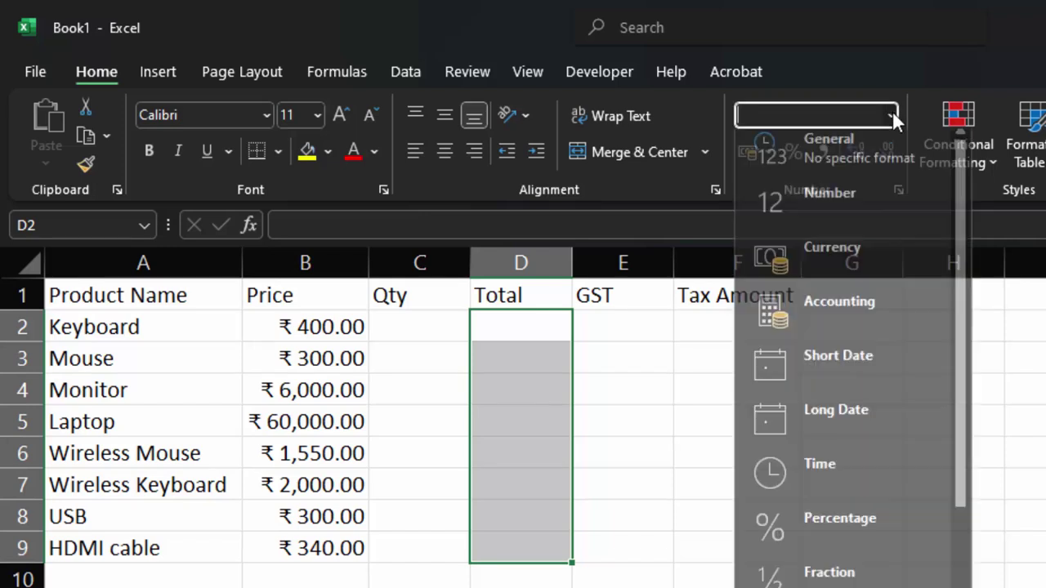
pyautogui.press('Escape')
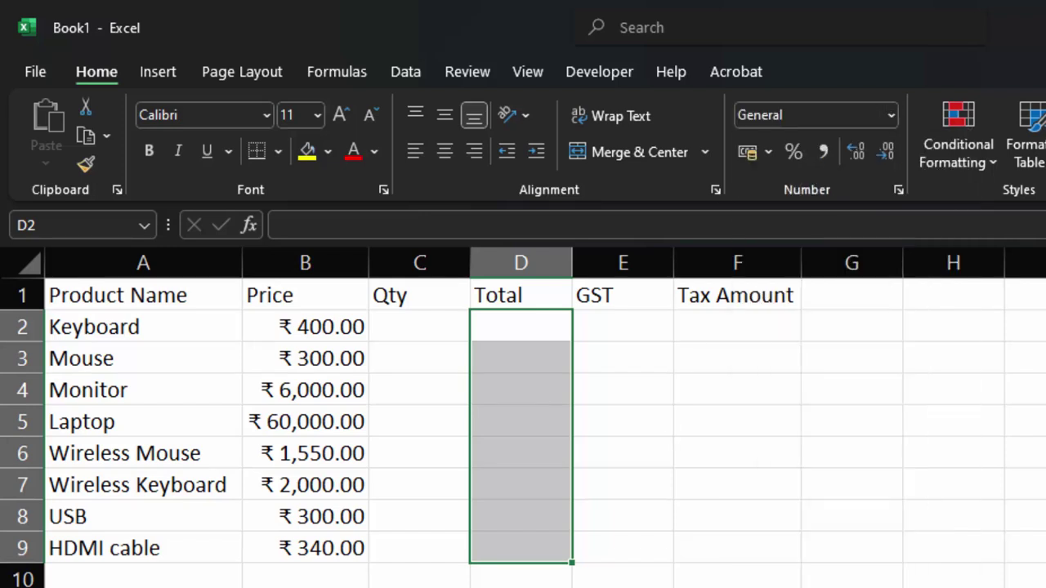
pyautogui.click(295, 325)
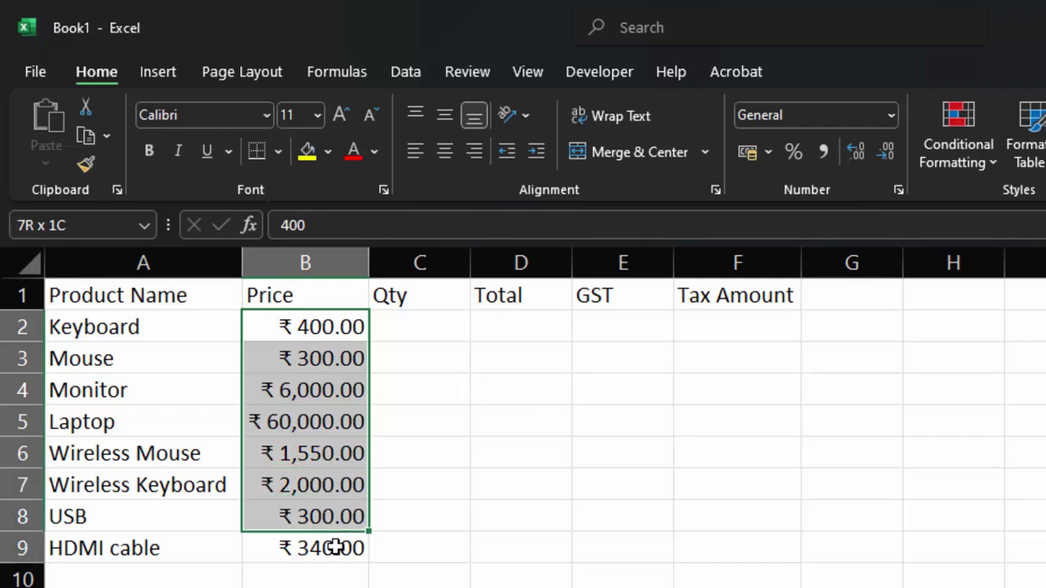
# Step: Copy the Price column's currency format onto Total cells D2:D9 with Format Painter
pyautogui.moveTo(321, 429); pyautogui.dragTo(334, 546)
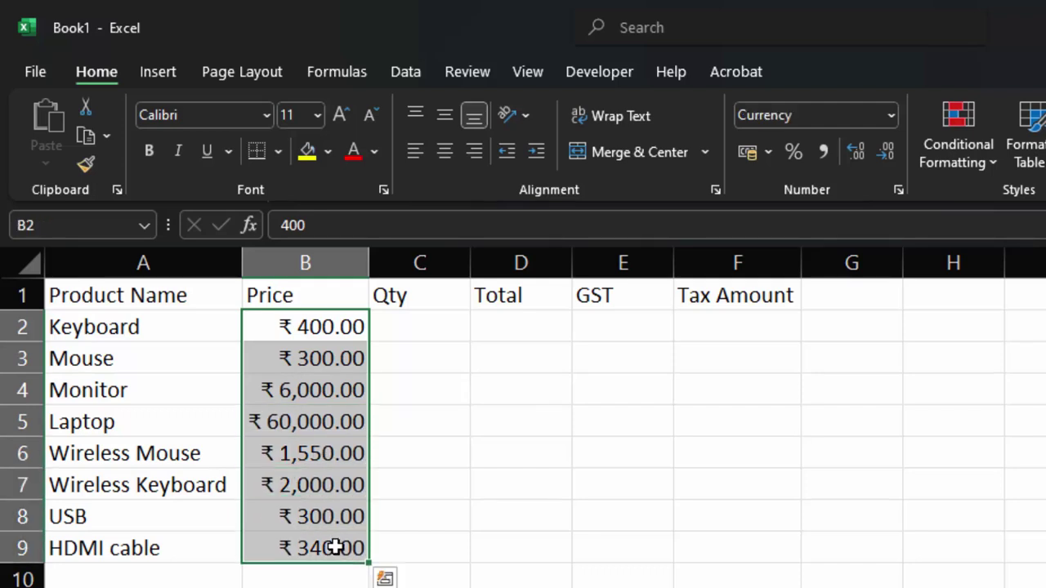
pyautogui.click(77, 170)
pyautogui.click(523, 335)
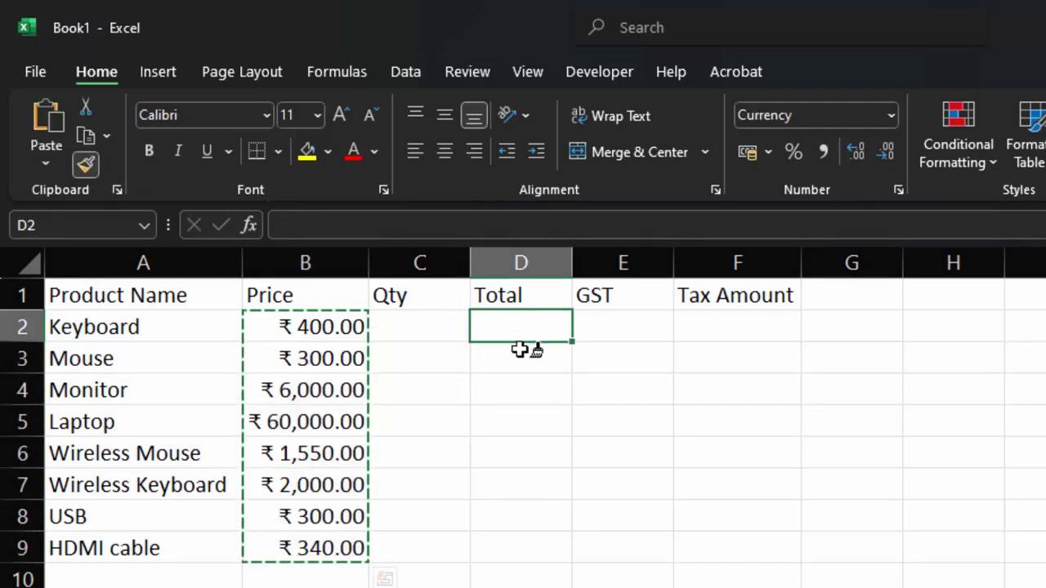
pyautogui.moveTo(523, 350); pyautogui.dragTo(520, 549)
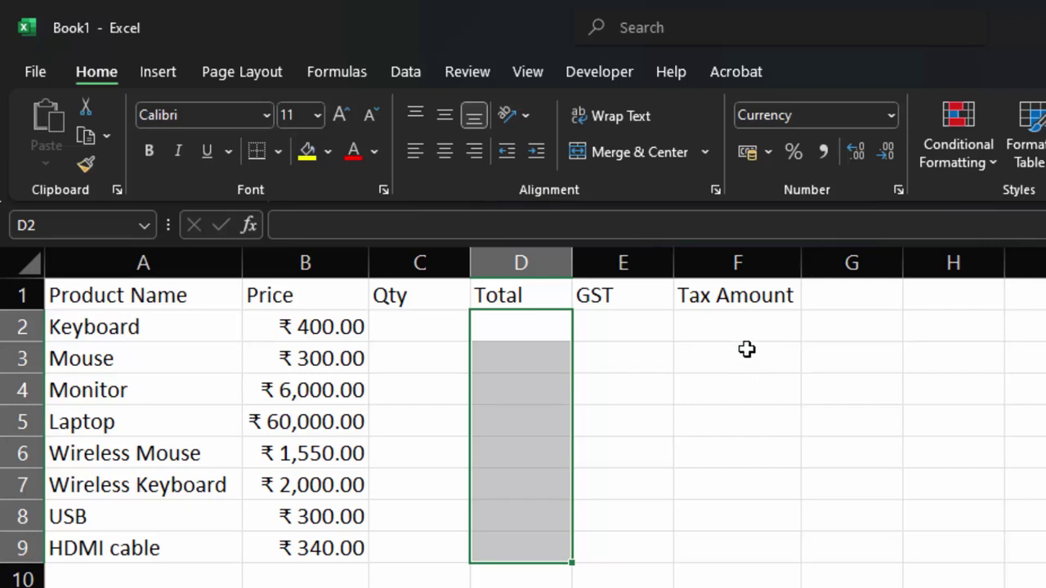
# Step: Copy the Price column's currency format onto Tax Amount cells F2:F9 with Format Painter
pyautogui.moveTo(722, 320); pyautogui.dragTo(715, 551)
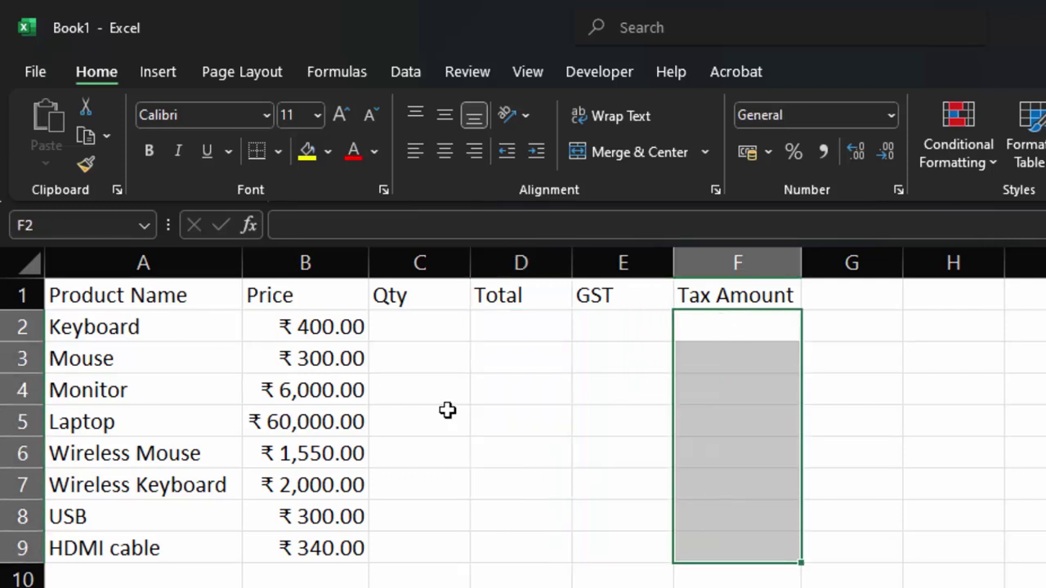
pyautogui.moveTo(343, 326); pyautogui.dragTo(346, 542)
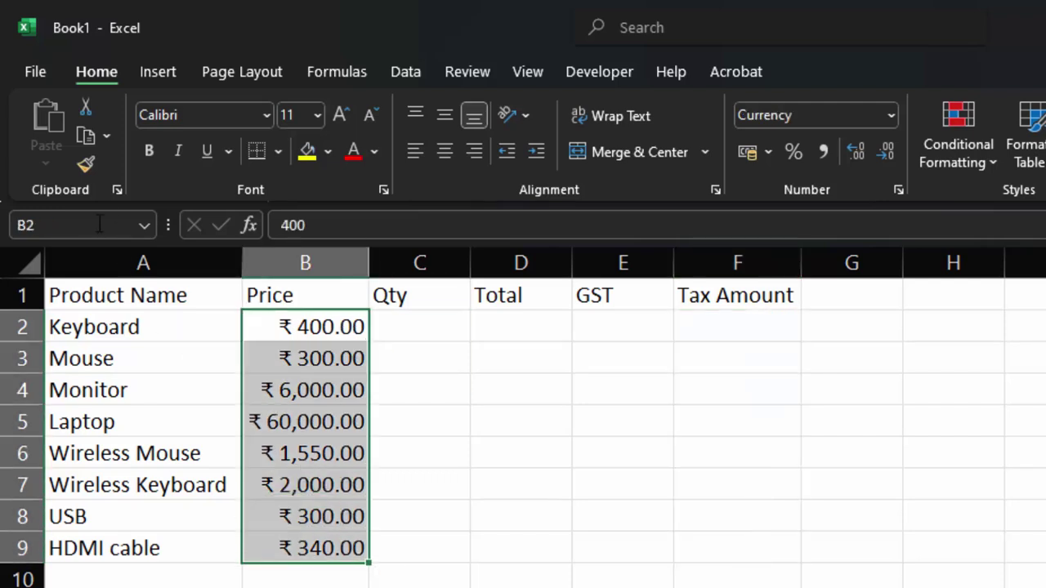
pyautogui.click(86, 164)
pyautogui.moveTo(719, 331); pyautogui.dragTo(706, 541)
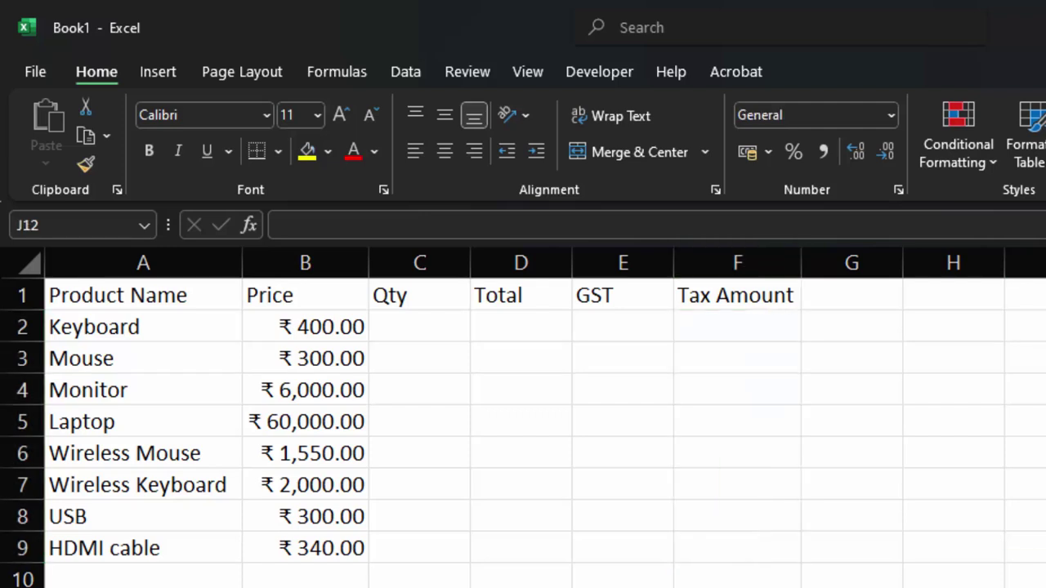
# Step: Enter quantities 5, 6, 6, 8, 8, 4, 89 and 34 in C2:C9
pyautogui.click(445, 333)
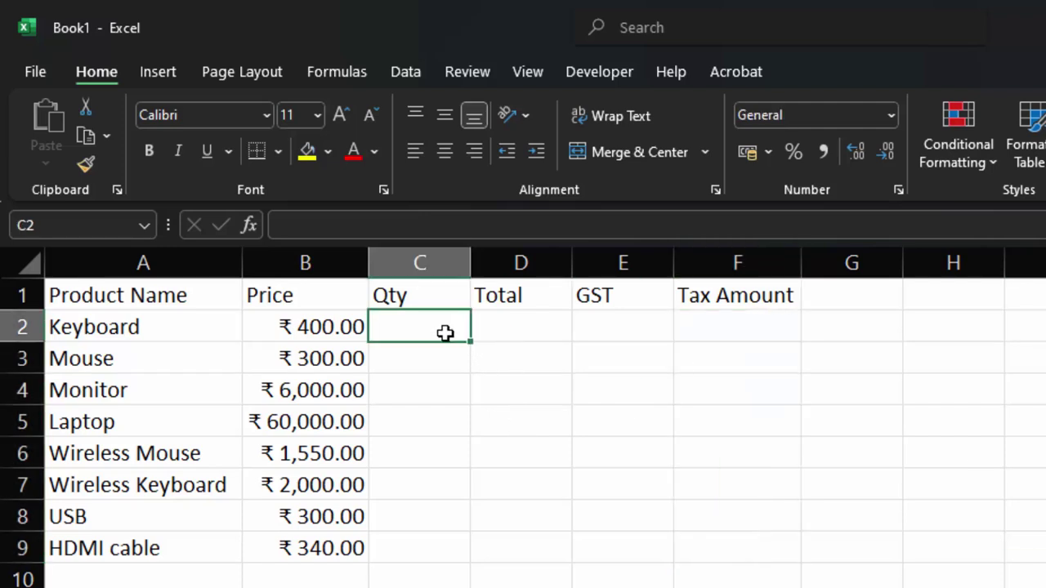
pyautogui.write('5')
pyautogui.press('Return')
pyautogui.write('6')
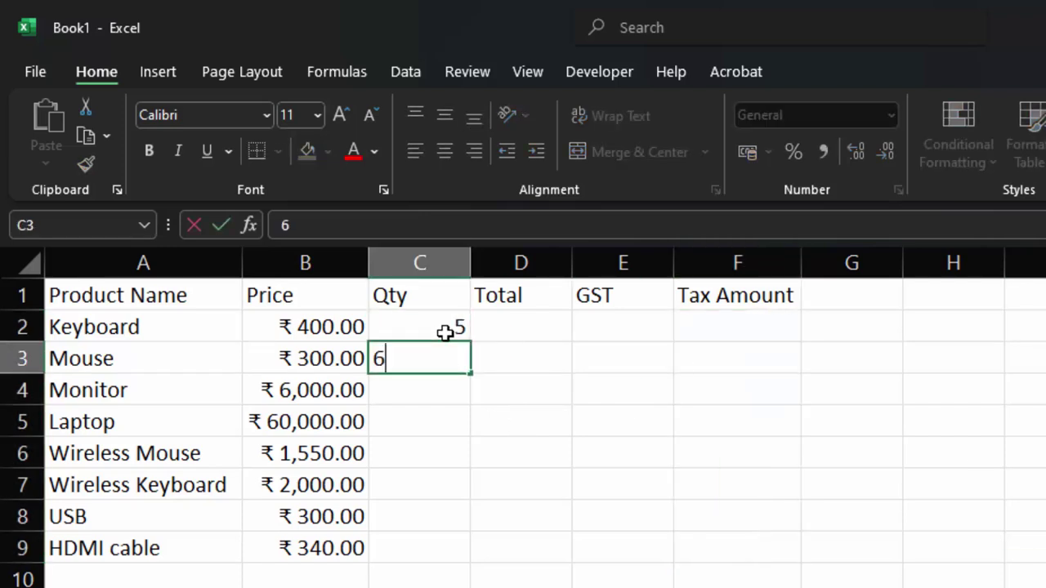
pyautogui.press('Return')
pyautogui.write('6')
pyautogui.press('Return')
pyautogui.write('8')
pyautogui.press('Return')
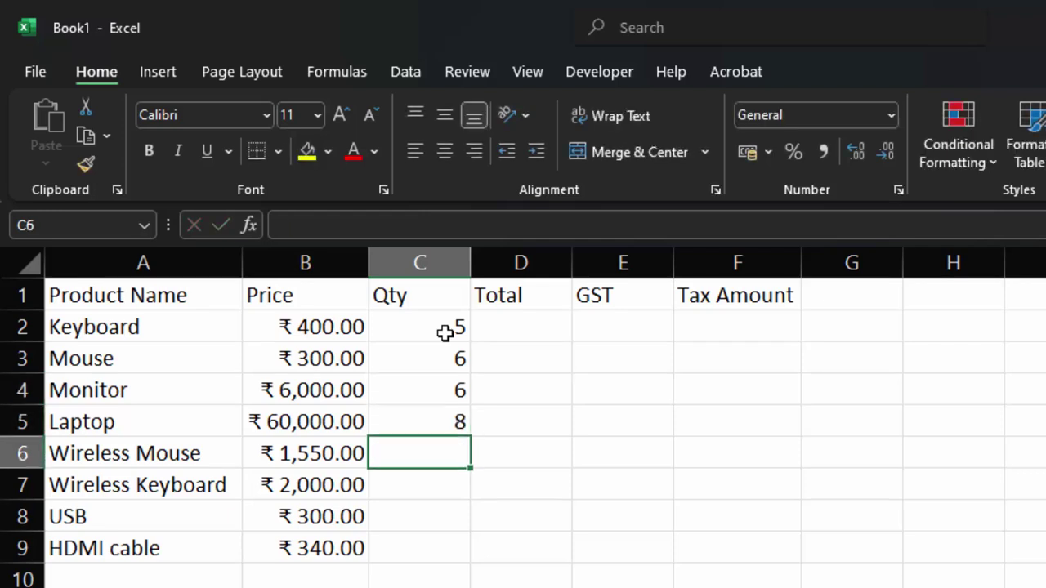
pyautogui.write('8')
pyautogui.press('Return')
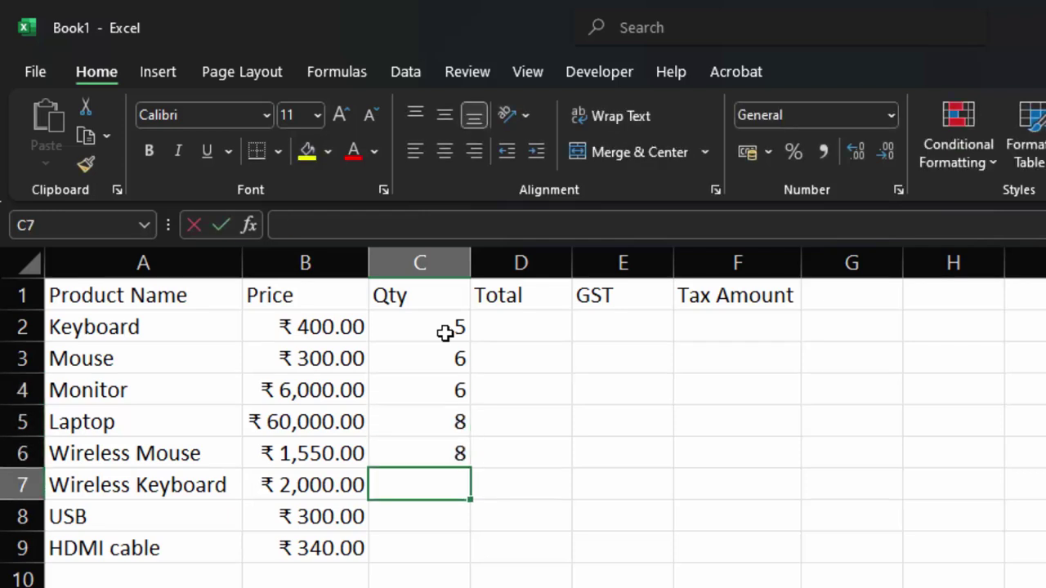
pyautogui.write('4')
pyautogui.press('Return')
pyautogui.write('89')
pyautogui.press('Return')
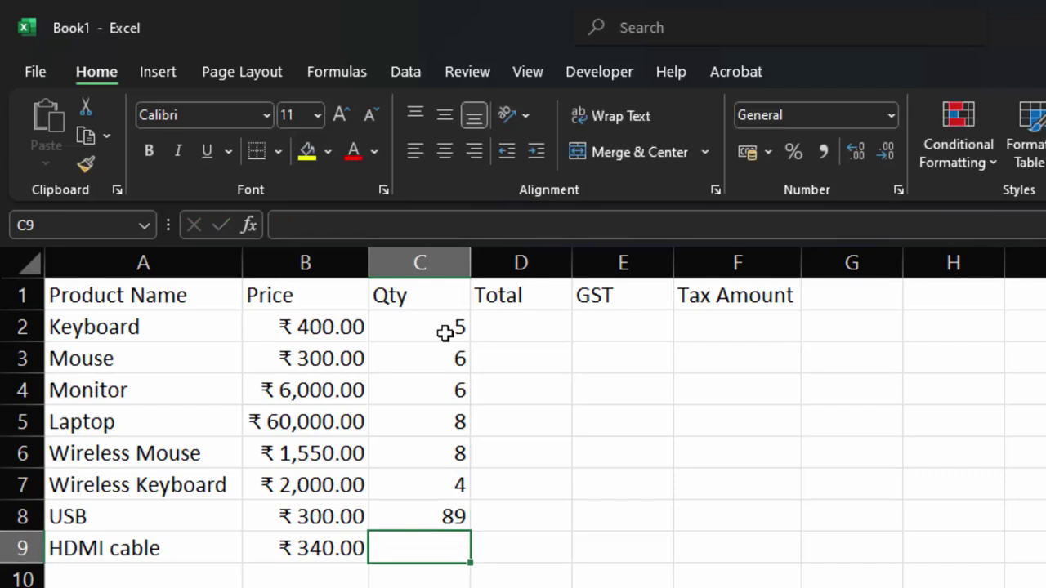
pyautogui.write('34')
pyautogui.press('Return')
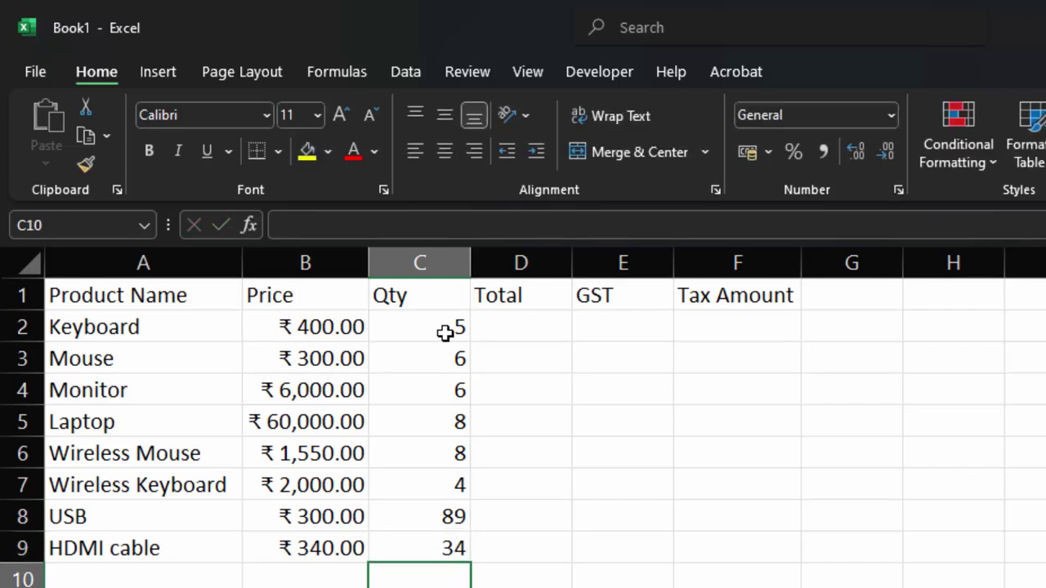
pyautogui.click(501, 335)
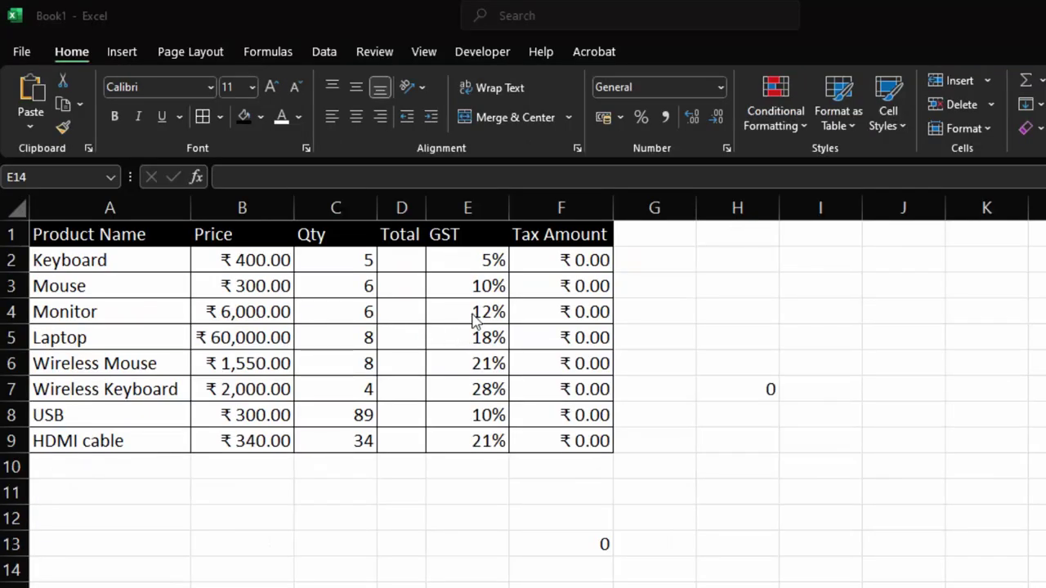
# Step: Check the =D2*E2 Tax Amount formula and E2's GST dropdown, keeping 5% selected
pyautogui.click(520, 268)
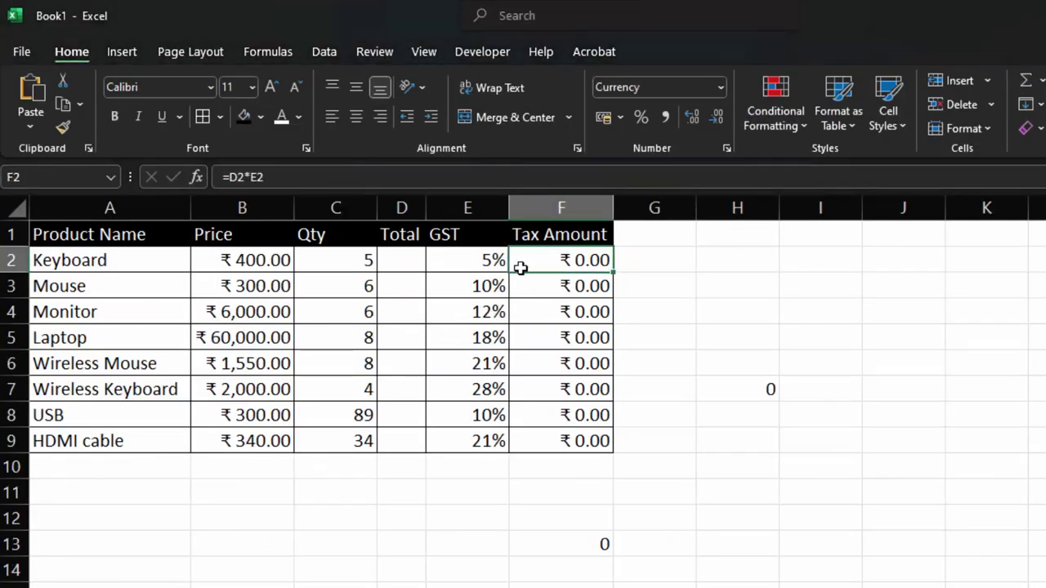
pyautogui.click(463, 270)
pyautogui.click(518, 261)
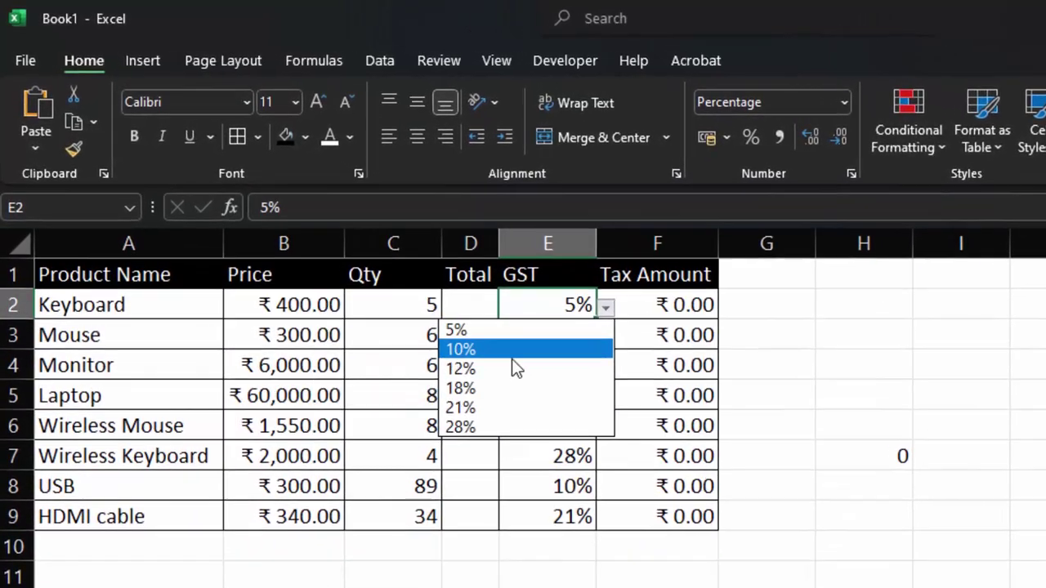
pyautogui.press('Escape')
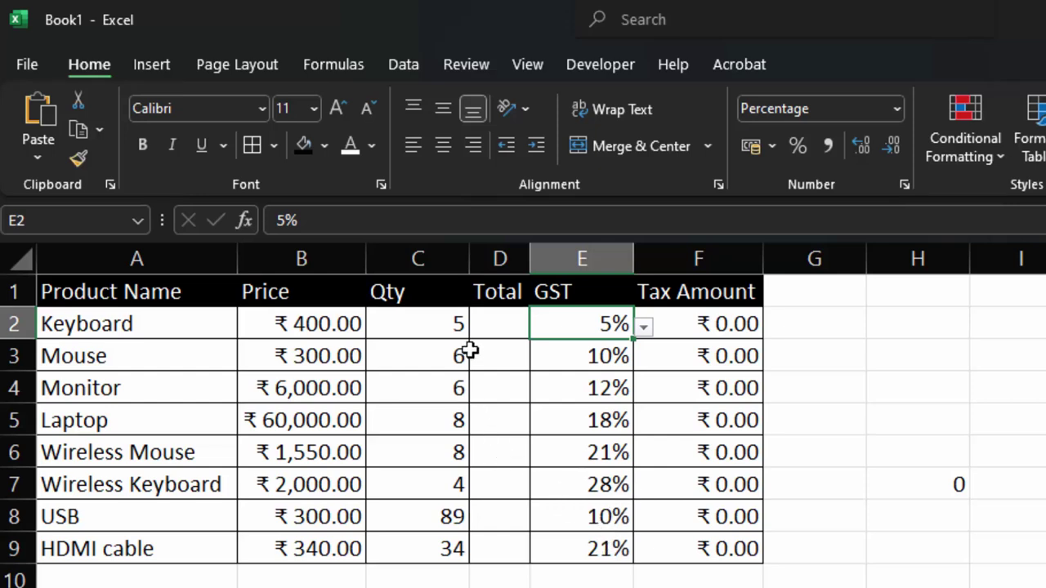
# Step: Paint the Price column's rupee currency format onto the empty Total cells D2:D9
pyautogui.moveTo(483, 329)
pyautogui.mouseDown()
pyautogui.moveTo(521, 517)
pyautogui.moveTo(509, 532)
pyautogui.mouseUp()
pyautogui.moveTo(303, 325); pyautogui.dragTo(335, 556)
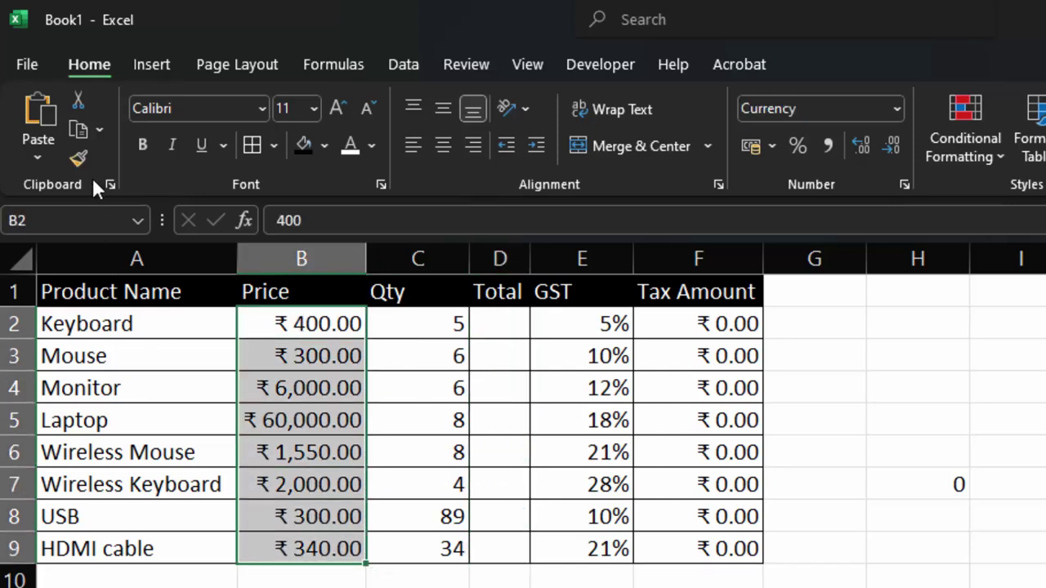
pyautogui.click(82, 155)
pyautogui.moveTo(415, 327)
pyautogui.mouseDown()
pyautogui.moveTo(441, 462)
pyautogui.moveTo(416, 281)
pyautogui.mouseUp()
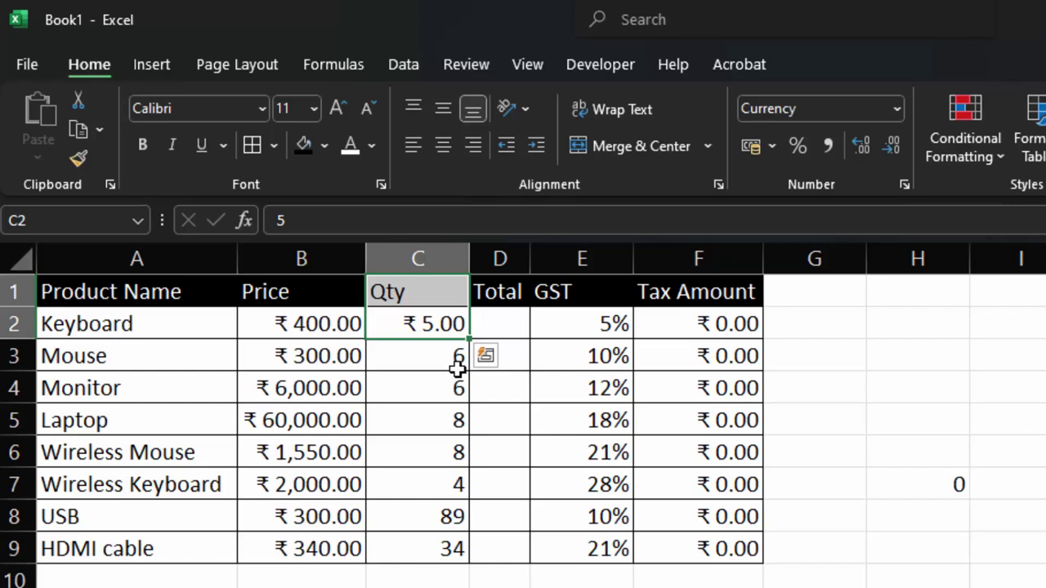
pyautogui.hotkey('ctrl', 'z')
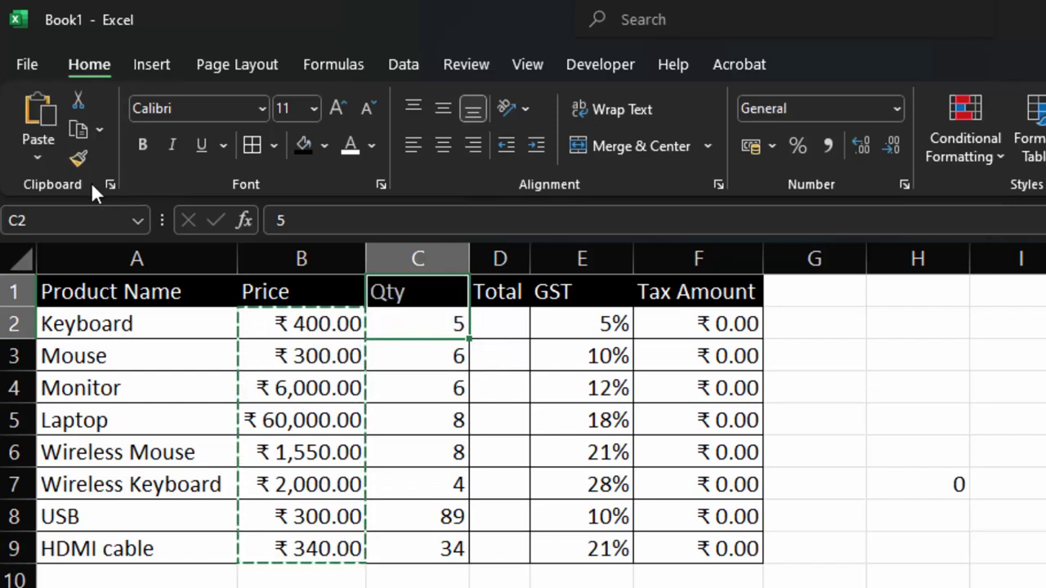
pyautogui.moveTo(505, 322)
pyautogui.mouseDown()
pyautogui.moveTo(486, 496)
pyautogui.moveTo(497, 560)
pyautogui.mouseUp()
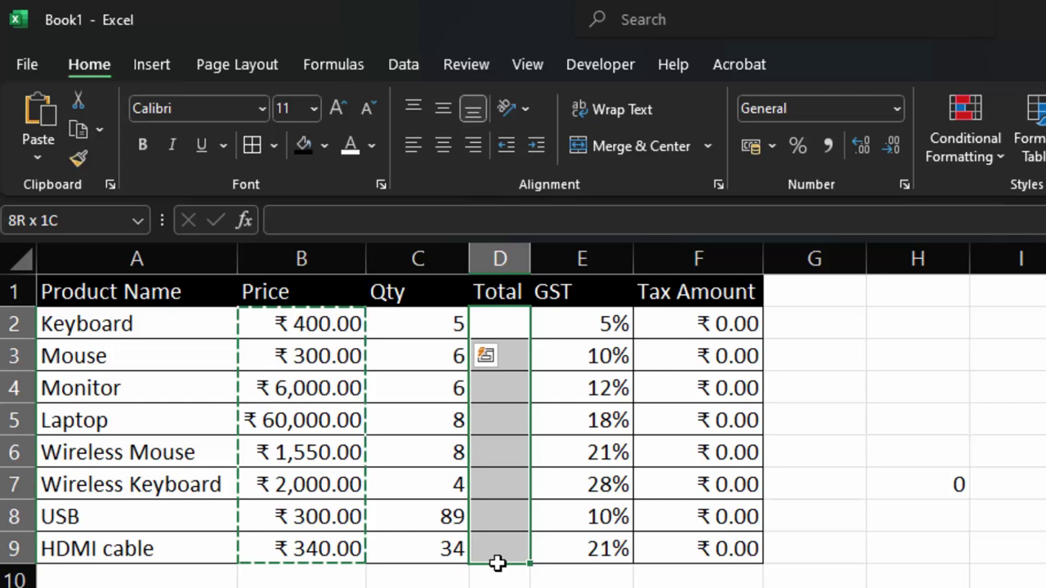
pyautogui.click(81, 160)
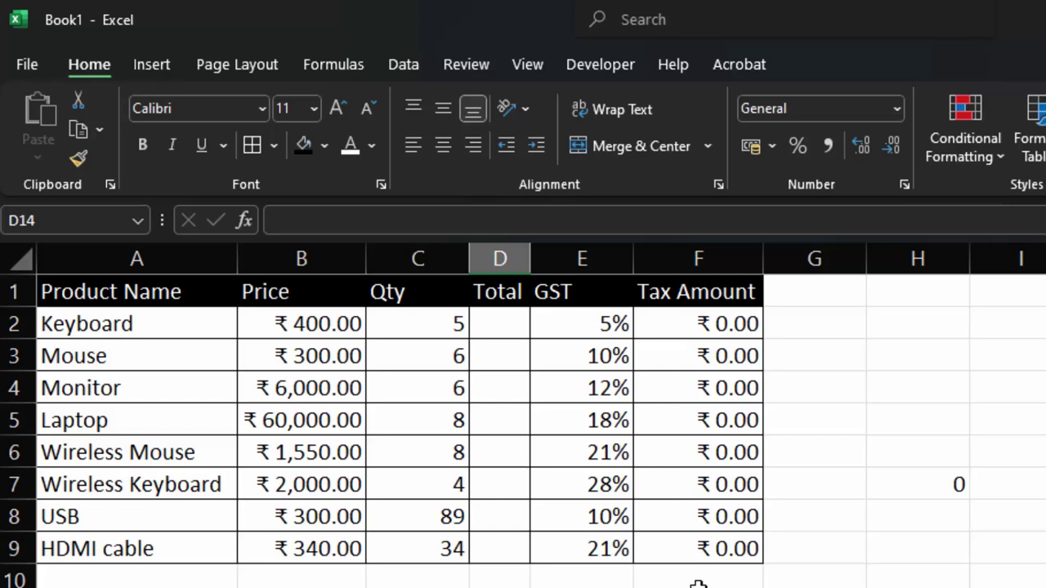
pyautogui.hotkey('ctrl', 'z')
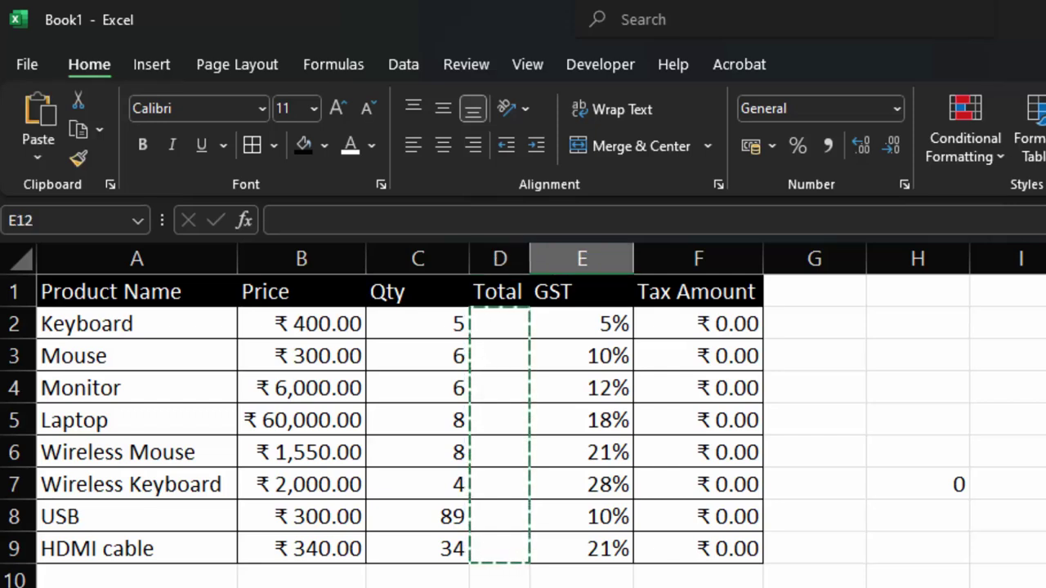
pyautogui.hotkey('ctrl', 'z')
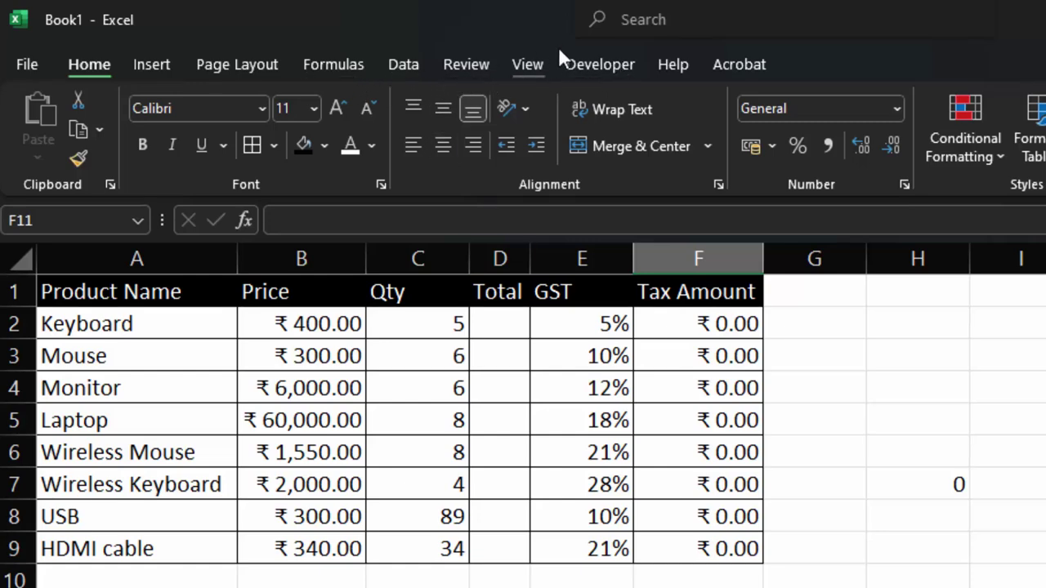
# Step: Start recording a macro named Macro2, stored in This Workbook
pyautogui.click(535, 54)
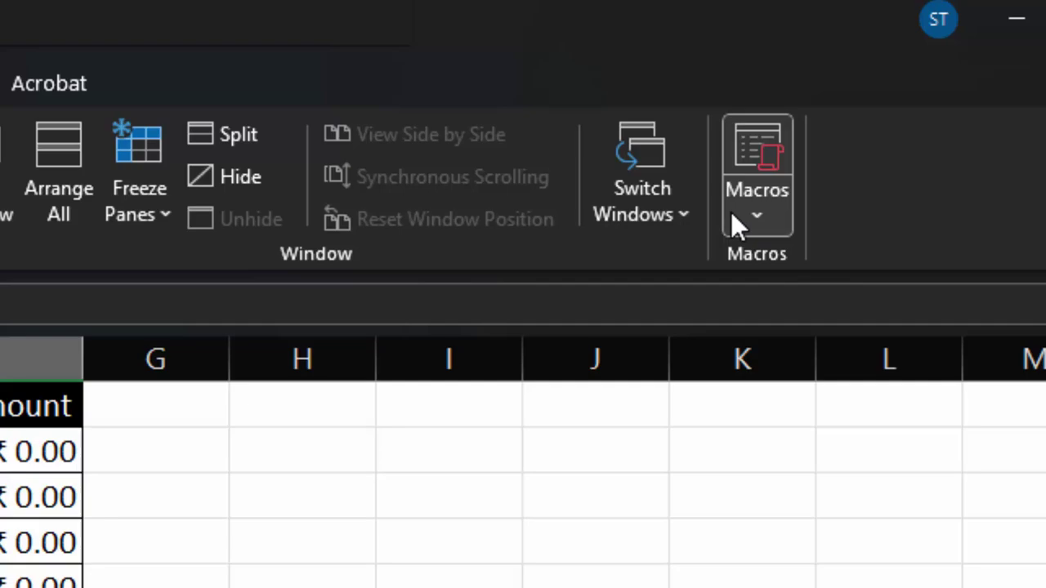
pyautogui.click(948, 121)
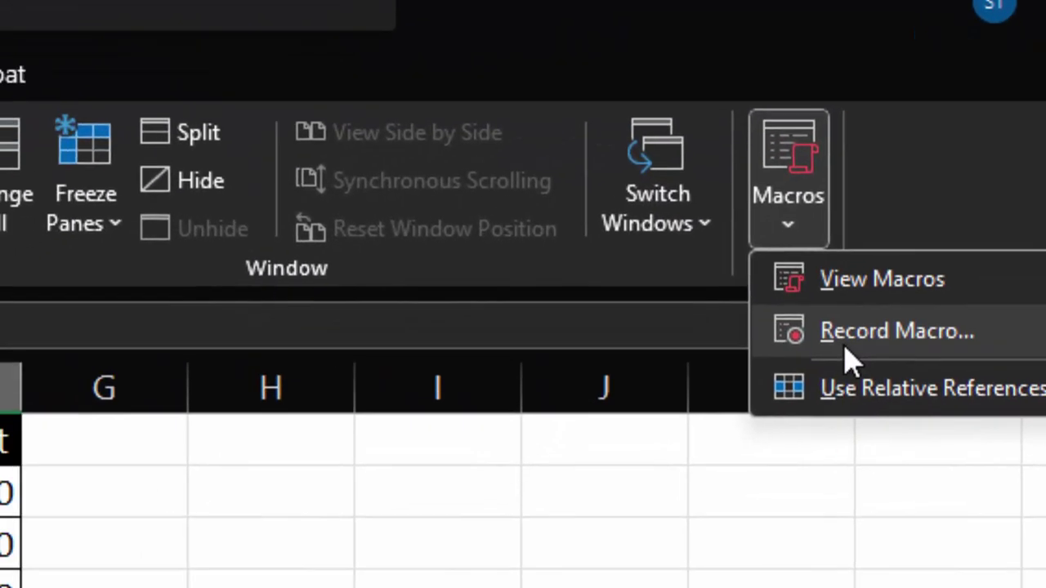
pyautogui.click(772, 392)
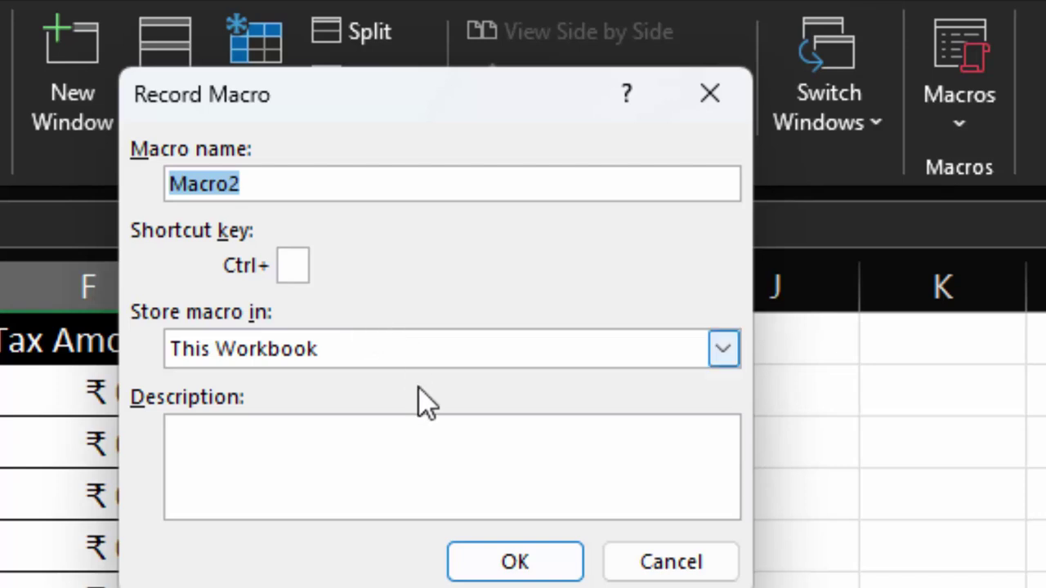
pyautogui.click(283, 264)
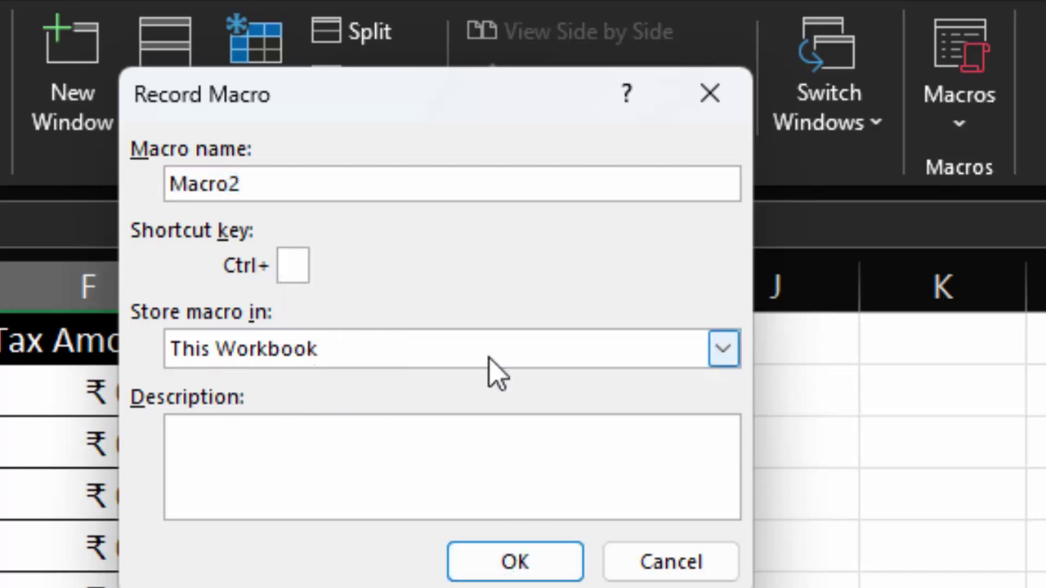
pyautogui.click(723, 349)
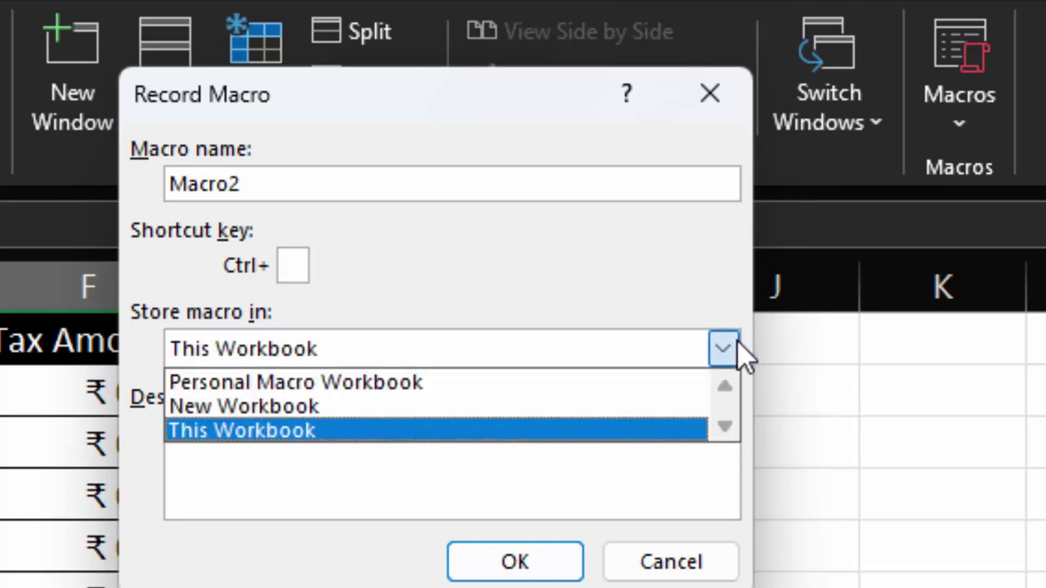
pyautogui.click(740, 352)
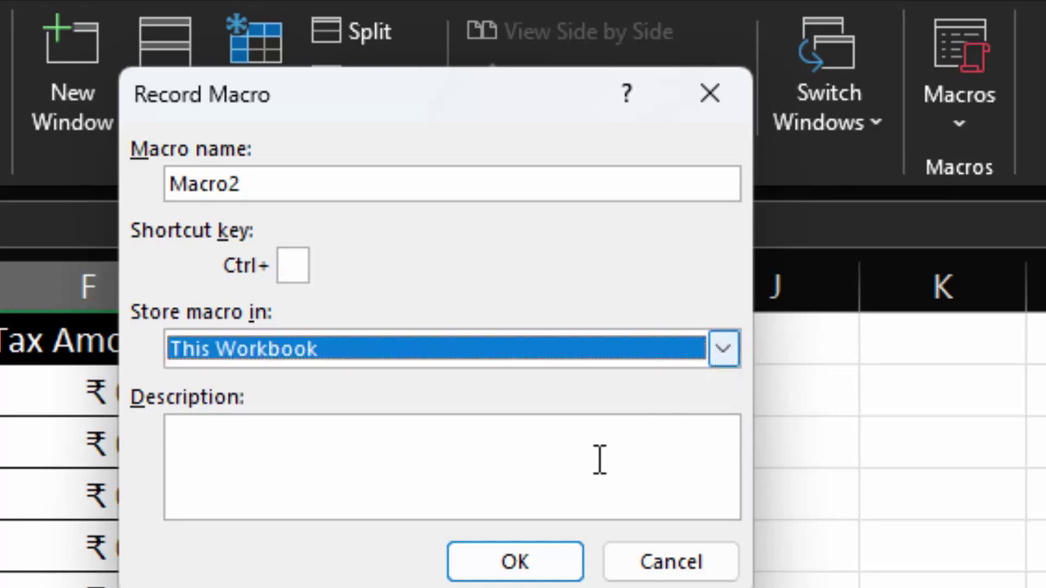
pyautogui.click(325, 488)
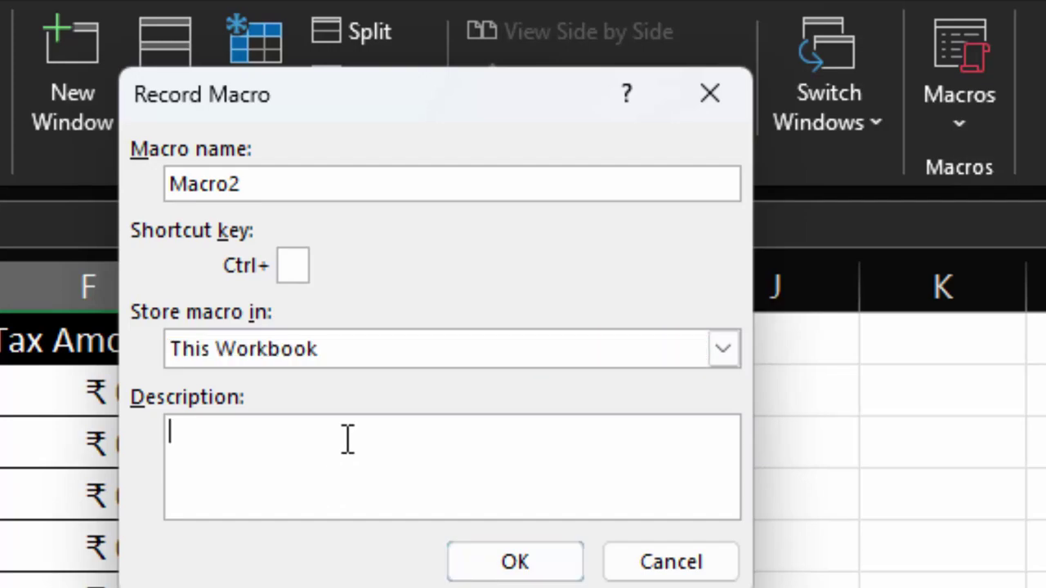
pyautogui.click(482, 572)
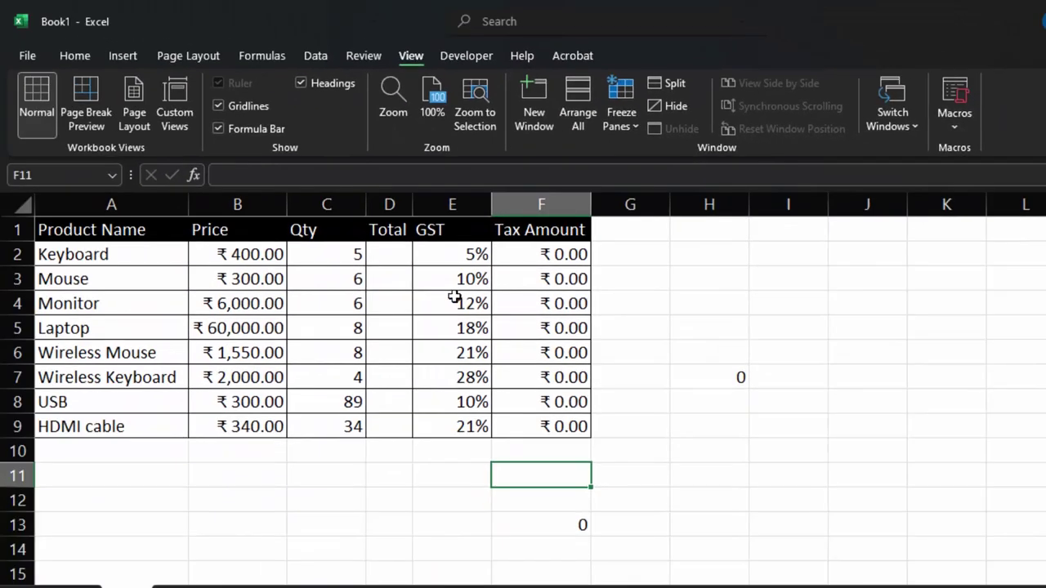
# Step: Enter the Total formula =B2*C2 in cell D2
pyautogui.click(403, 255)
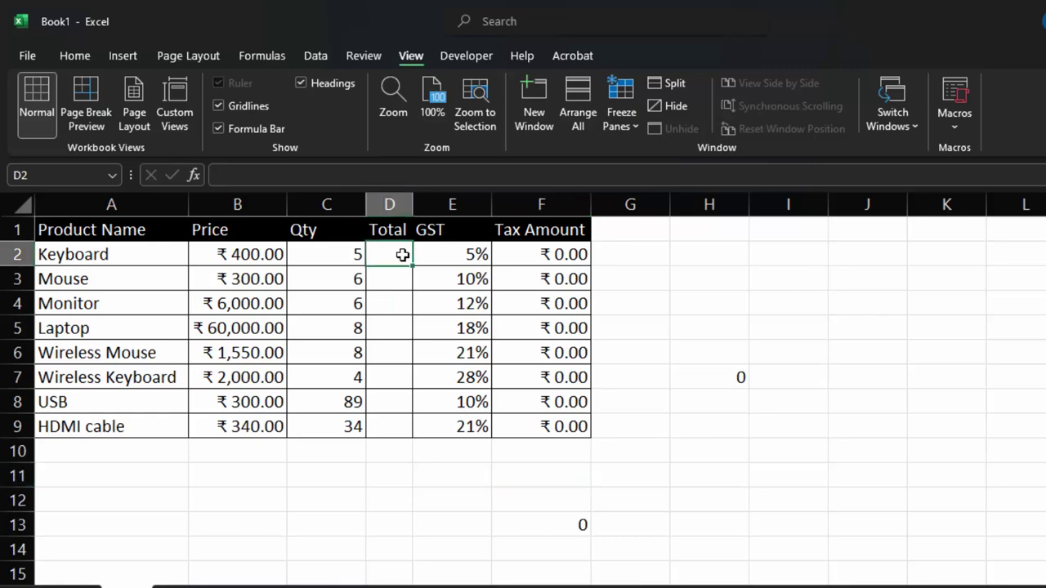
pyautogui.write('=')
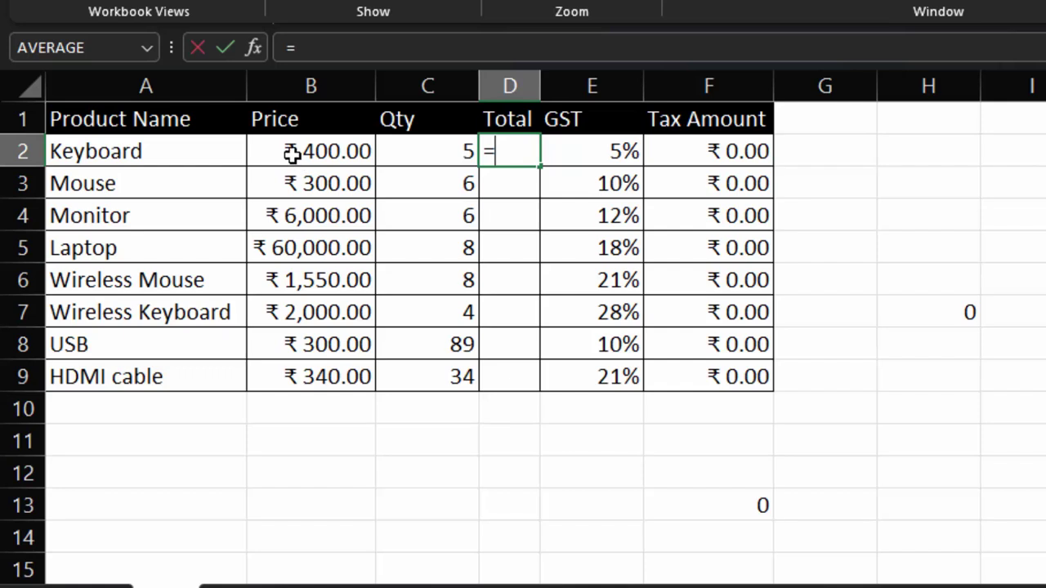
pyautogui.click(313, 91)
pyautogui.click(321, 155)
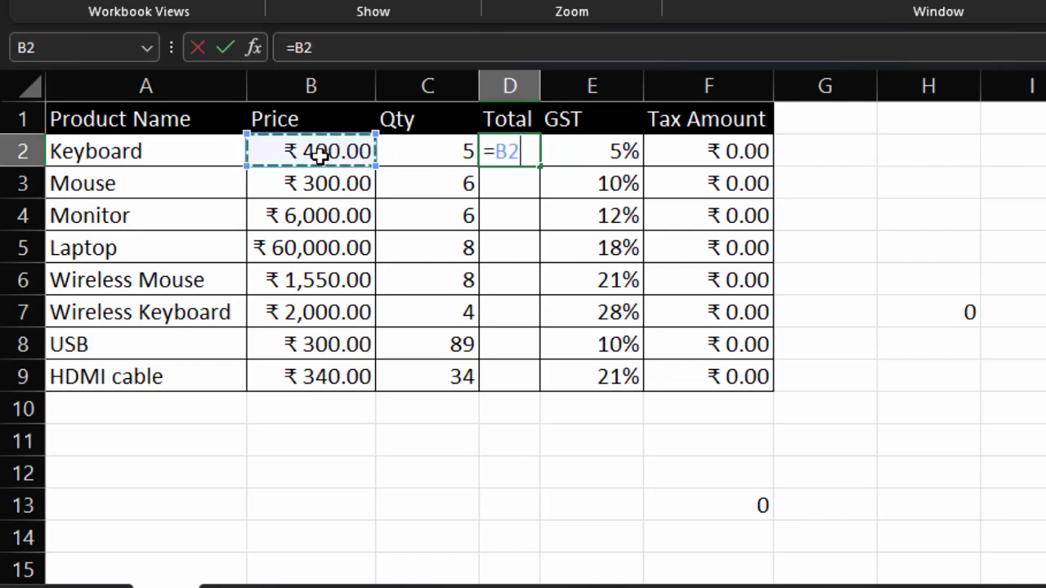
pyautogui.write('*')
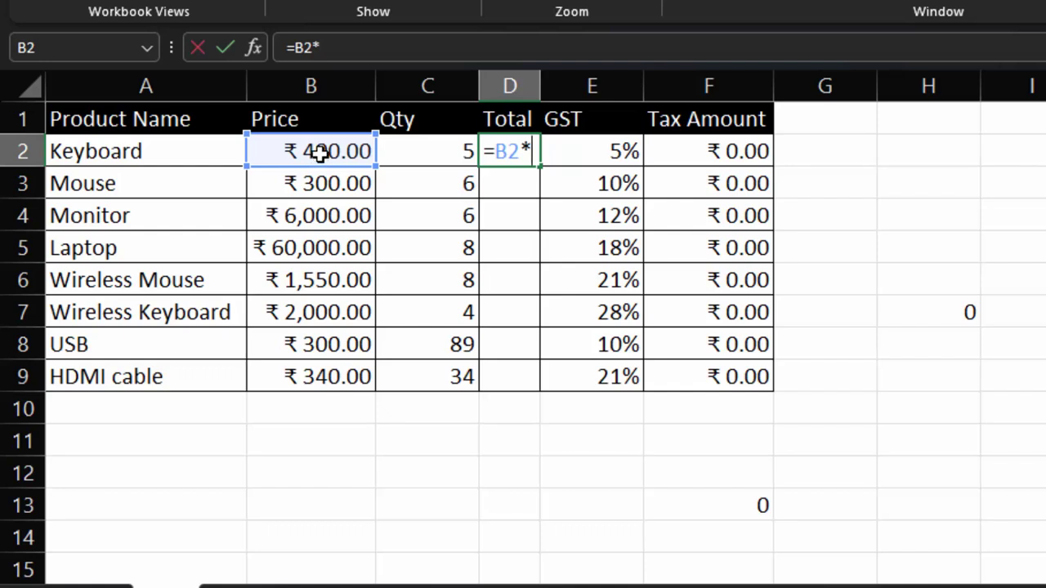
pyautogui.click(433, 152)
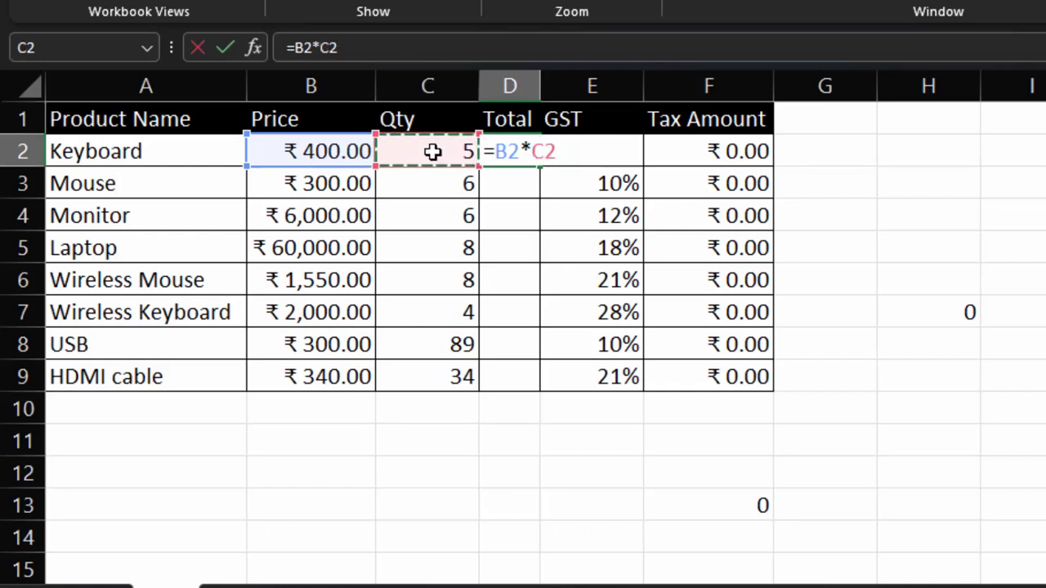
pyautogui.press('Return')
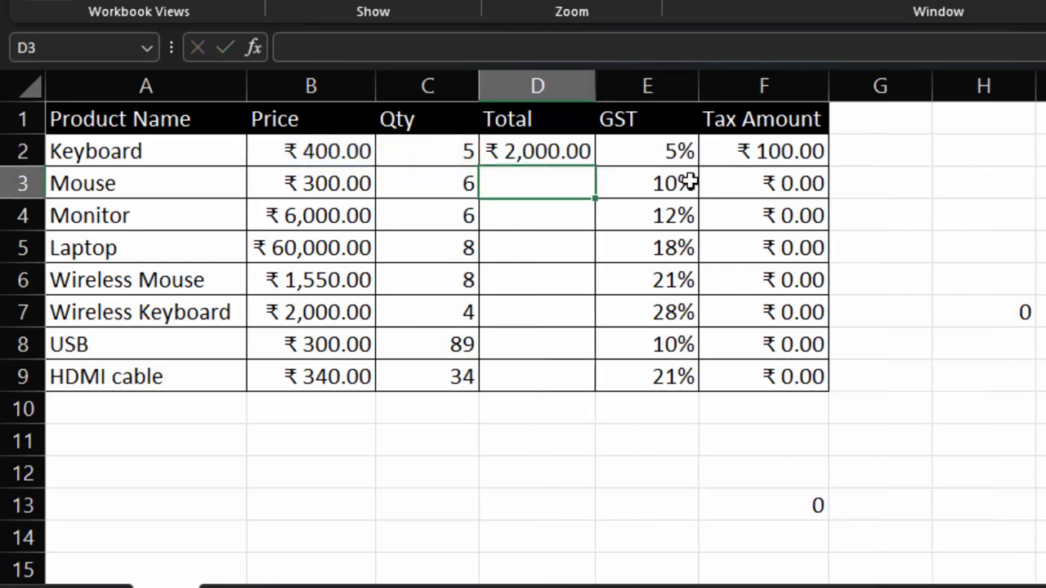
# Step: Fill the Total formula down to D9 and autofit column D to show full amounts
pyautogui.click(530, 147)
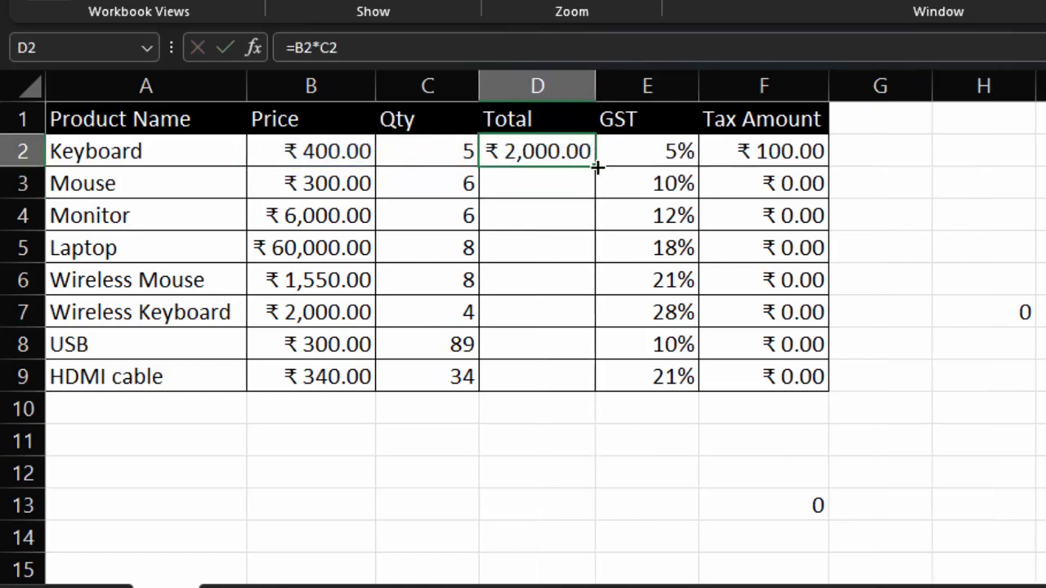
pyautogui.doubleClick(597, 166)
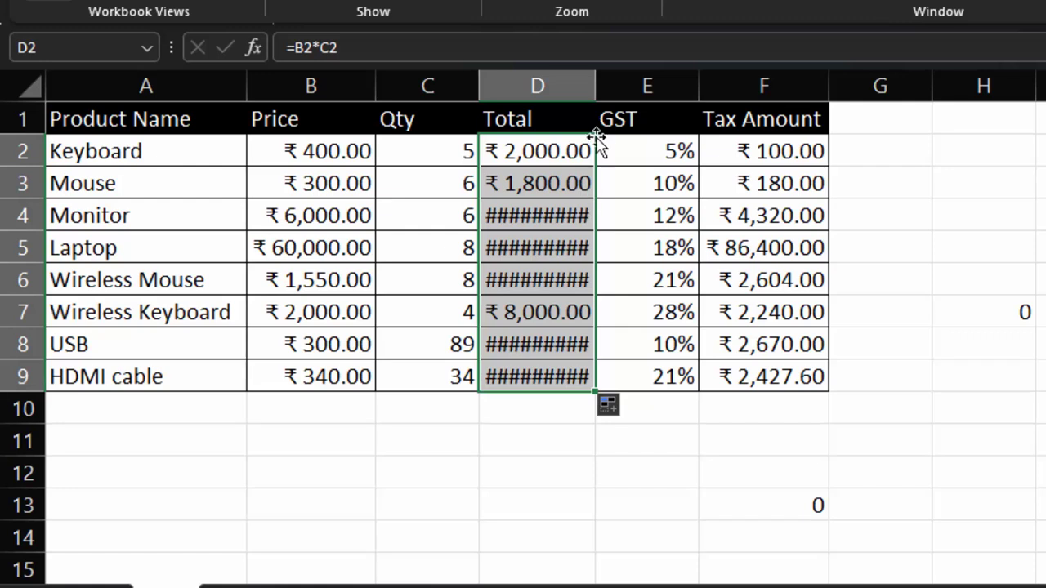
pyautogui.doubleClick(596, 85)
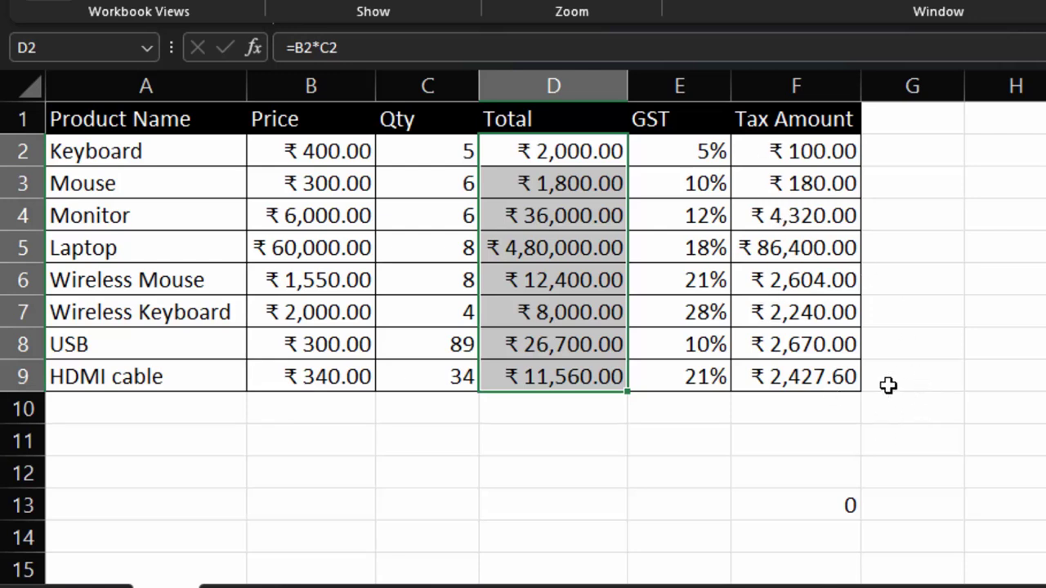
pyautogui.moveTo(1023, 289); pyautogui.dragTo(1045, 441)
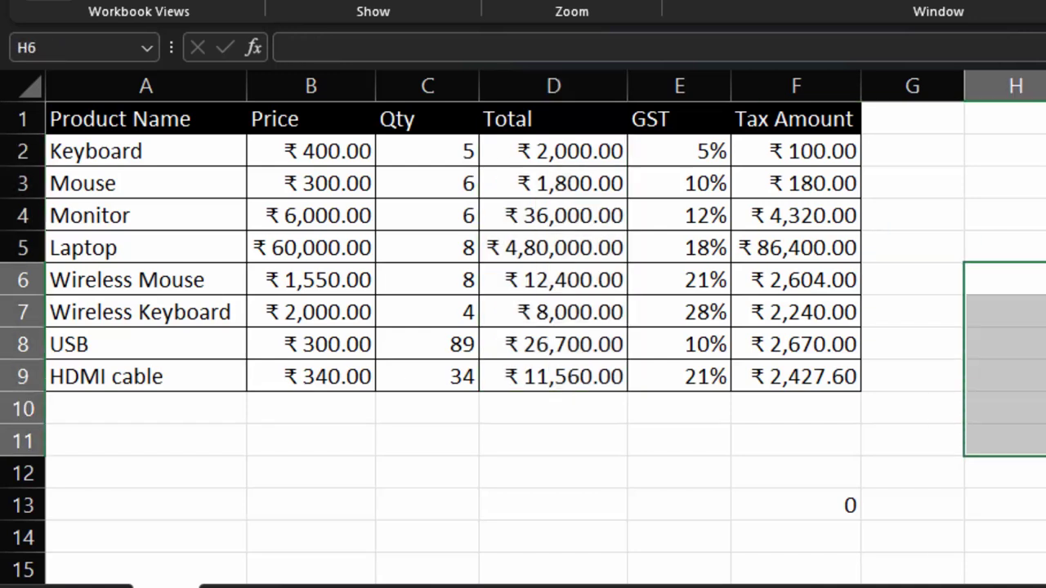
pyautogui.moveTo(777, 482); pyautogui.dragTo(915, 537)
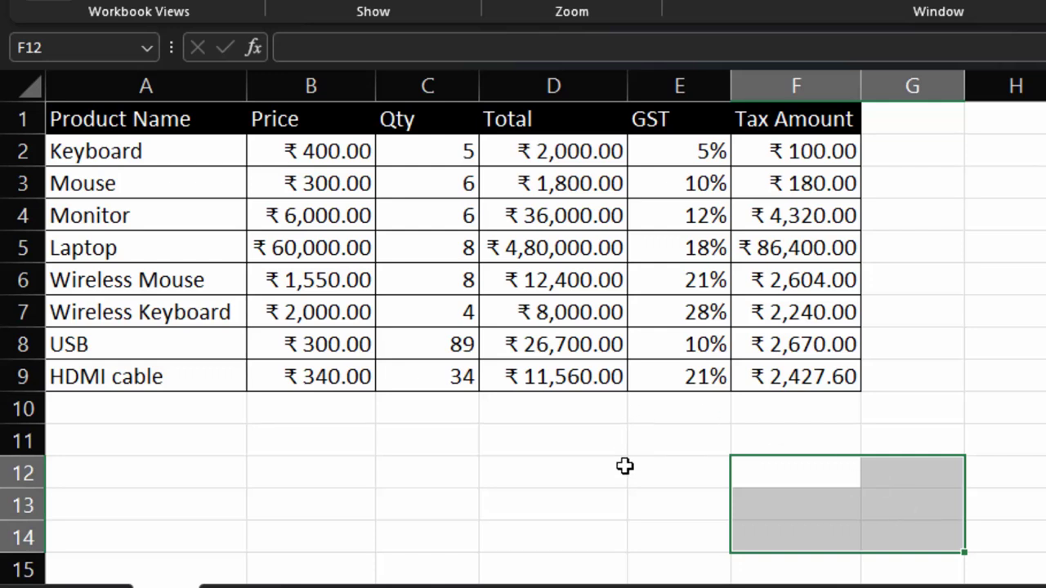
pyautogui.click(623, 505)
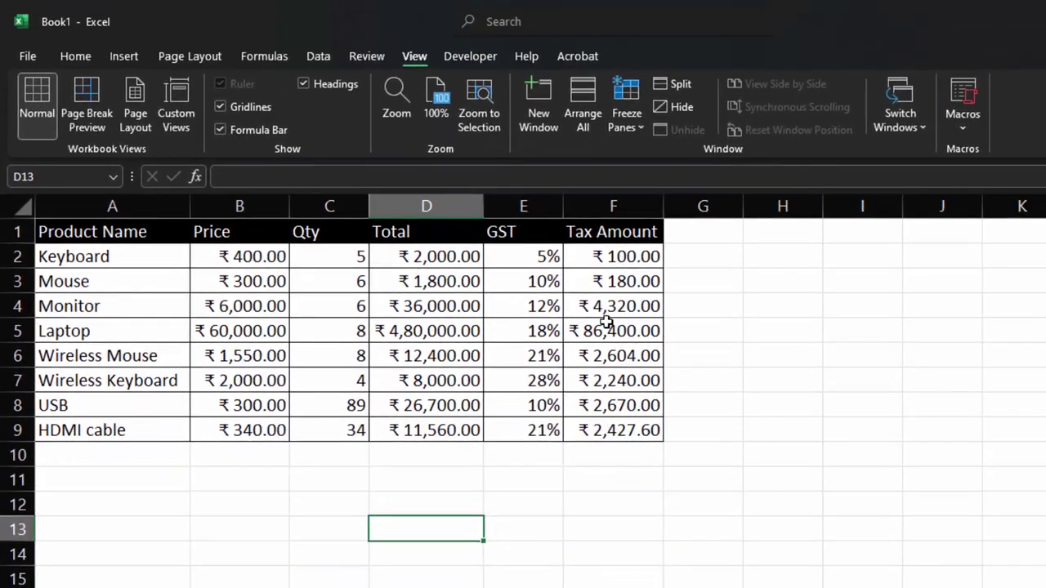
# Step: Clear Tax Amount F2:F9 and enter =D2*E2 in F2
pyautogui.click(604, 259)
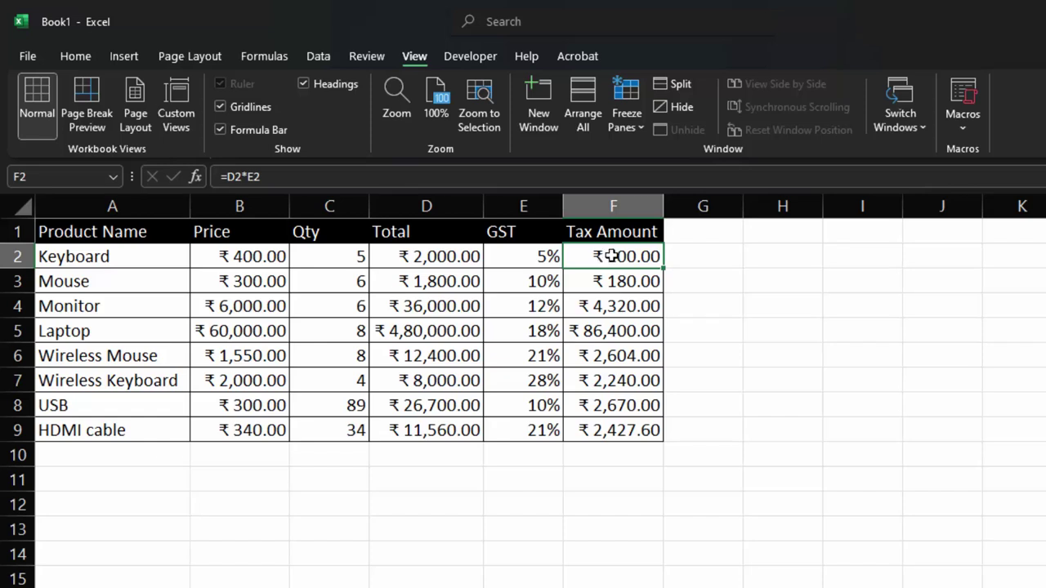
pyautogui.moveTo(611, 256); pyautogui.dragTo(624, 433)
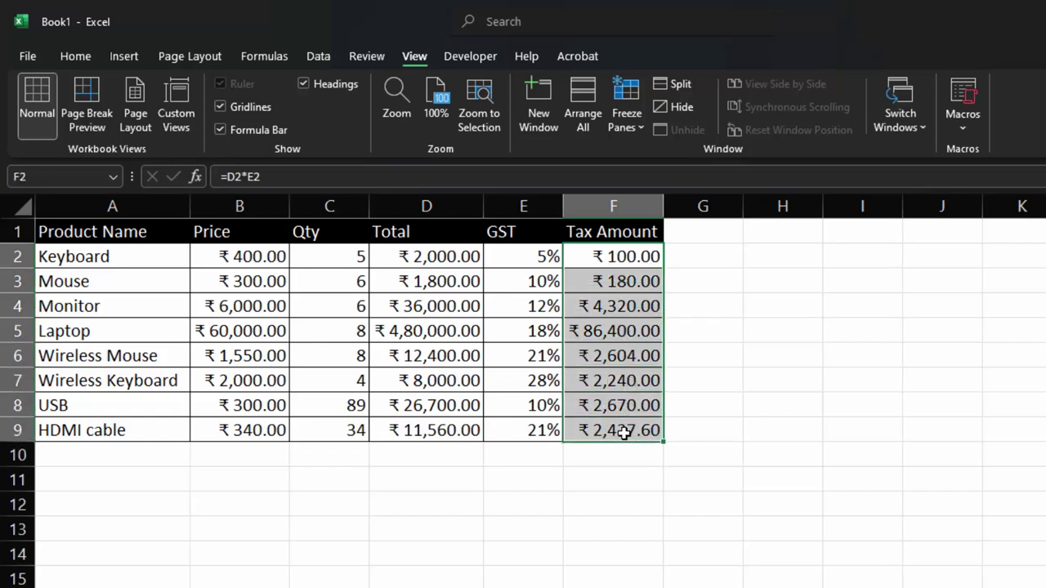
pyautogui.press('Delete')
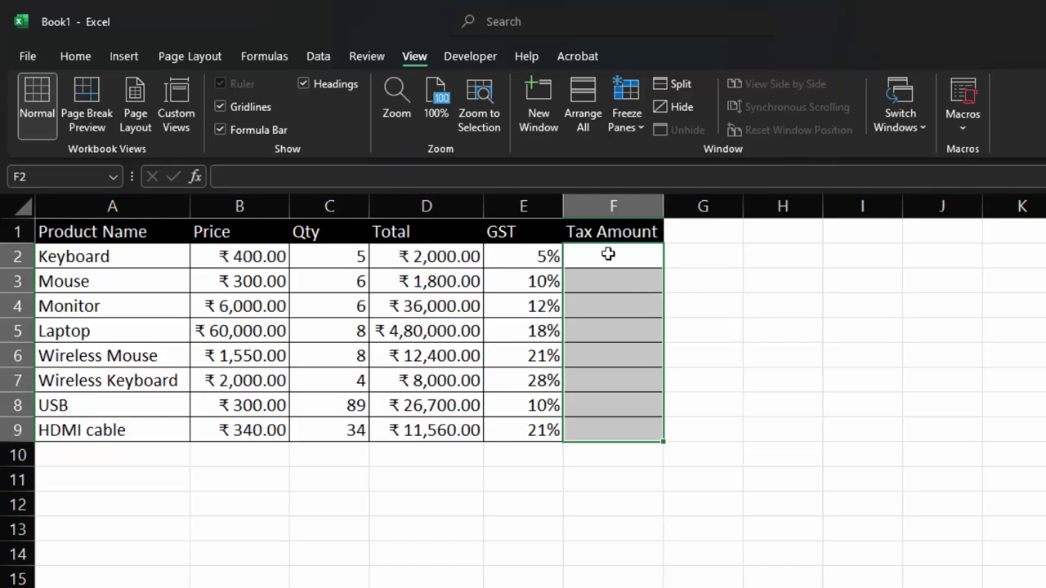
pyautogui.click(602, 261)
pyautogui.write('=')
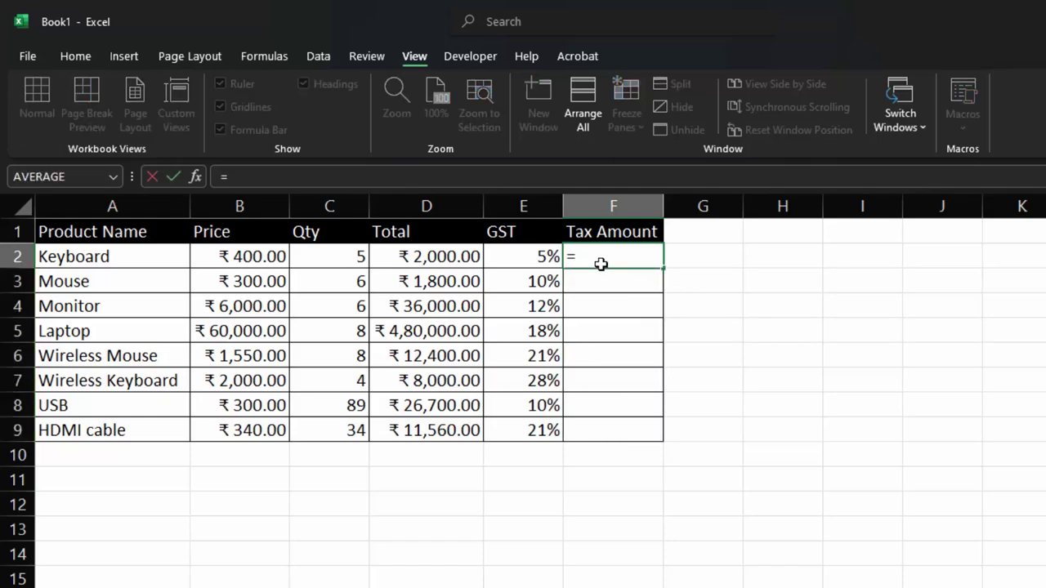
pyautogui.click(436, 258)
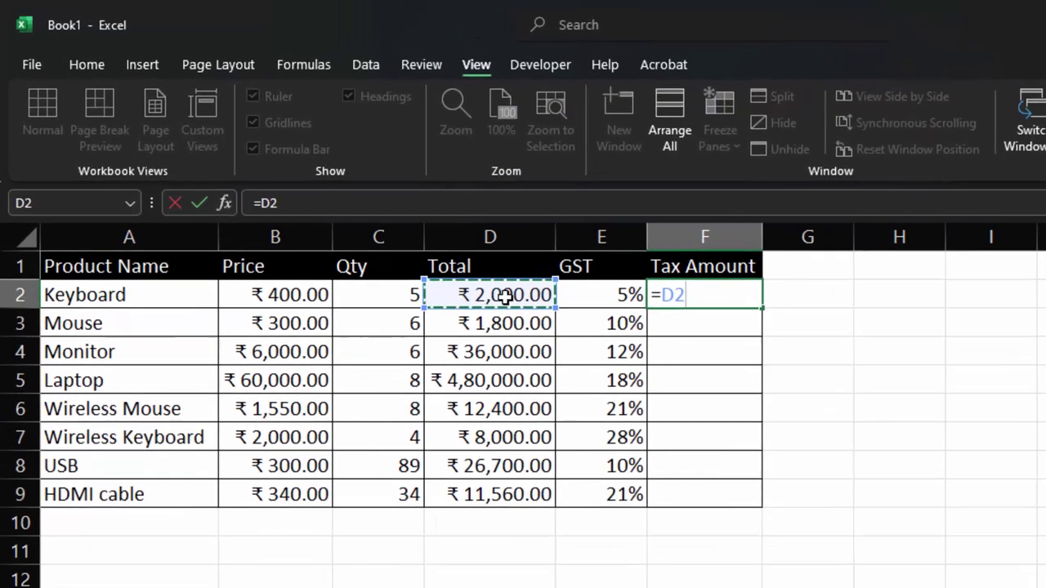
pyautogui.write('*')
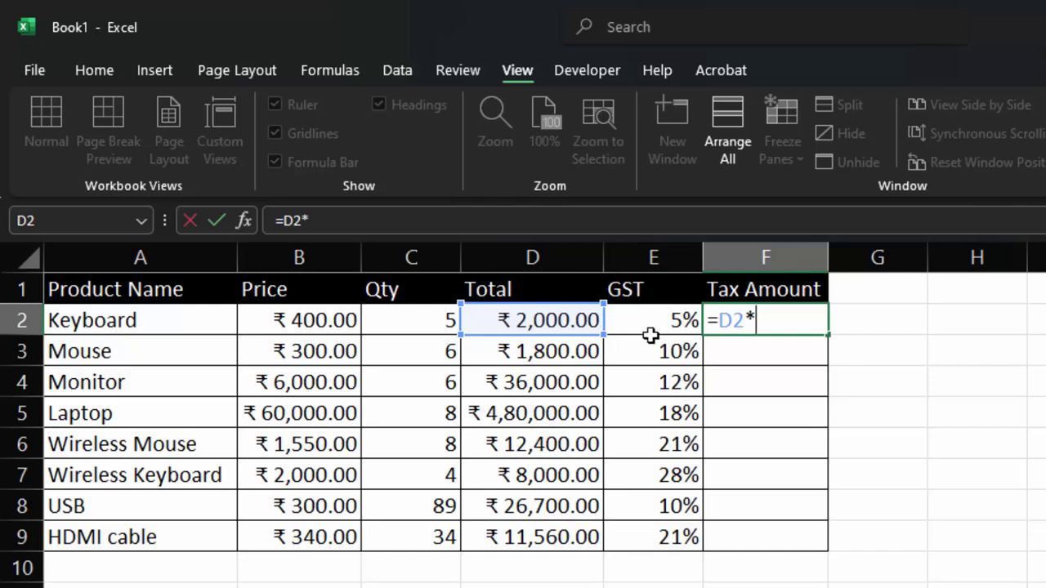
pyautogui.click(650, 326)
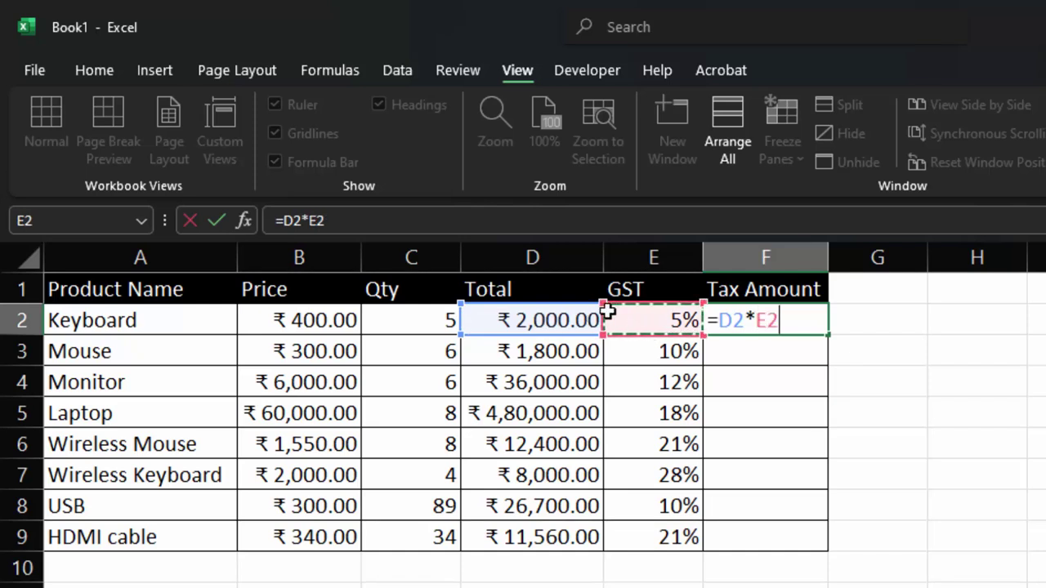
pyautogui.press('Return')
# Step: Fill the tax formula down through F9 and recheck the F2 and F3 formulas
pyautogui.click(747, 322)
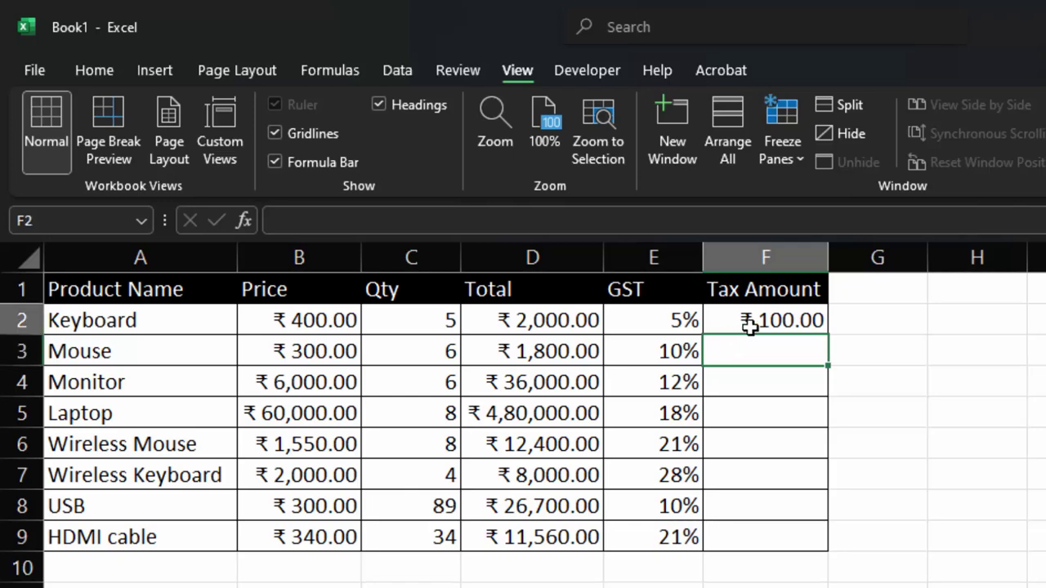
pyautogui.doubleClick(827, 334)
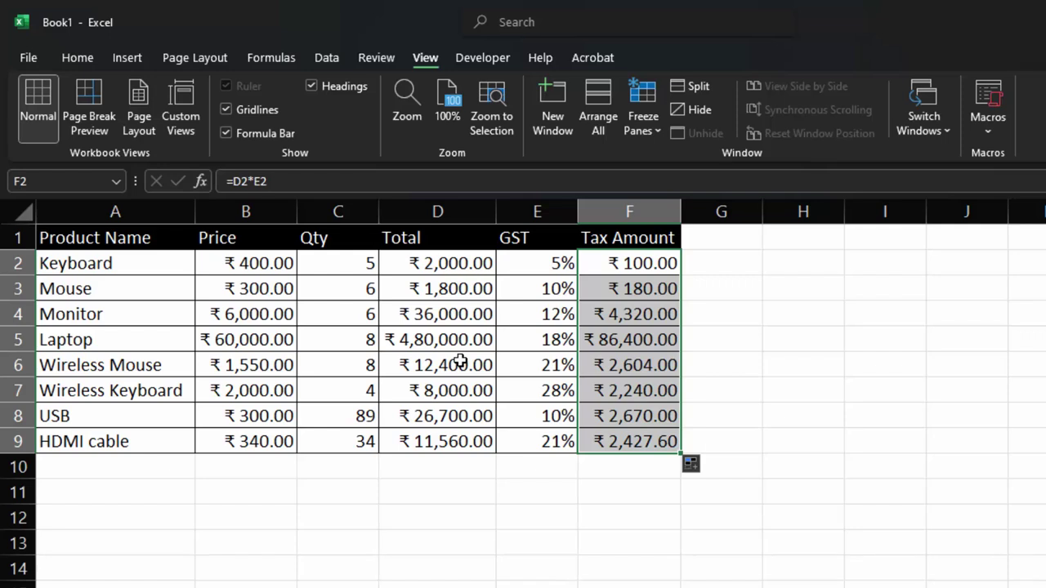
pyautogui.click(621, 269)
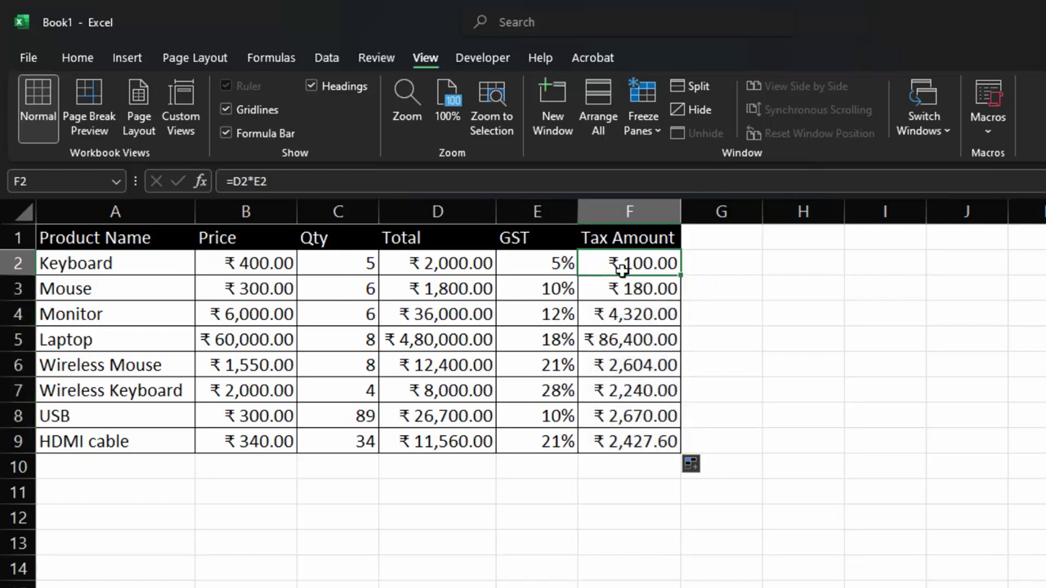
pyautogui.doubleClick(621, 270)
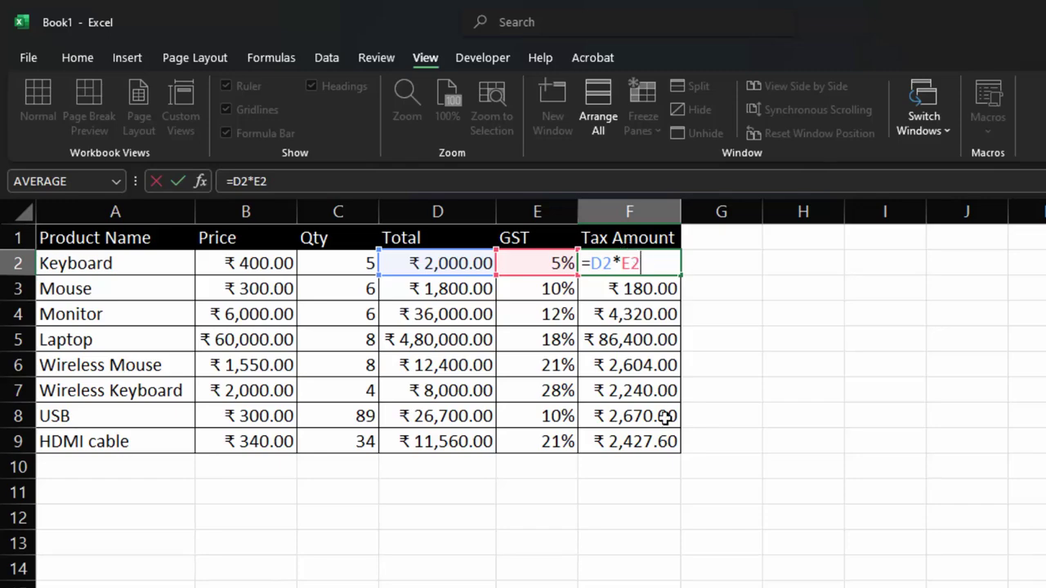
pyautogui.press('Return')
pyautogui.press('F2')
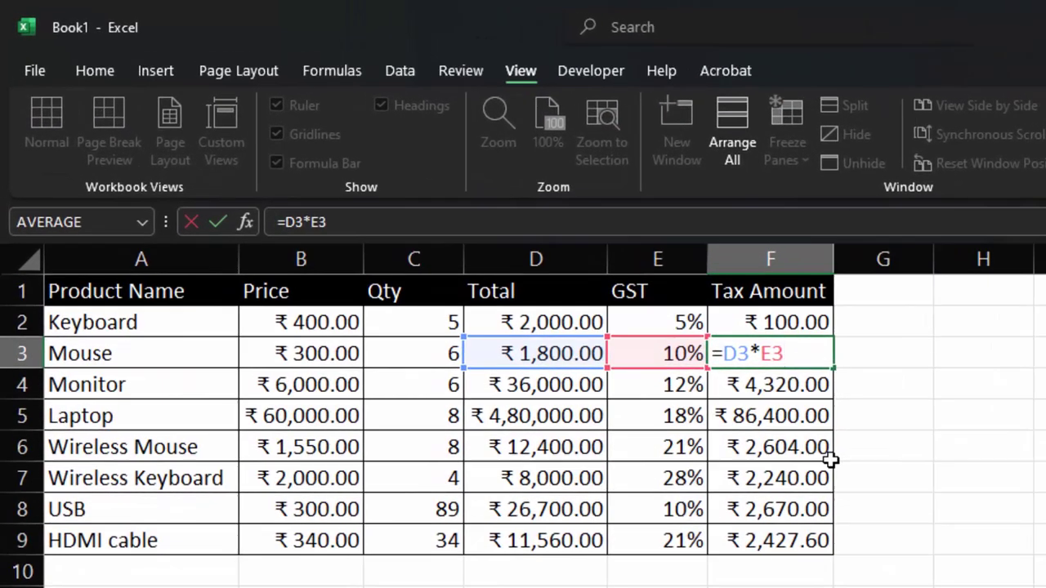
pyautogui.press('Return')
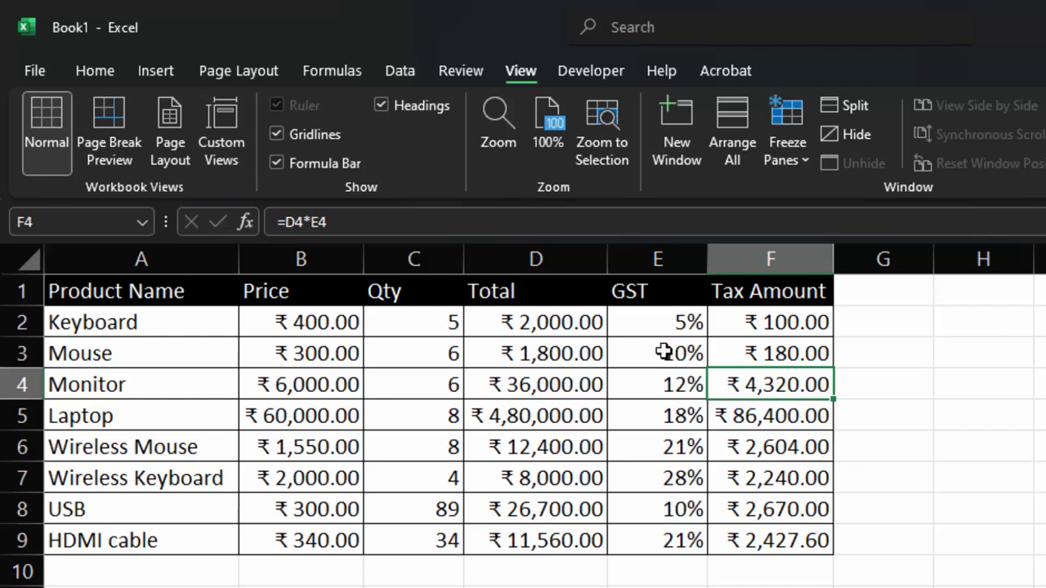
pyautogui.click(664, 326)
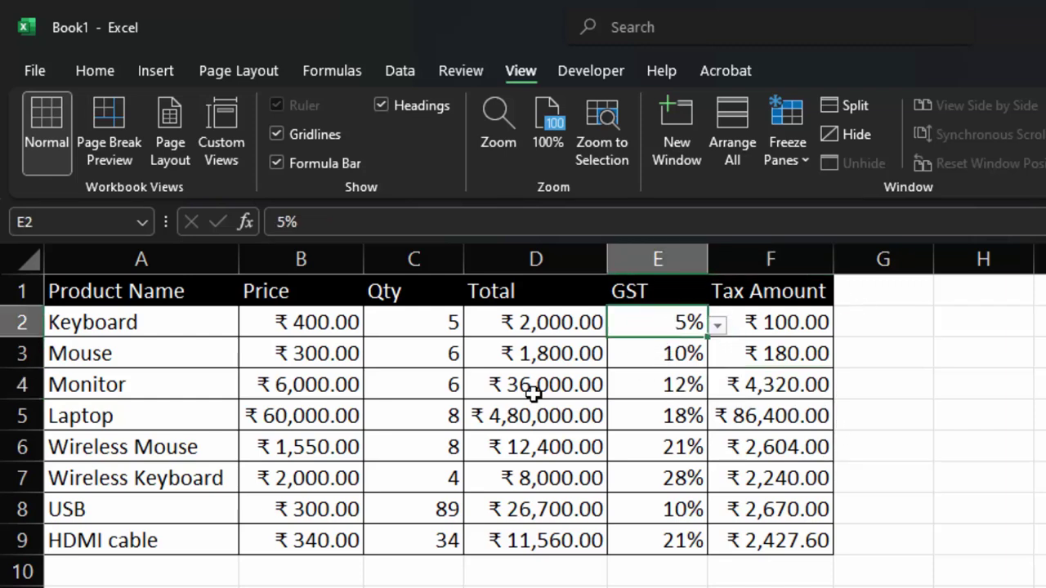
pyautogui.click(684, 347)
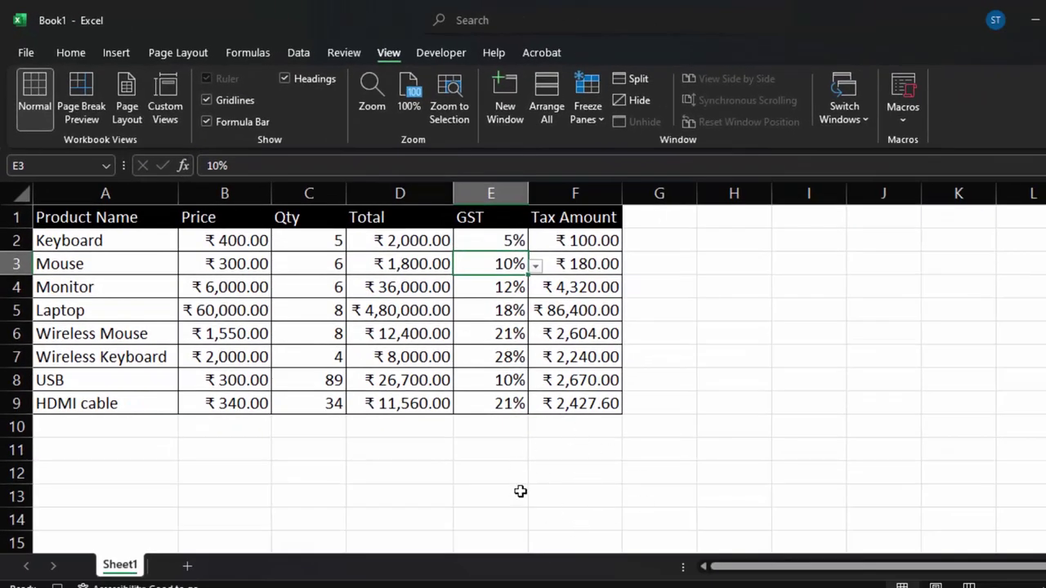
# Step: Stop the Macro2 recording from the View > Macros menu
pyautogui.click(903, 115)
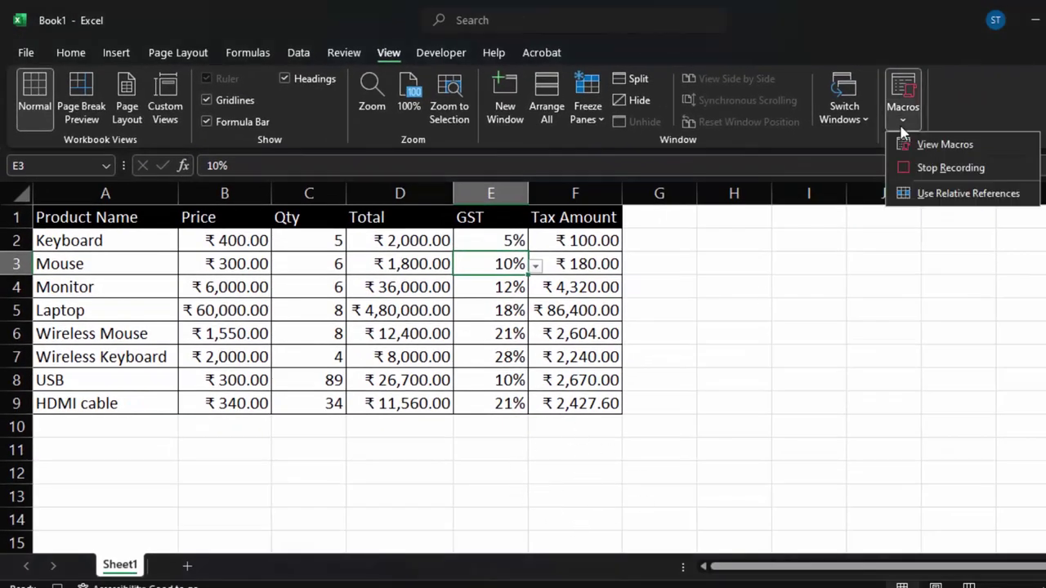
pyautogui.click(920, 171)
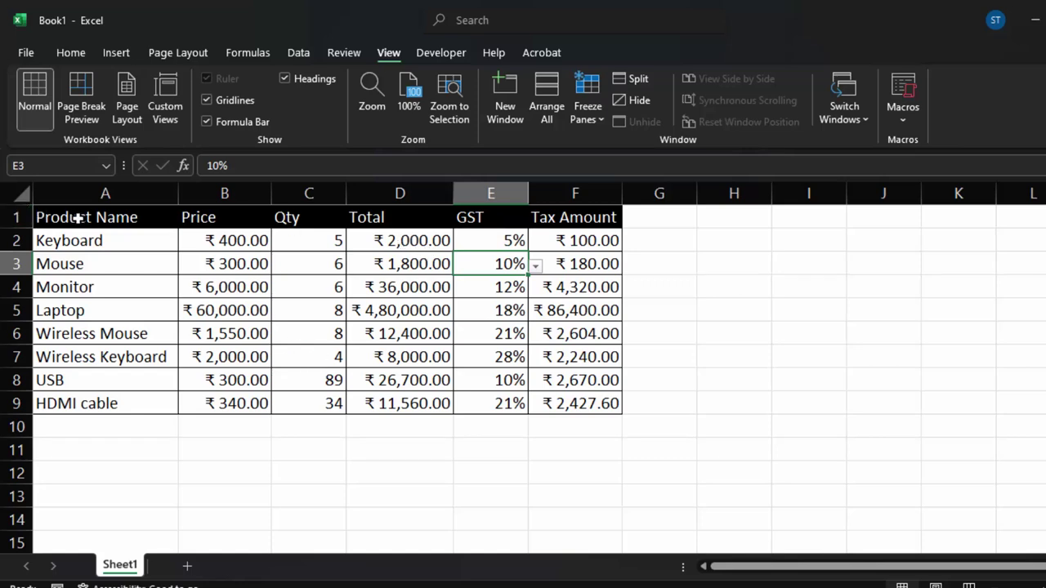
# Step: Copy the Product Name, Price and Qty data A1:C9 into a new Sheet2
pyautogui.moveTo(77, 217)
pyautogui.mouseDown()
pyautogui.moveTo(381, 298)
pyautogui.moveTo(450, 368)
pyautogui.moveTo(312, 393)
pyautogui.mouseUp()
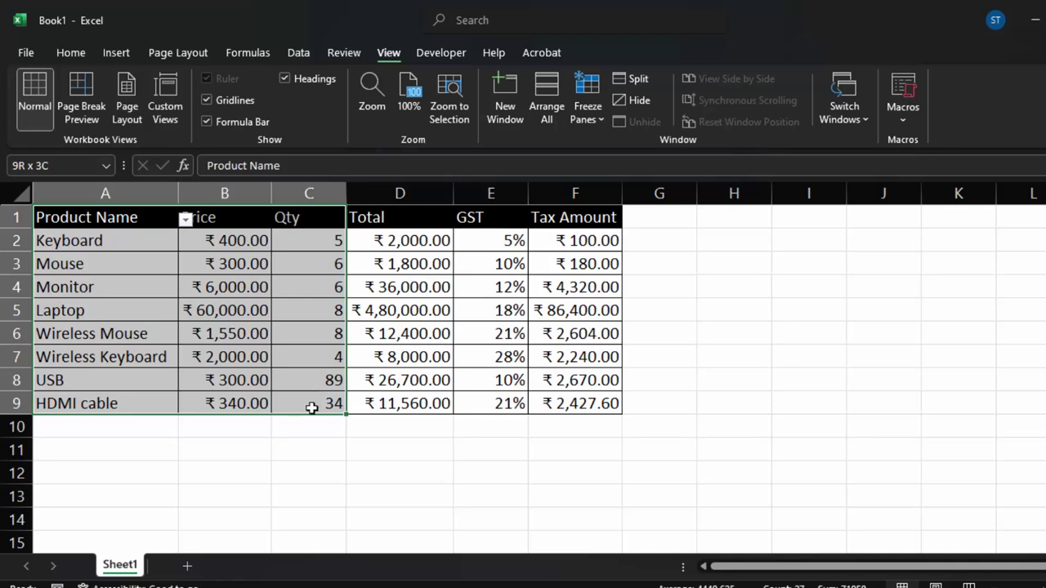
pyautogui.rightClick(188, 253)
pyautogui.click(215, 137)
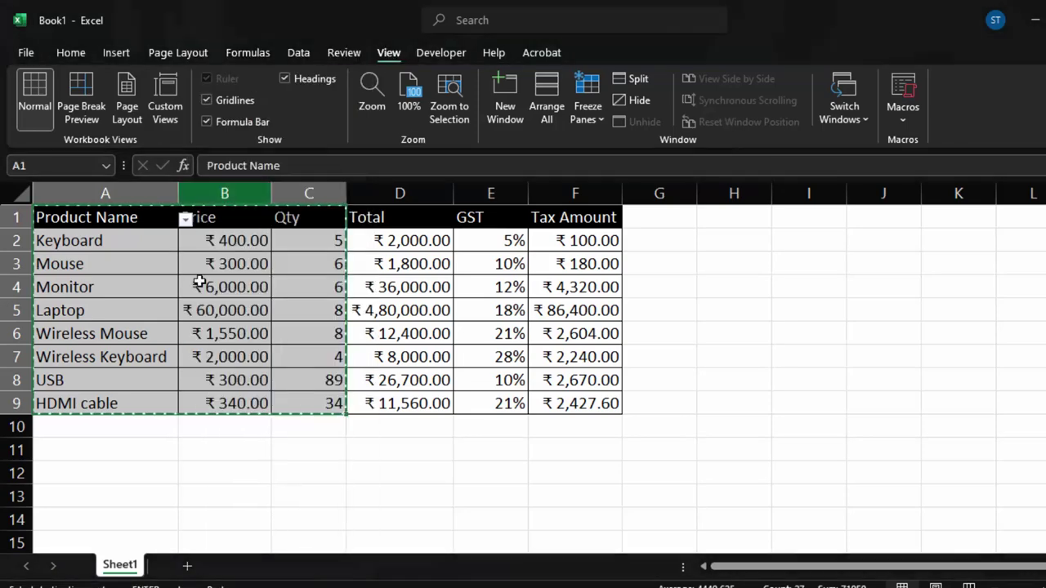
pyautogui.click(187, 566)
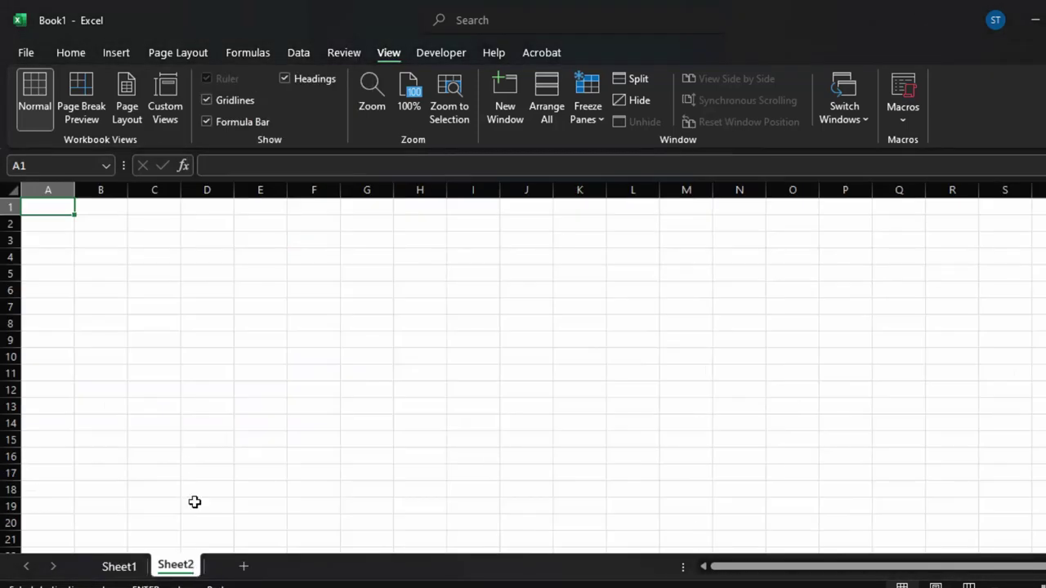
pyautogui.hotkey('ctrl', 'v')
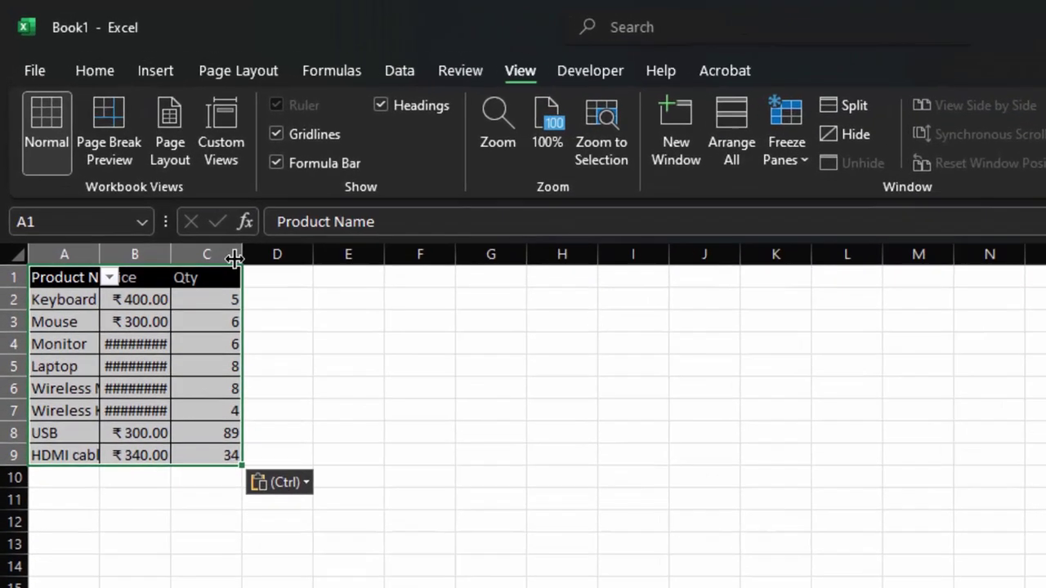
# Step: Widen columns A, B and C so all names and prices show fully
pyautogui.moveTo(180, 189); pyautogui.dragTo(227, 275)
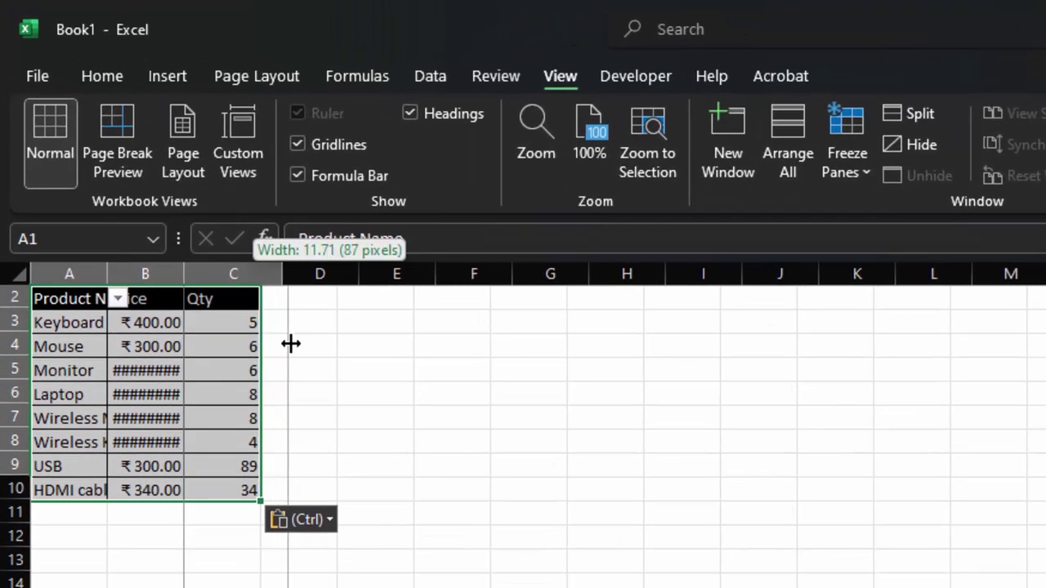
pyautogui.moveTo(329, 398); pyautogui.dragTo(329, 398)
pyautogui.moveTo(183, 276); pyautogui.dragTo(258, 379)
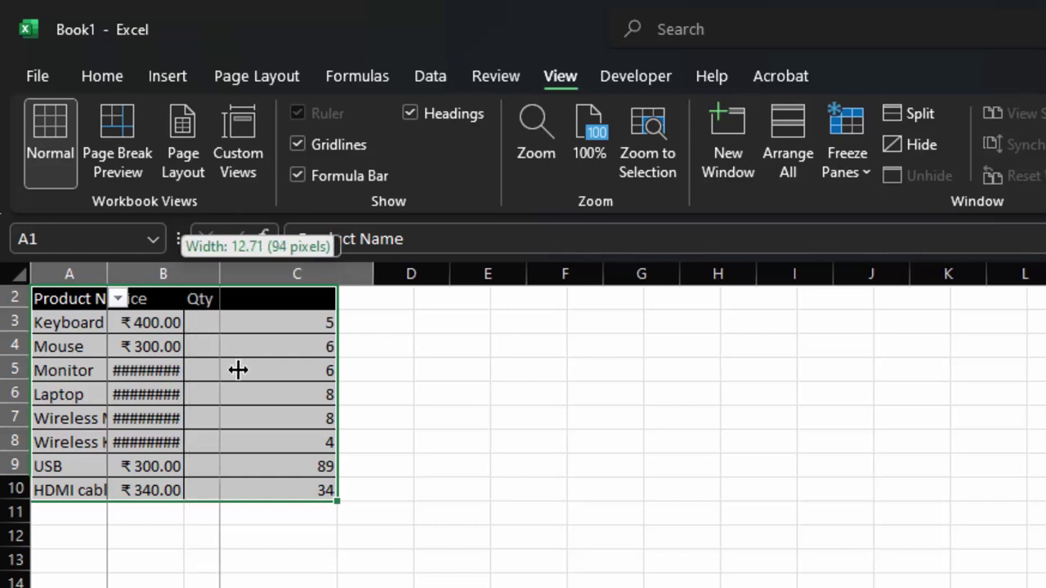
pyautogui.moveTo(107, 274); pyautogui.dragTo(146, 324)
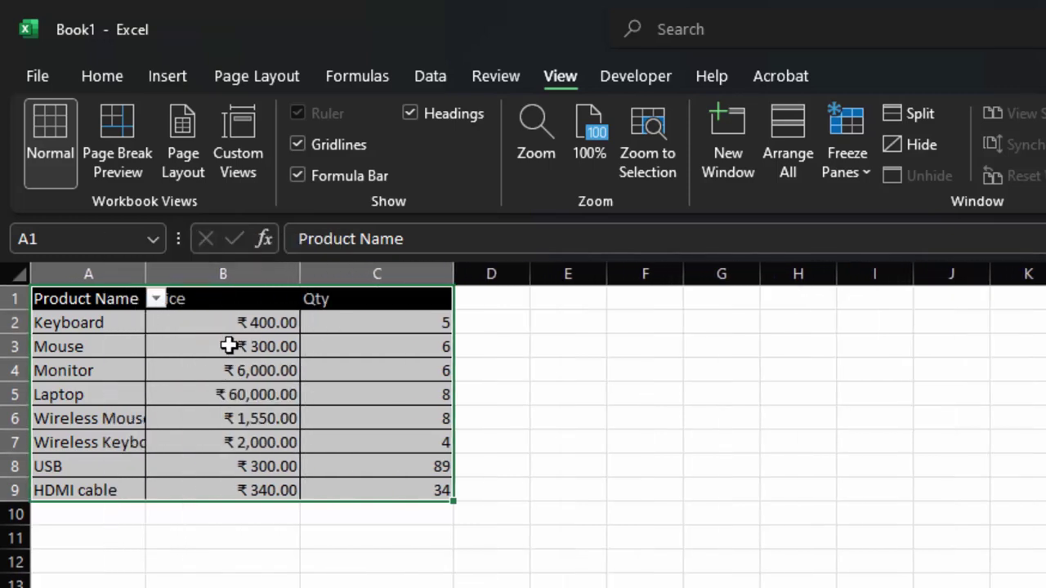
# Step: Change the Keyboard quantity to 7 and the Monitor quantity to 10
pyautogui.click(409, 328)
pyautogui.press('BackSpace')
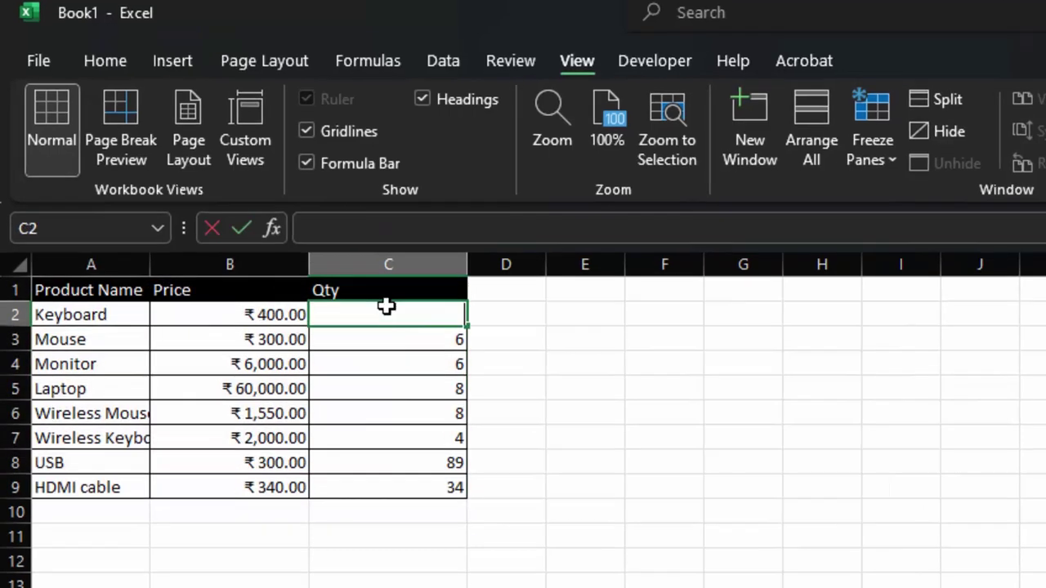
pyautogui.write('7')
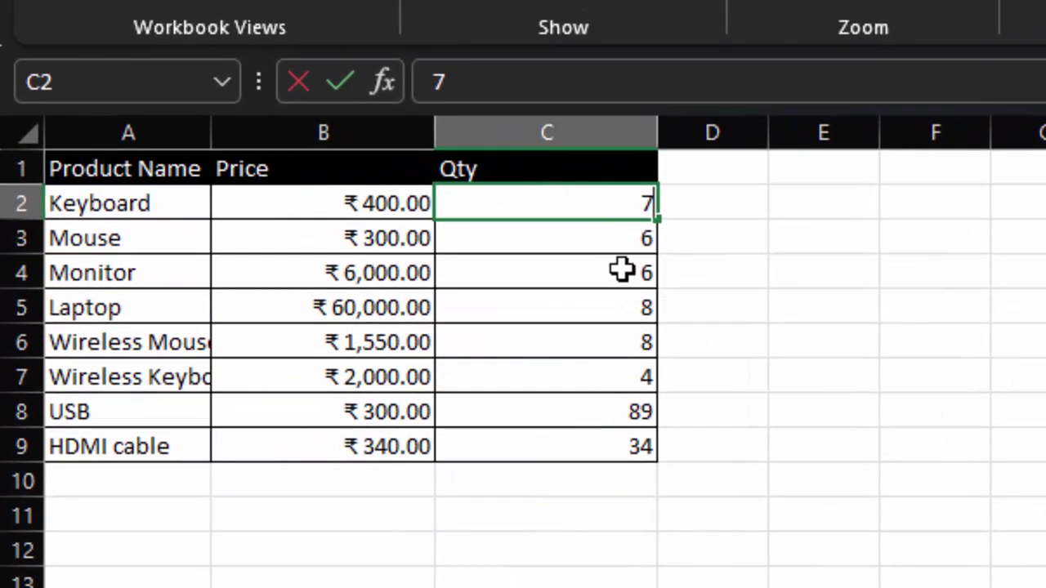
pyautogui.click(608, 258)
pyautogui.press('BackSpace')
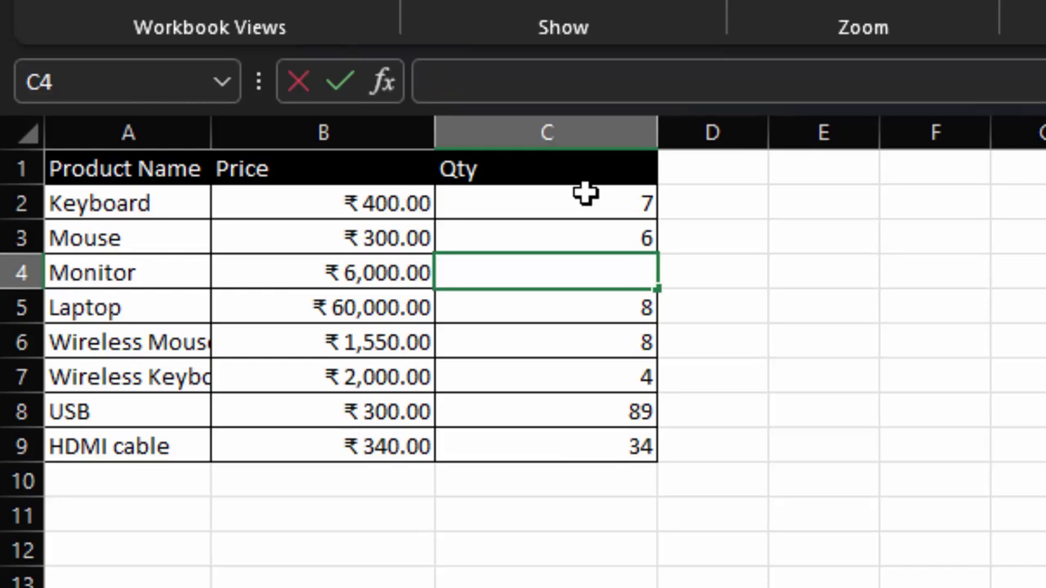
pyautogui.write('10')
pyautogui.press('Return')
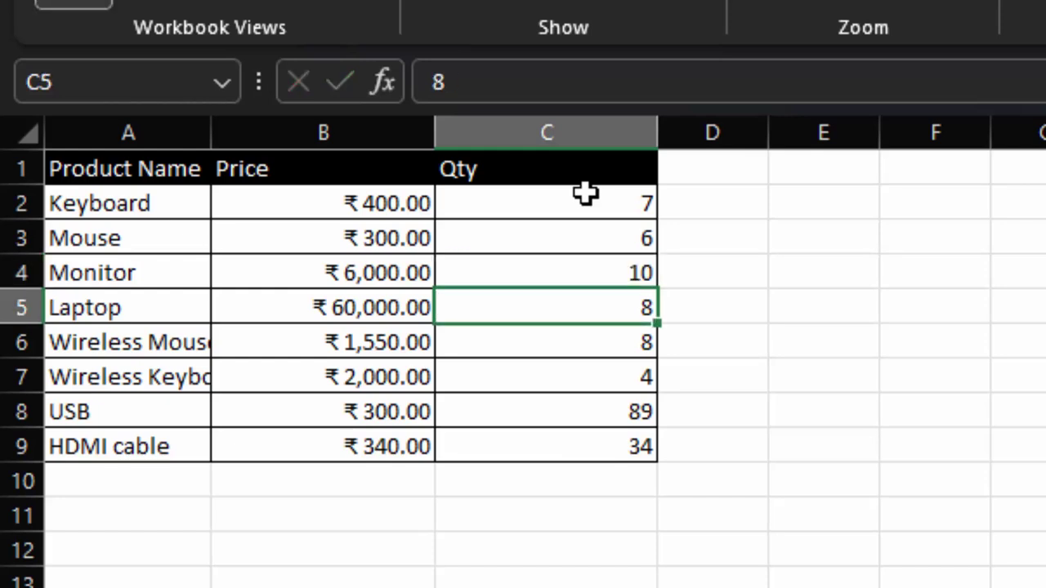
# Step: Add the headings Total in D1 and Tax Amount in E1
pyautogui.click(691, 167)
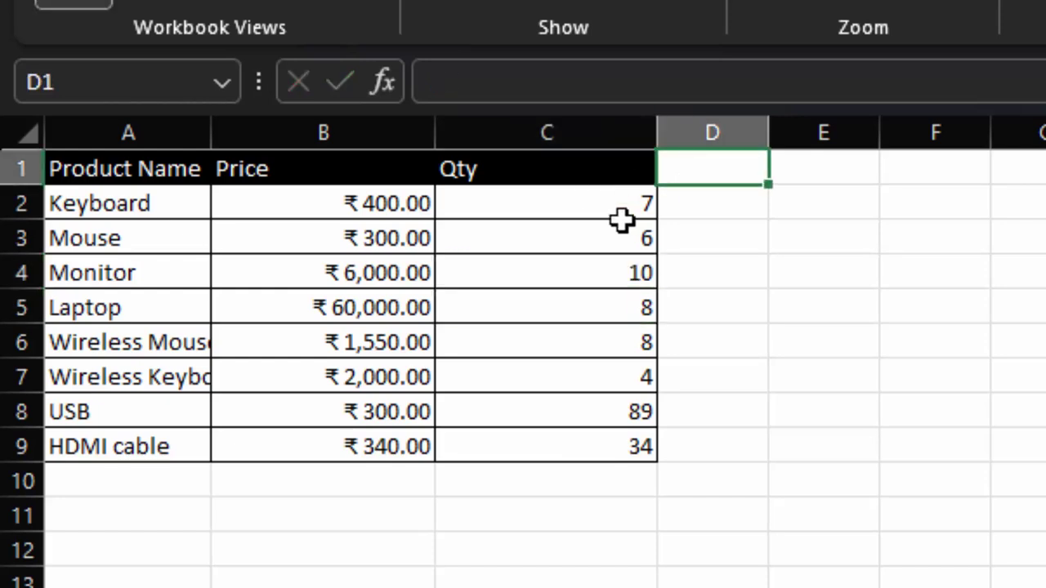
pyautogui.write('Tot')
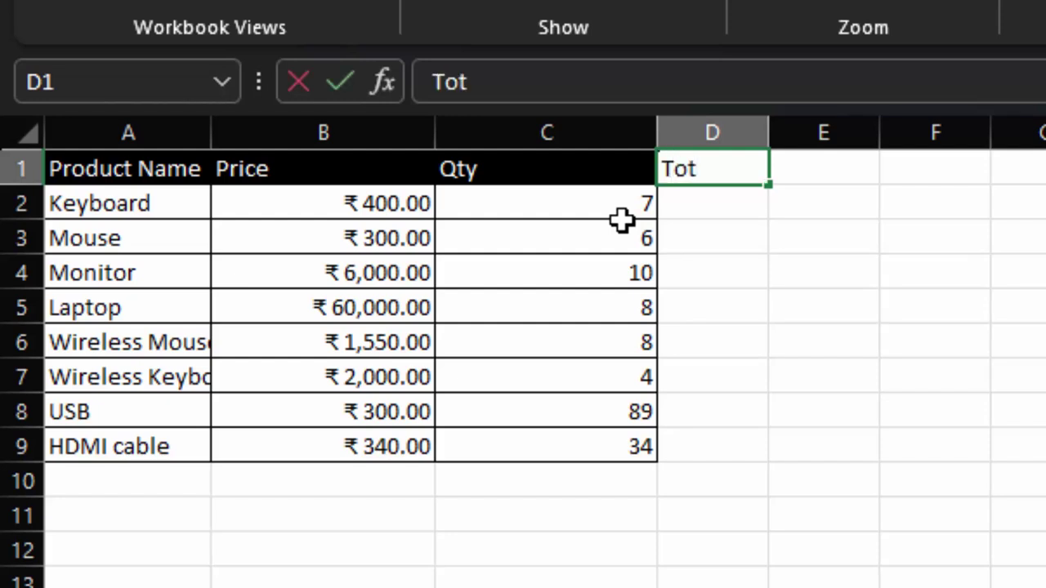
pyautogui.write('al')
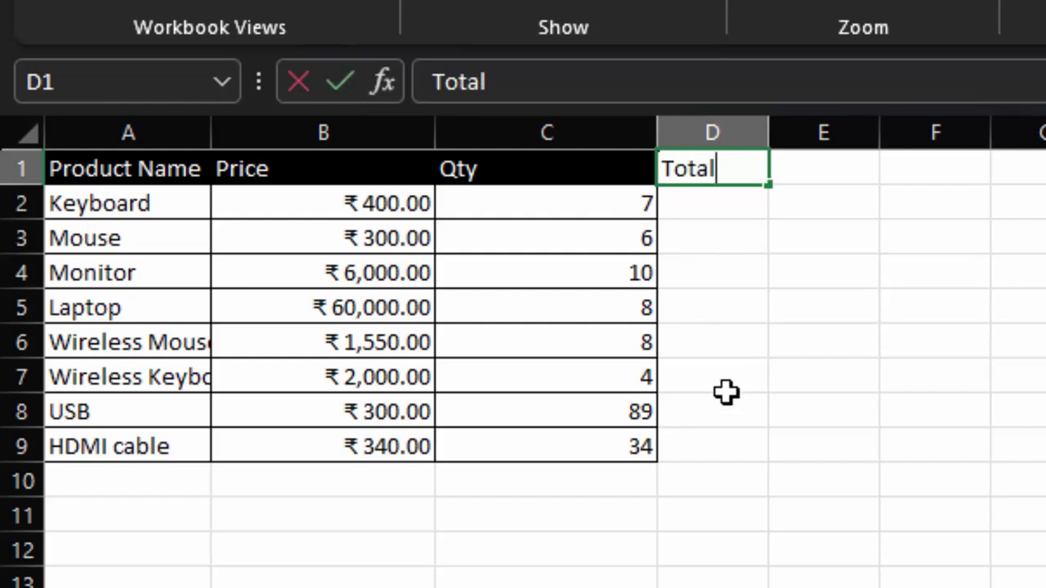
pyautogui.click(727, 389)
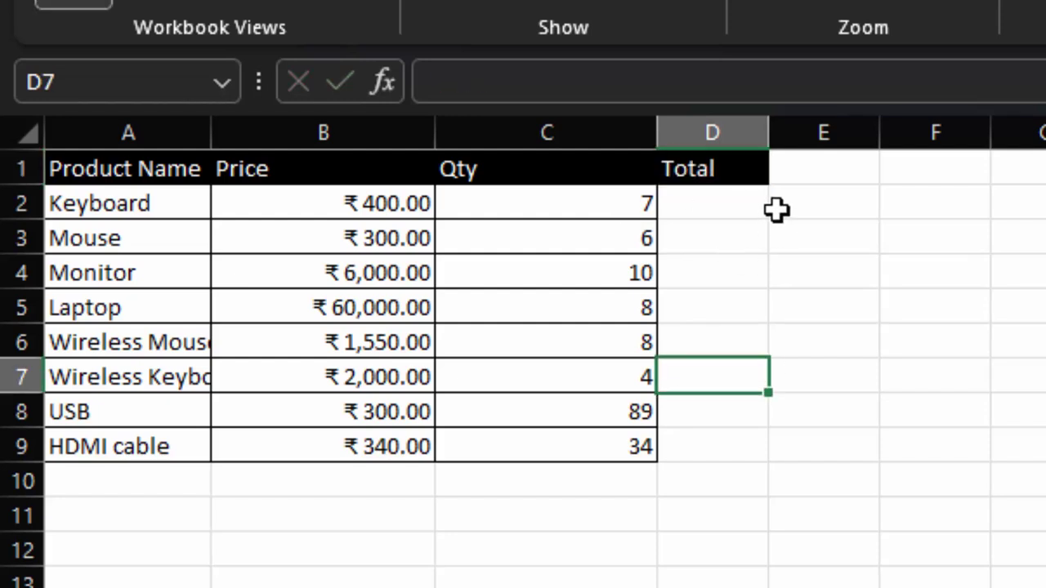
pyautogui.click(807, 176)
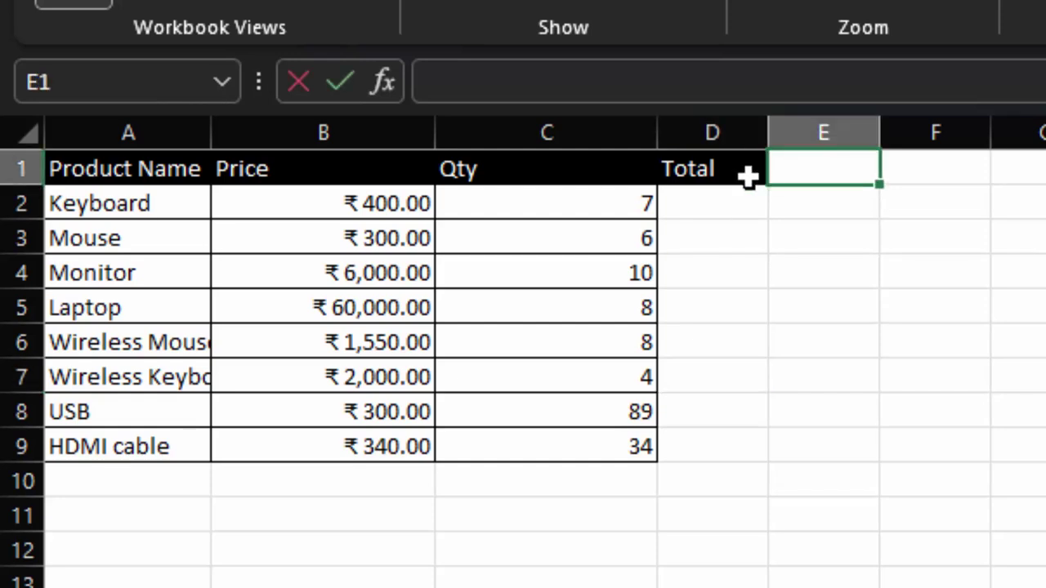
pyautogui.write('Tax')
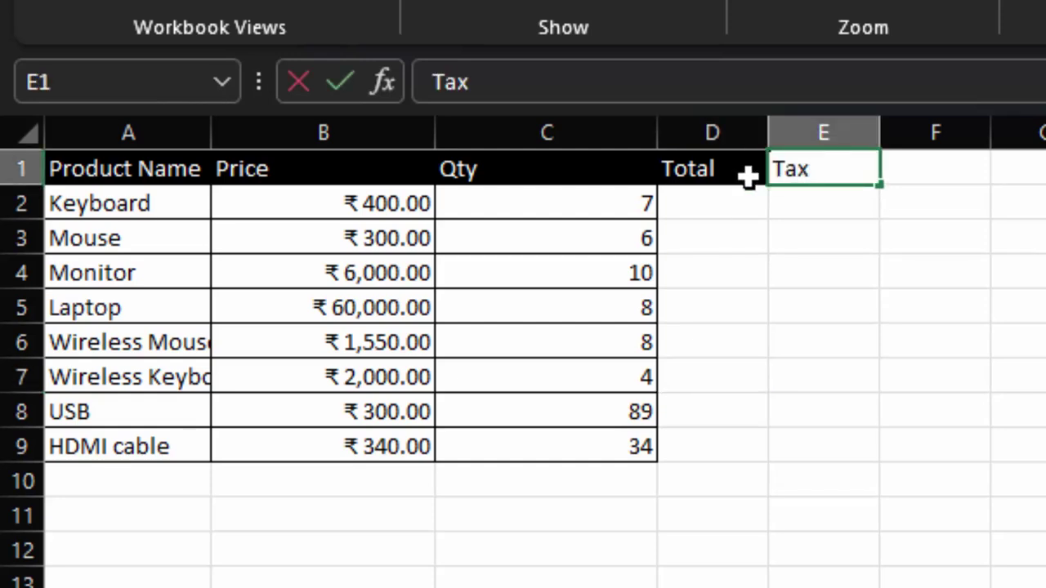
pyautogui.write(' Amoun')
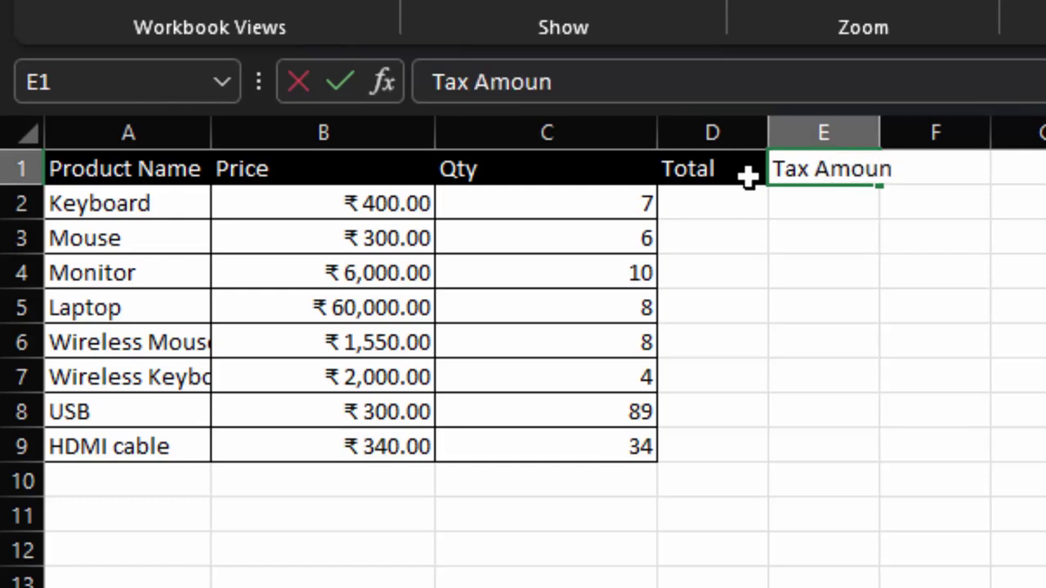
pyautogui.write('t')
pyautogui.click(1036, 347)
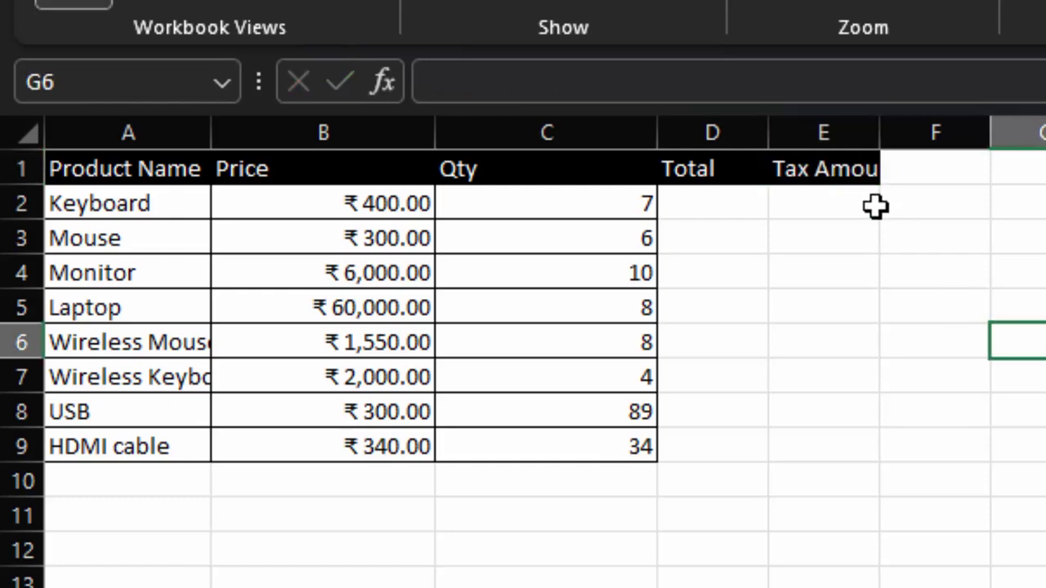
pyautogui.click(912, 171)
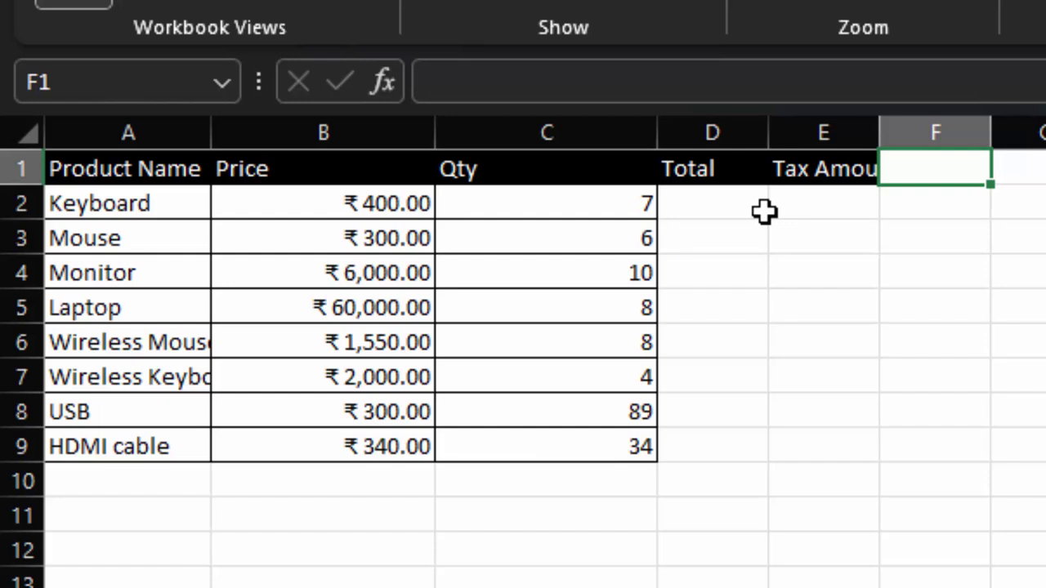
# Step: Insert a blank column before Tax Amount and head it Tax in E1
pyautogui.rightClick(822, 135)
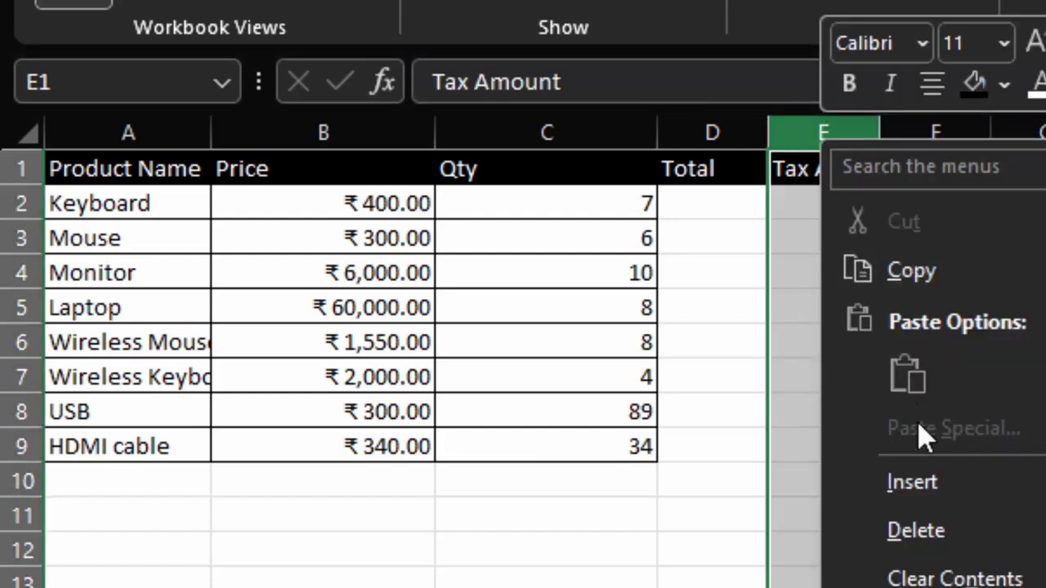
pyautogui.click(930, 495)
pyautogui.click(818, 169)
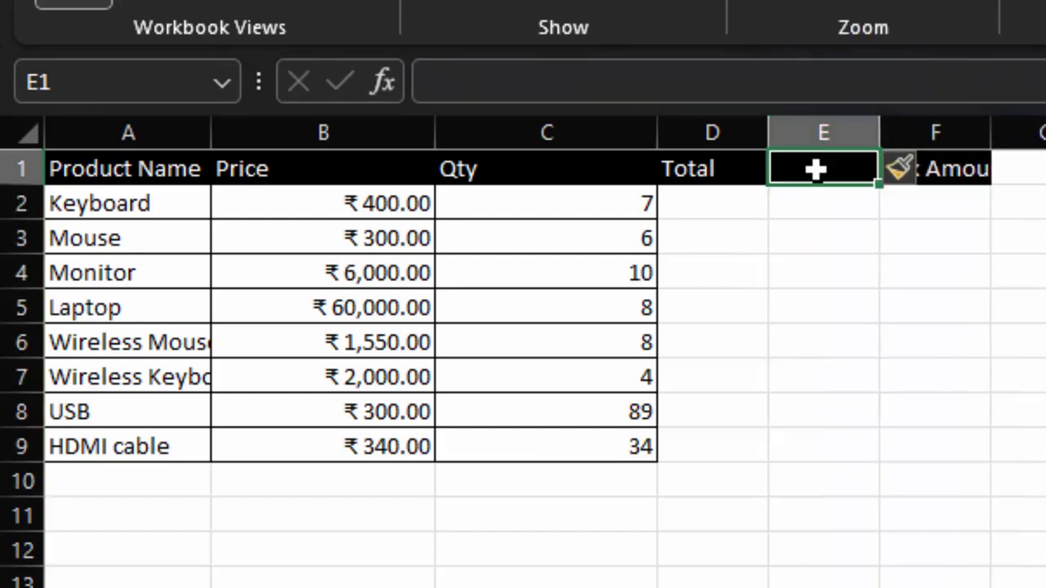
pyautogui.write('Tax')
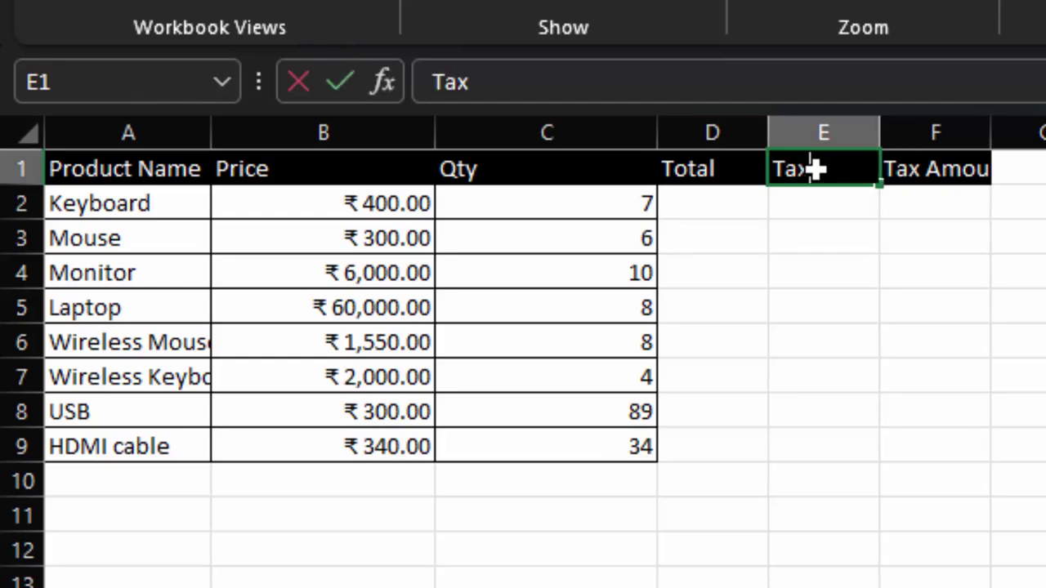
pyautogui.click(868, 351)
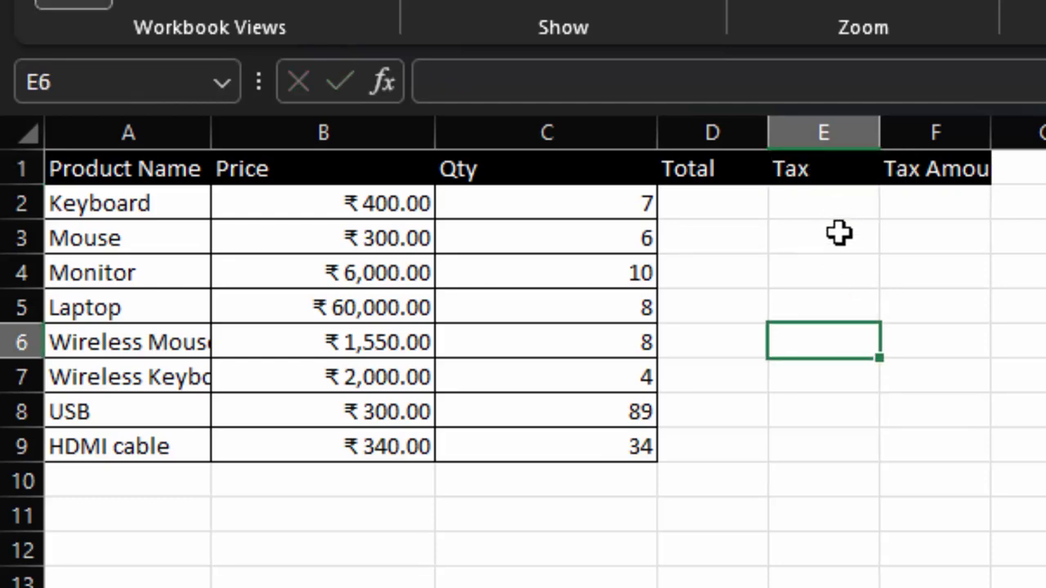
# Step: Give E2:E9 a Data Validation list of 5%,10%,12%,18%,21%,28%
pyautogui.moveTo(824, 205); pyautogui.dragTo(846, 447)
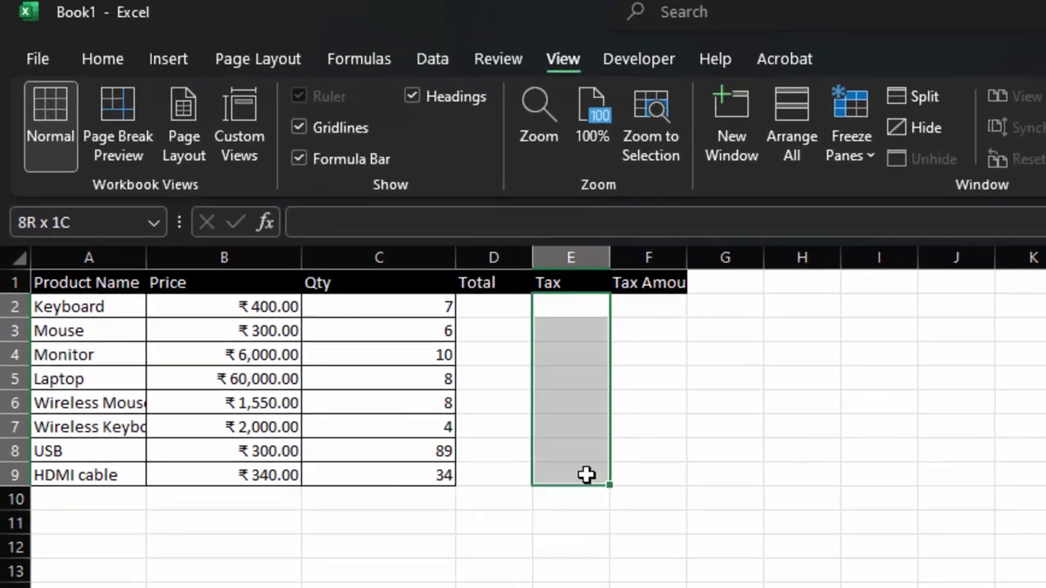
pyautogui.moveTo(586, 475); pyautogui.dragTo(586, 474)
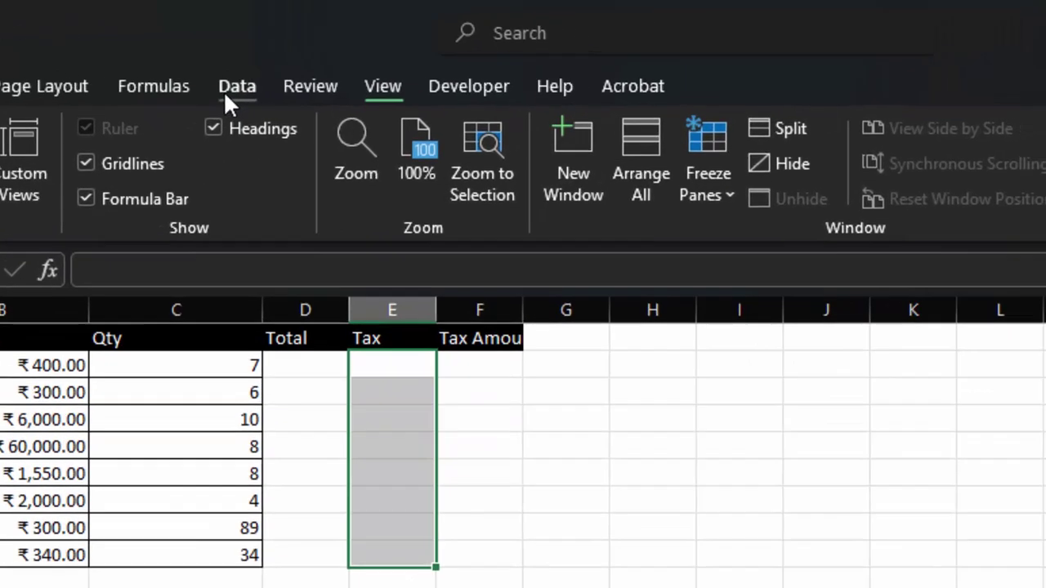
pyautogui.click(419, 74)
pyautogui.click(784, 266)
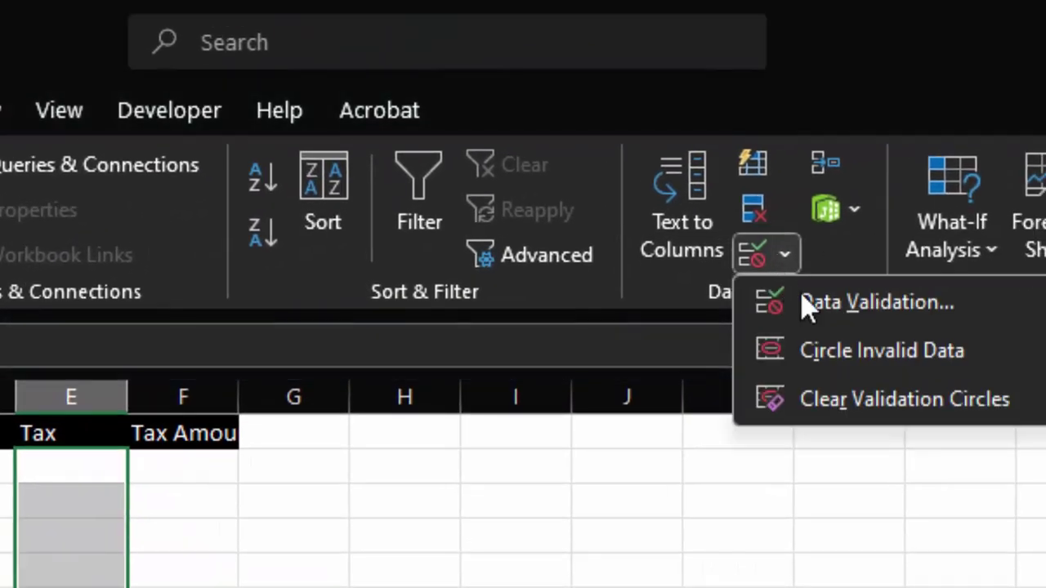
pyautogui.click(814, 311)
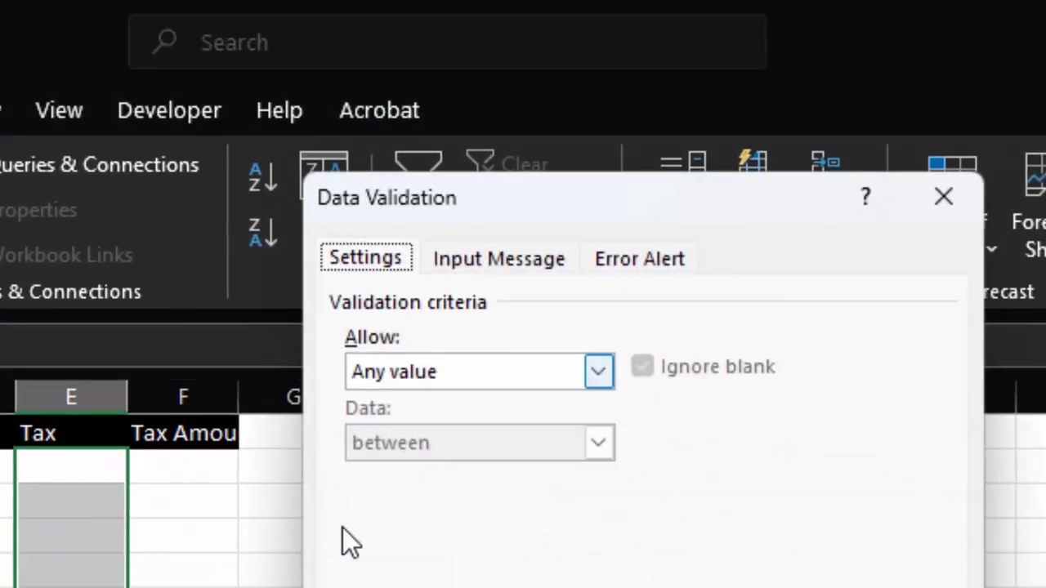
pyautogui.click(599, 372)
pyautogui.click(486, 477)
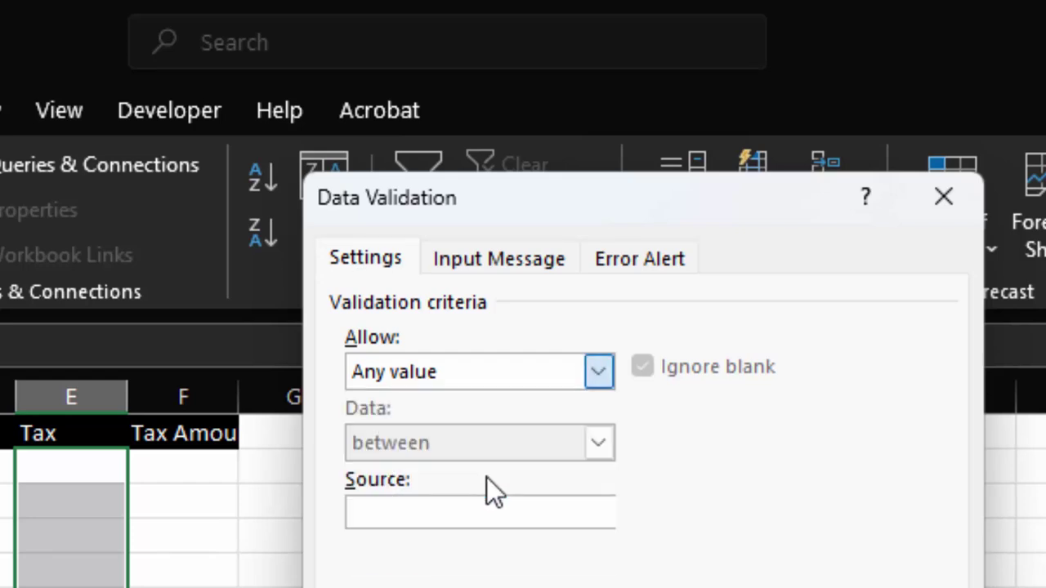
pyautogui.click(474, 507)
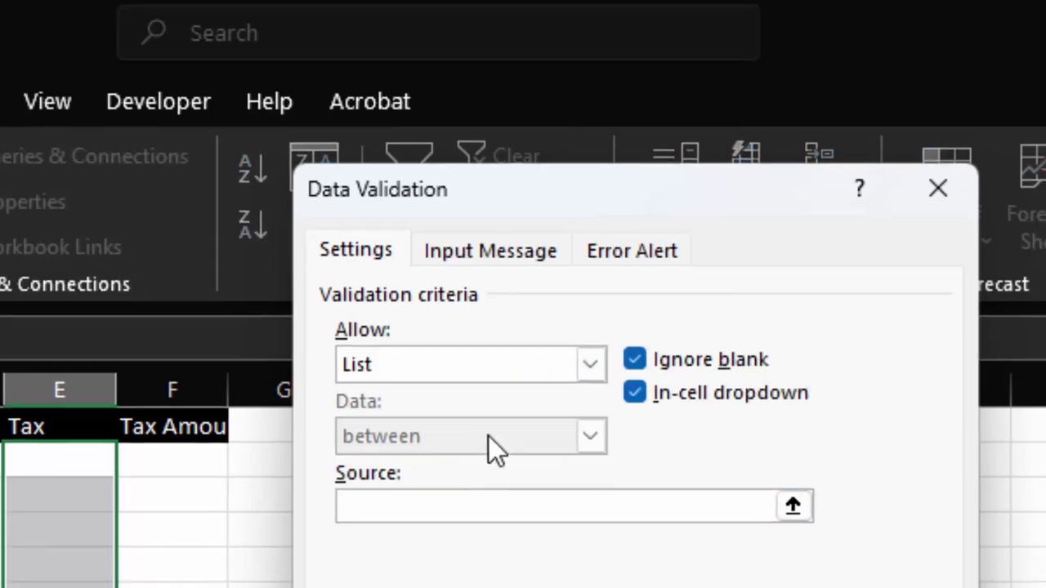
pyautogui.write('5%')
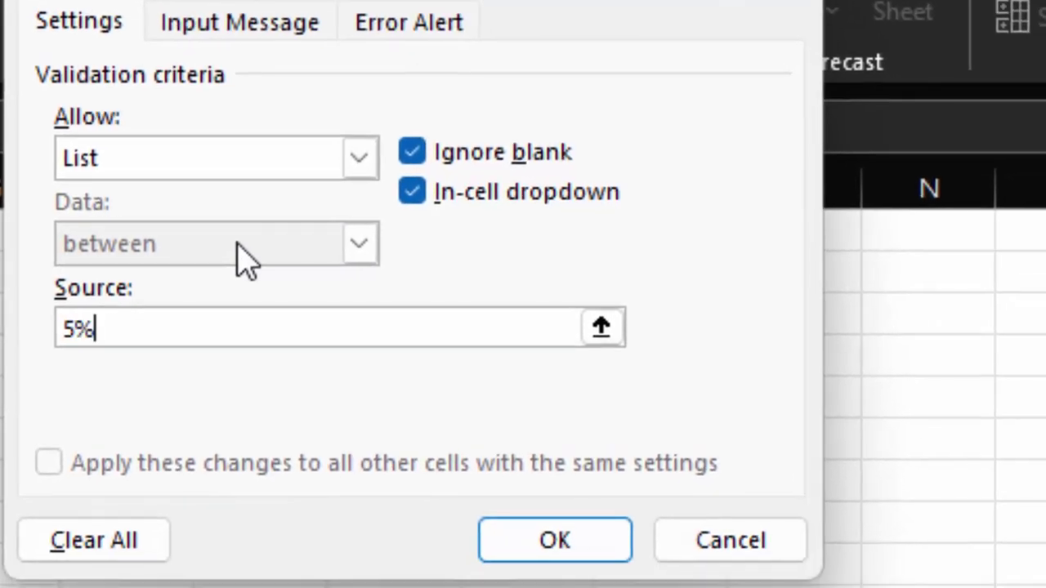
pyautogui.write(',10')
pyautogui.write('%,')
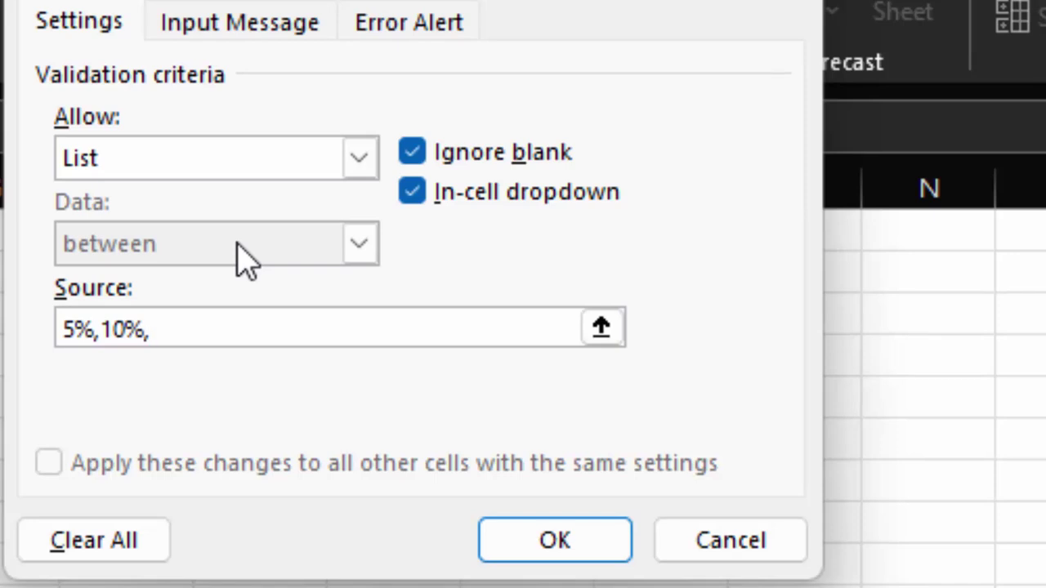
pyautogui.write('12%,1')
pyautogui.write('8')
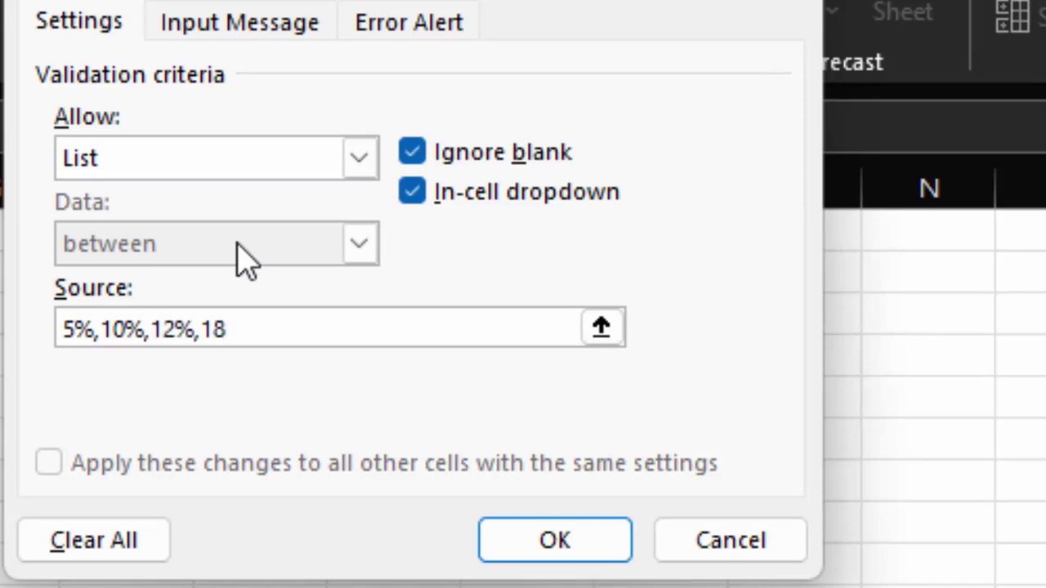
pyautogui.write('%,')
pyautogui.write('21%,28')
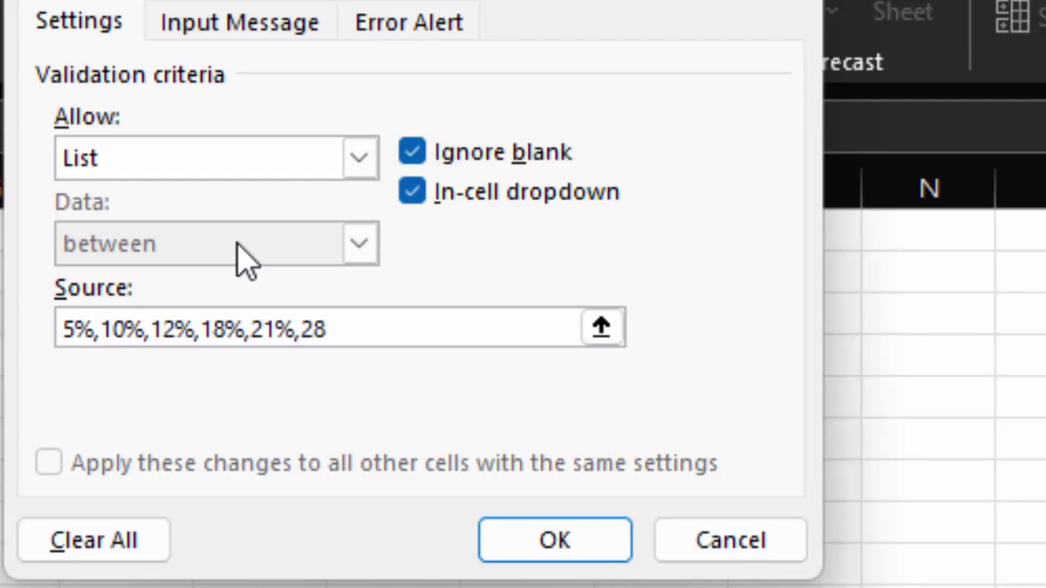
pyautogui.write('%')
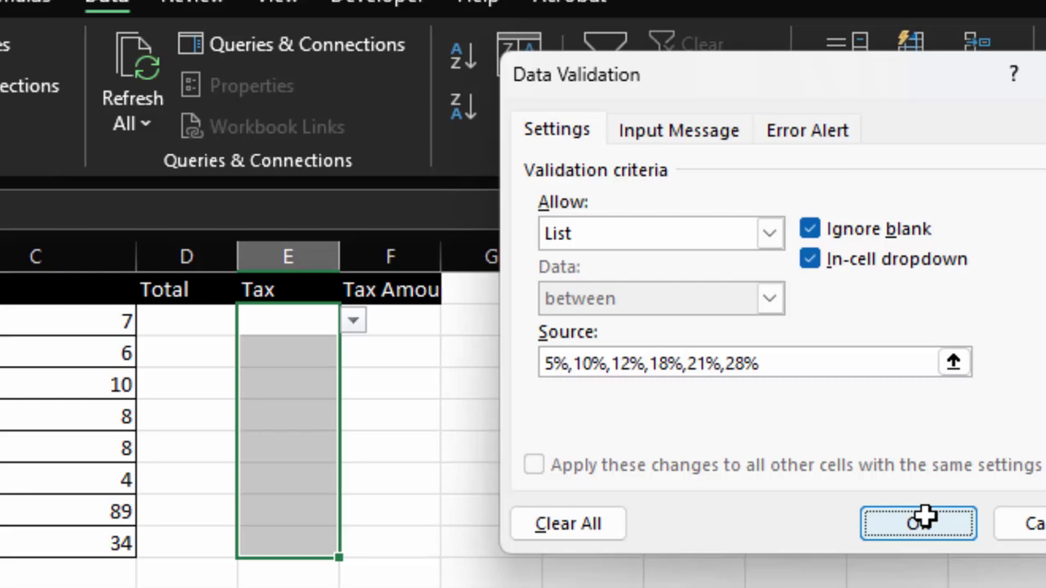
pyautogui.click(555, 540)
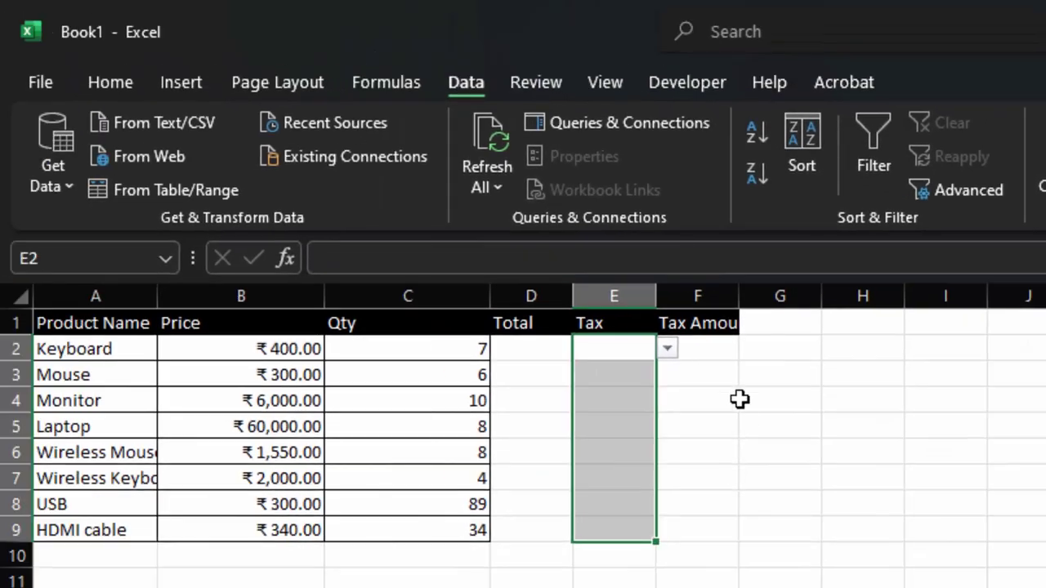
# Step: Pick tax rates 5%, 10%, 12% and 18% for E2 through E5 from the dropdowns
pyautogui.click(668, 350)
pyautogui.click(623, 372)
pyautogui.click(630, 394)
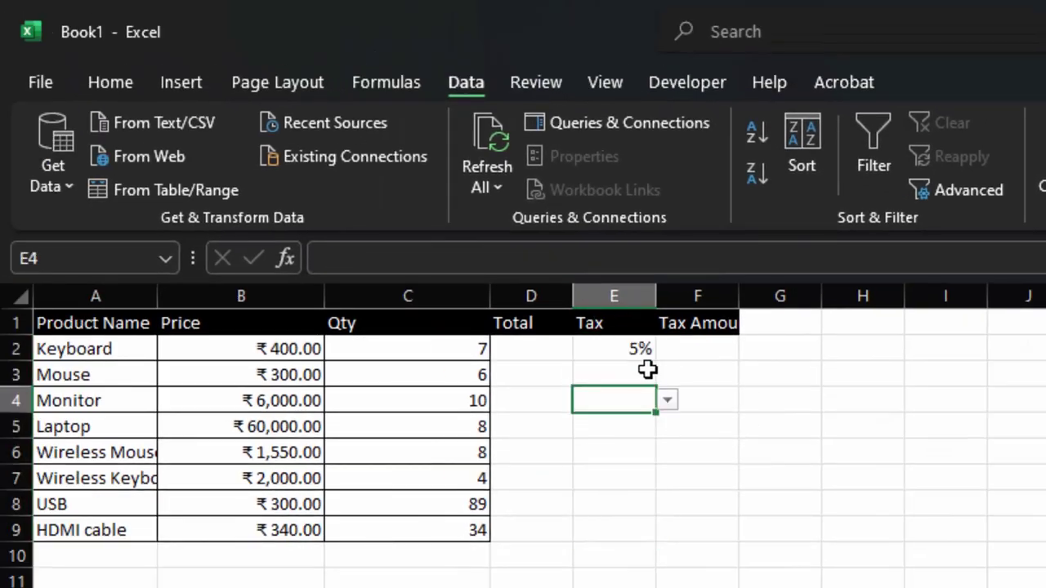
pyautogui.moveTo(616, 334); pyautogui.dragTo(621, 347)
pyautogui.press('Return')
pyautogui.click(635, 376)
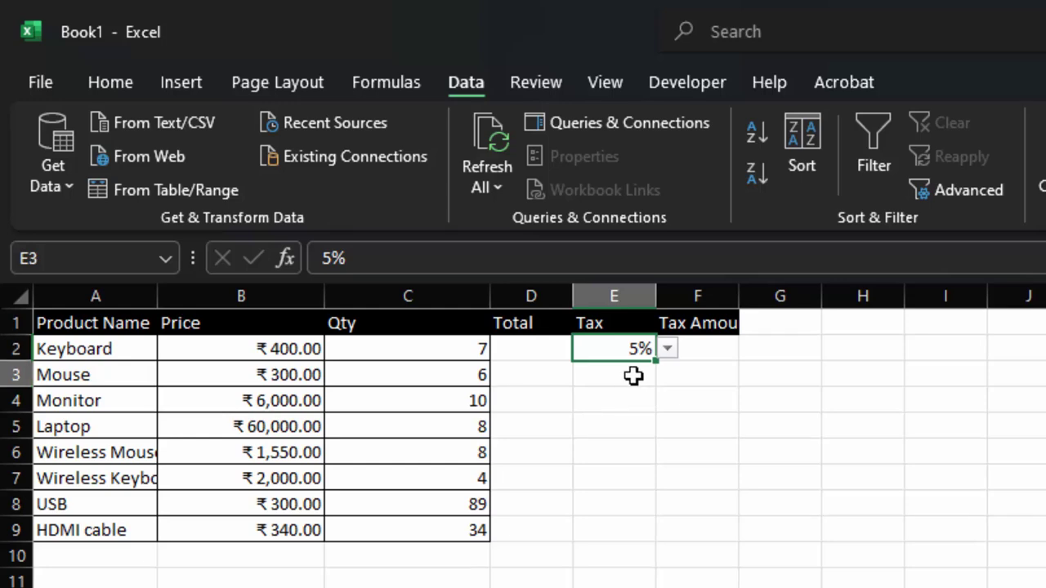
pyautogui.click(667, 374)
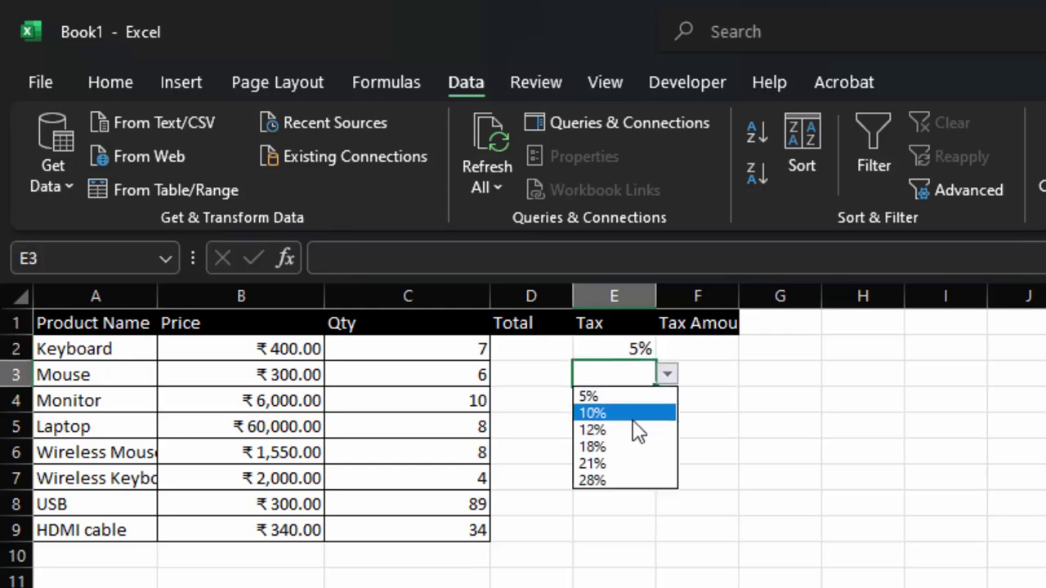
pyautogui.click(621, 413)
pyautogui.click(630, 416)
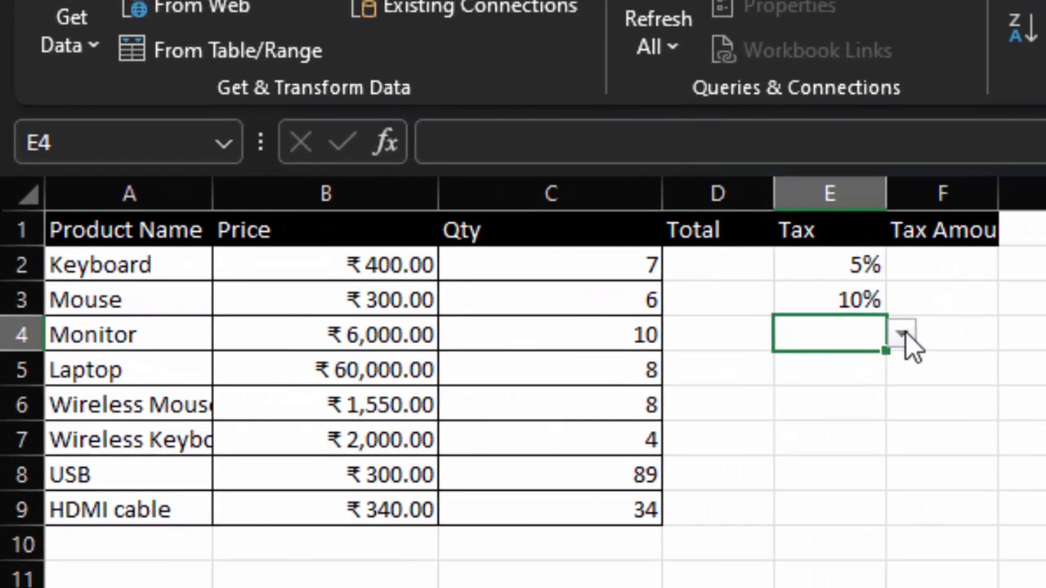
pyautogui.click(903, 332)
pyautogui.click(858, 409)
pyautogui.click(782, 369)
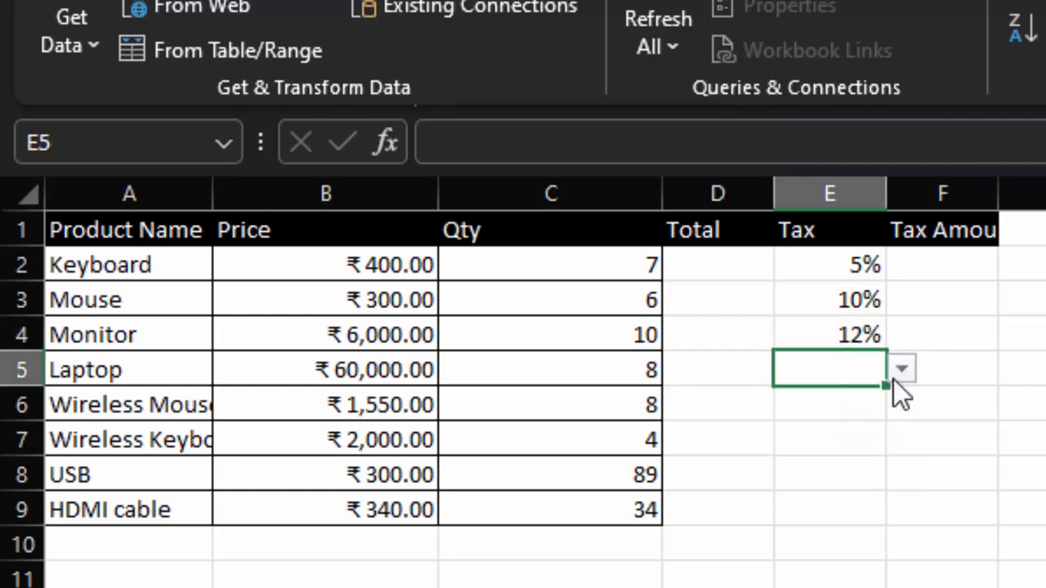
pyautogui.click(893, 377)
pyautogui.click(866, 467)
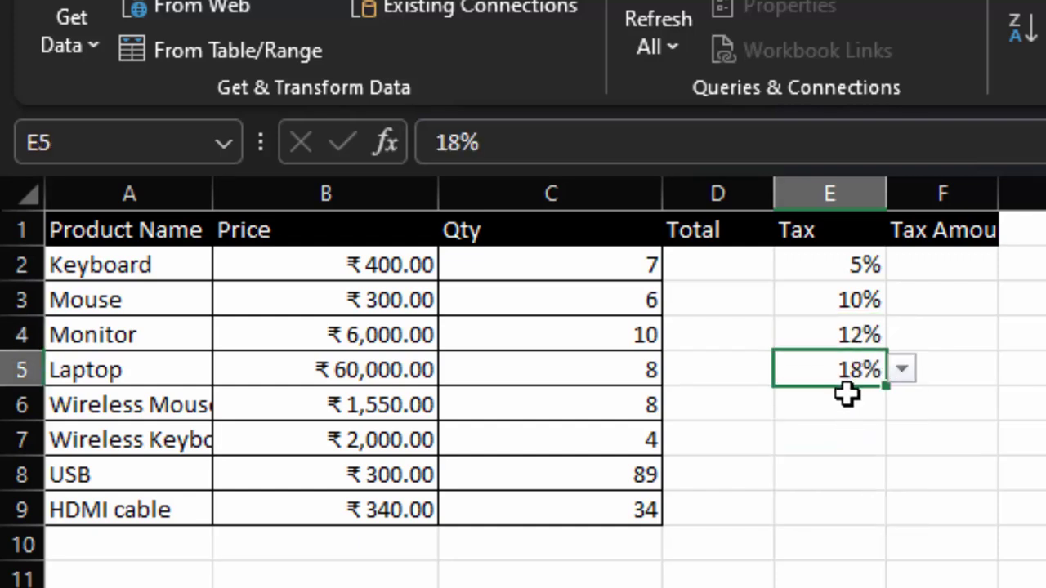
# Step: Pick 21%, 28%, 10% and 21% for E6 through E9, then autofit column F
pyautogui.click(845, 394)
pyautogui.click(906, 406)
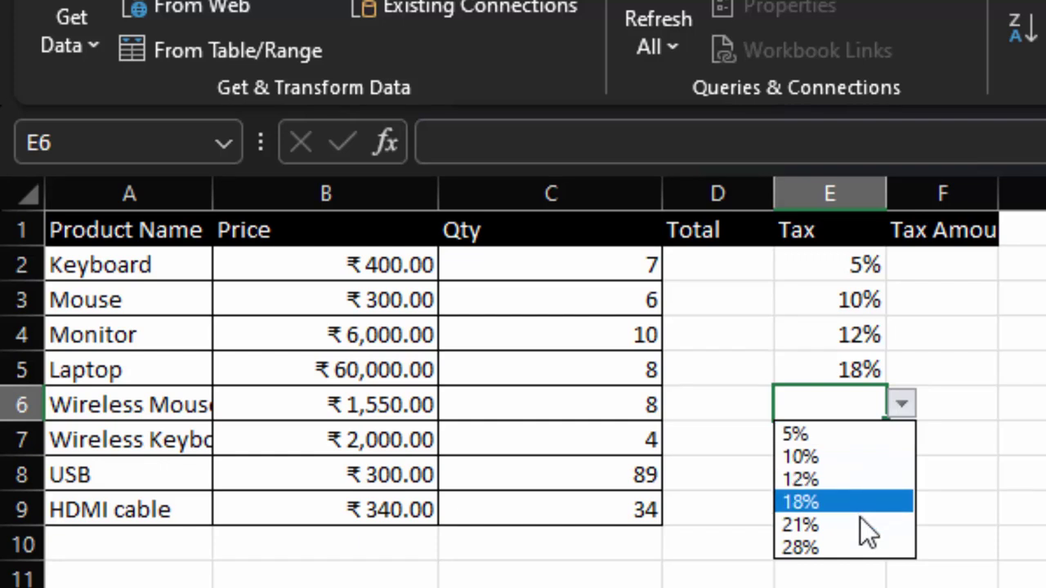
pyautogui.click(860, 518)
pyautogui.click(850, 435)
pyautogui.click(899, 442)
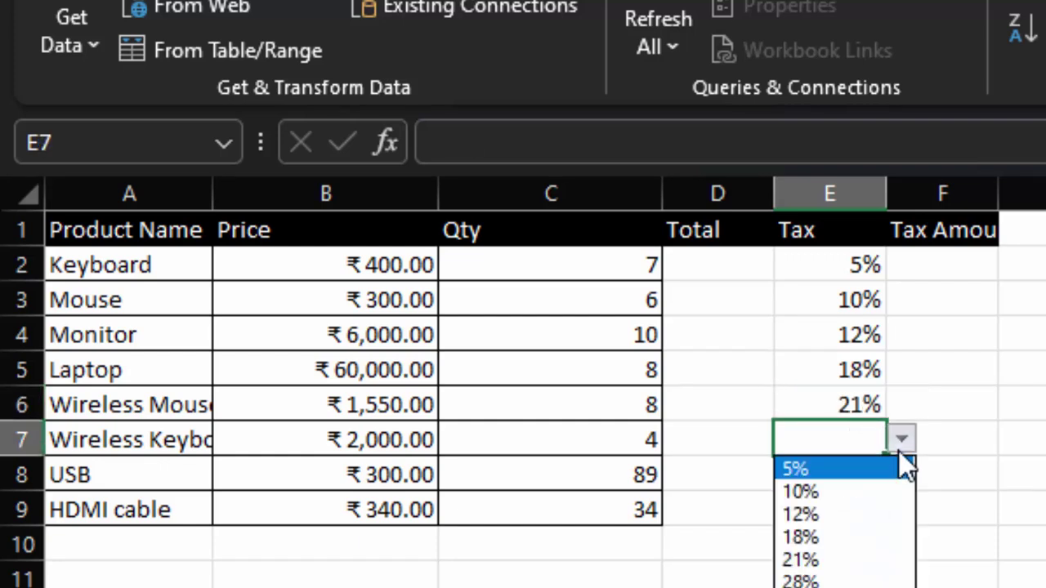
pyautogui.click(883, 582)
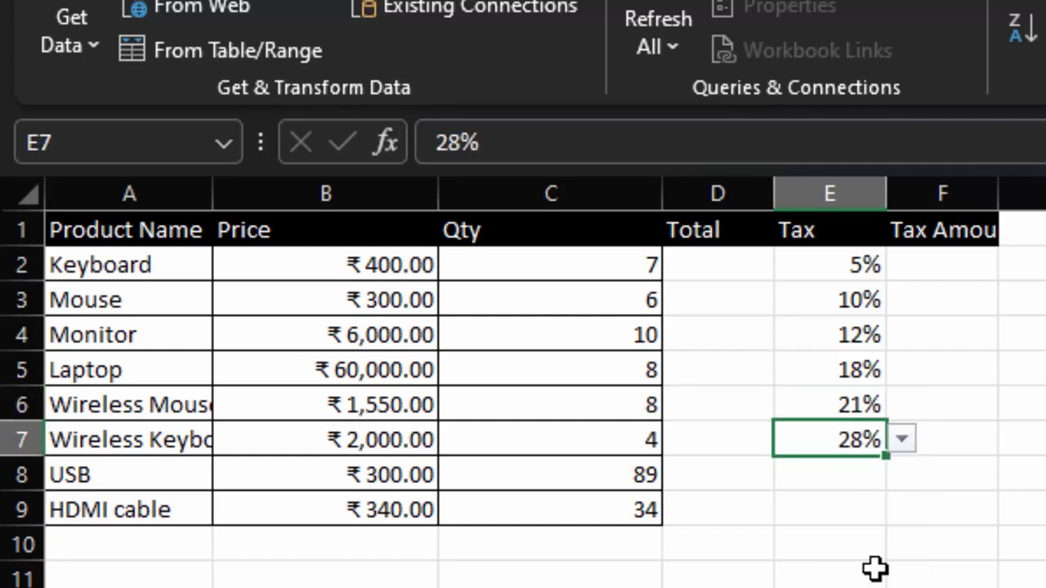
pyautogui.click(864, 483)
pyautogui.click(901, 476)
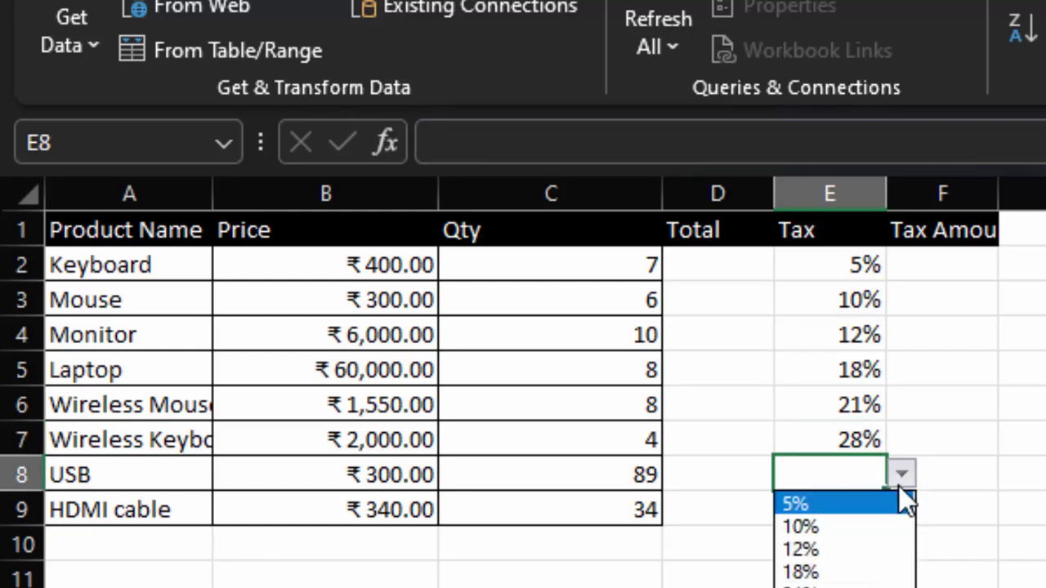
pyautogui.click(869, 533)
pyautogui.click(855, 513)
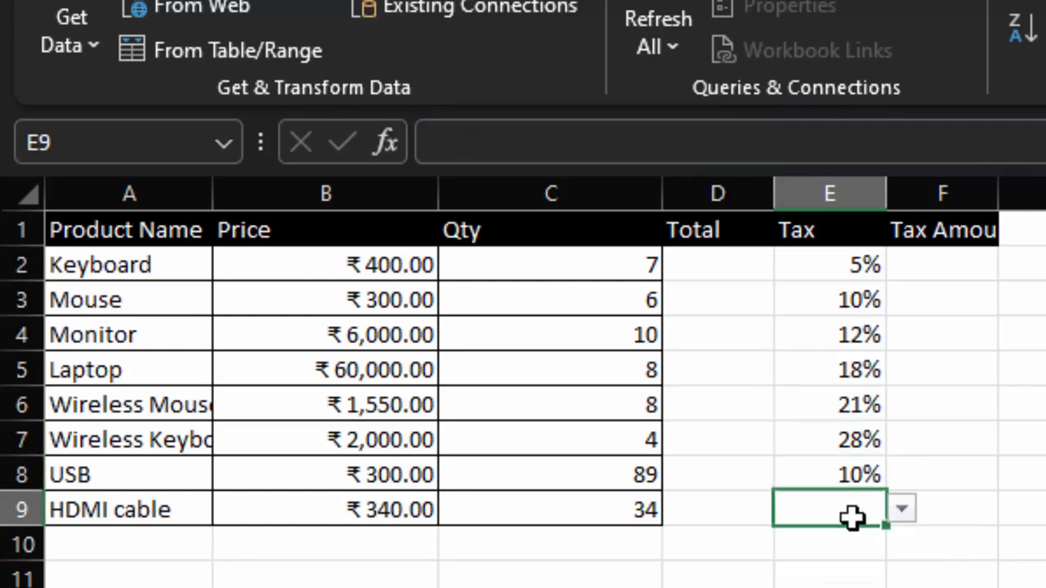
pyautogui.click(900, 509)
pyautogui.click(870, 585)
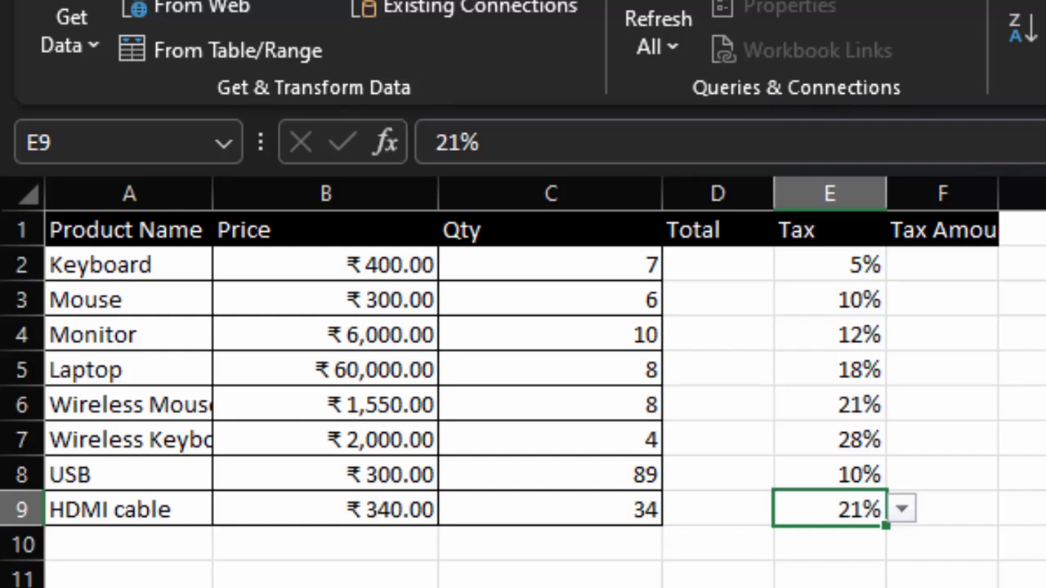
pyautogui.doubleClick(999, 196)
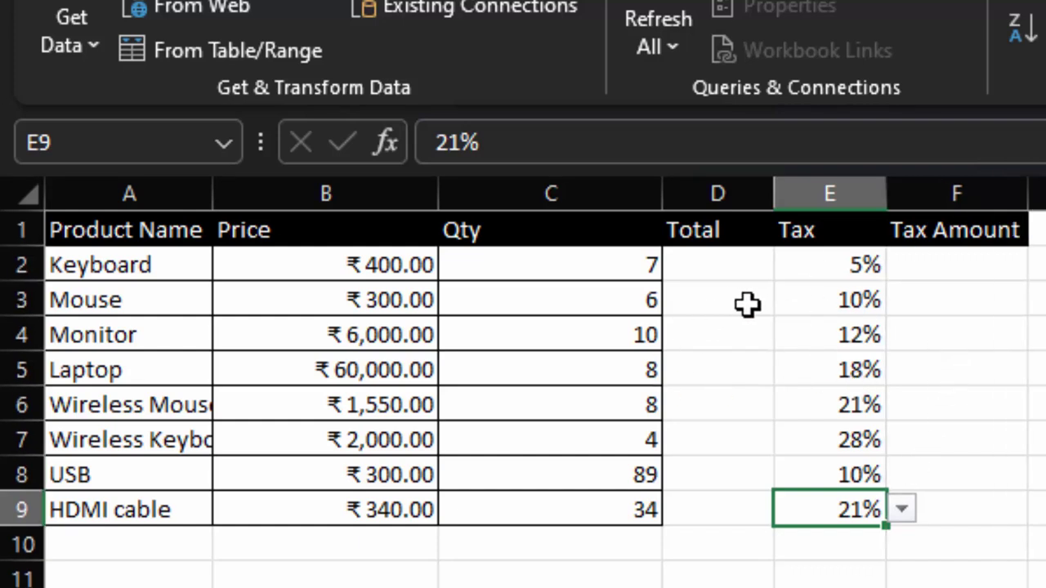
# Step: Fill cells C12:F16 below the table with solid black
pyautogui.click(1007, 541)
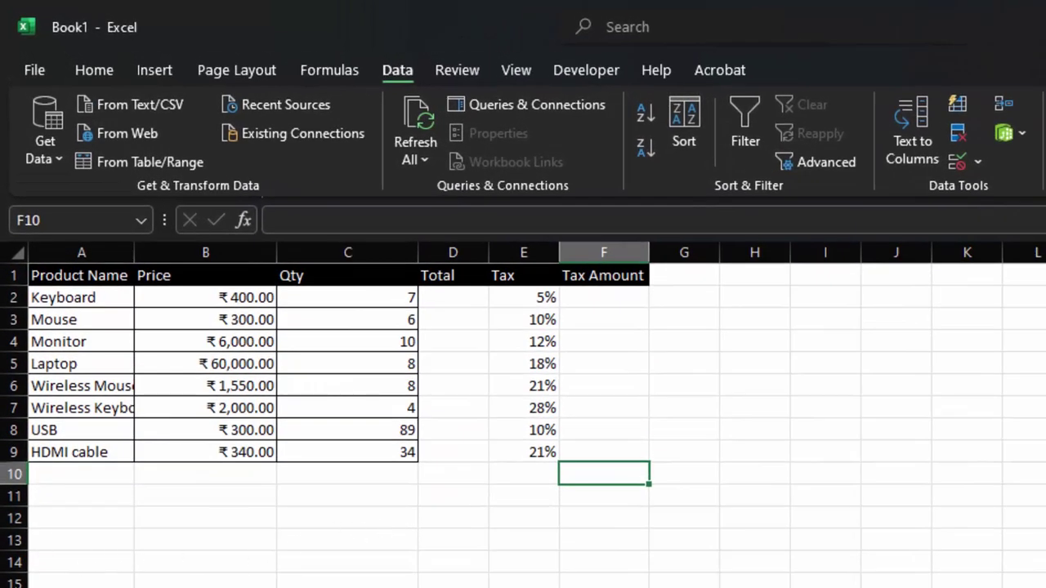
pyautogui.moveTo(371, 508); pyautogui.dragTo(611, 587)
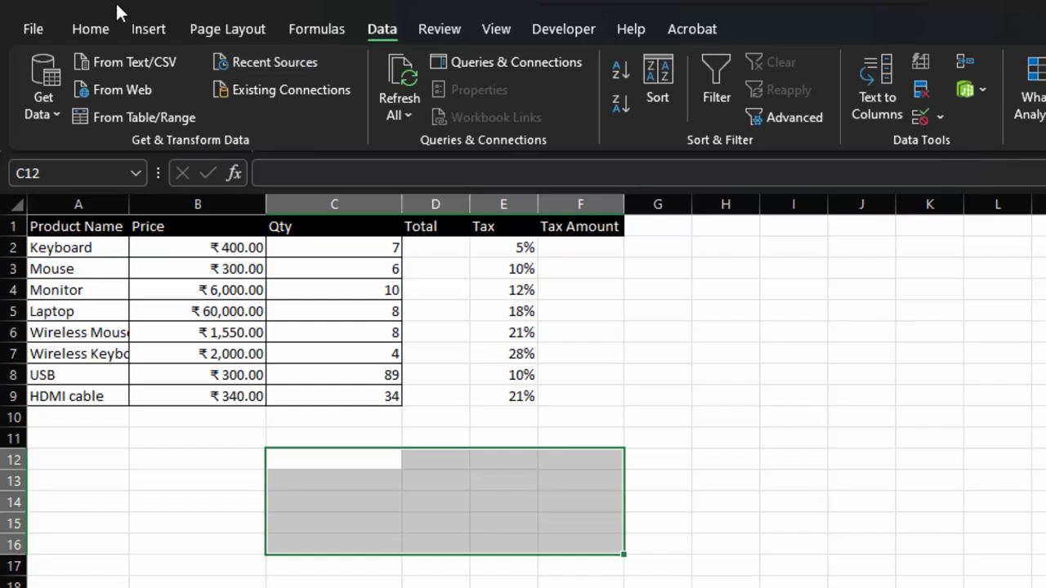
pyautogui.click(93, 33)
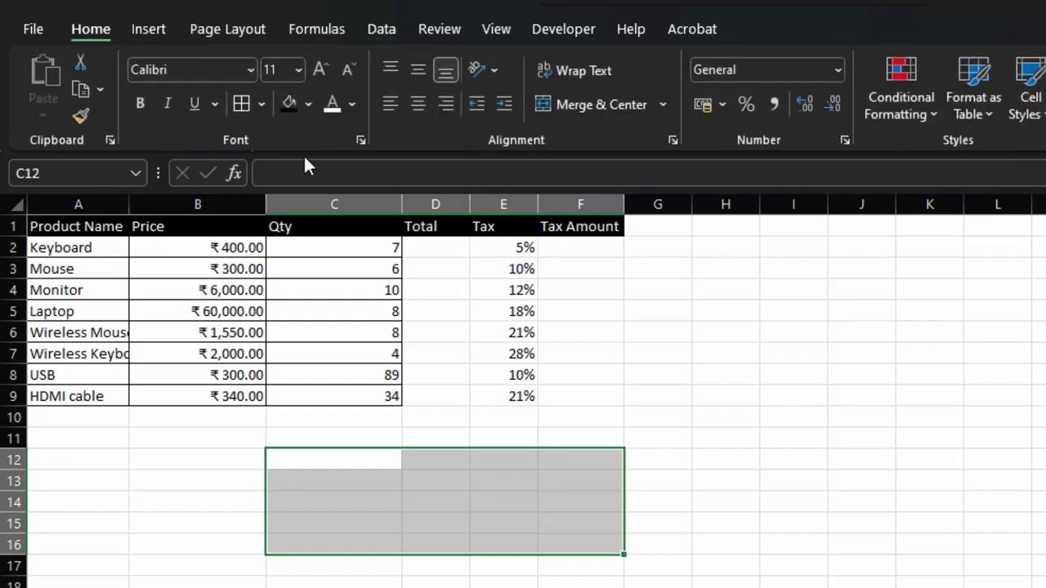
pyautogui.click(291, 98)
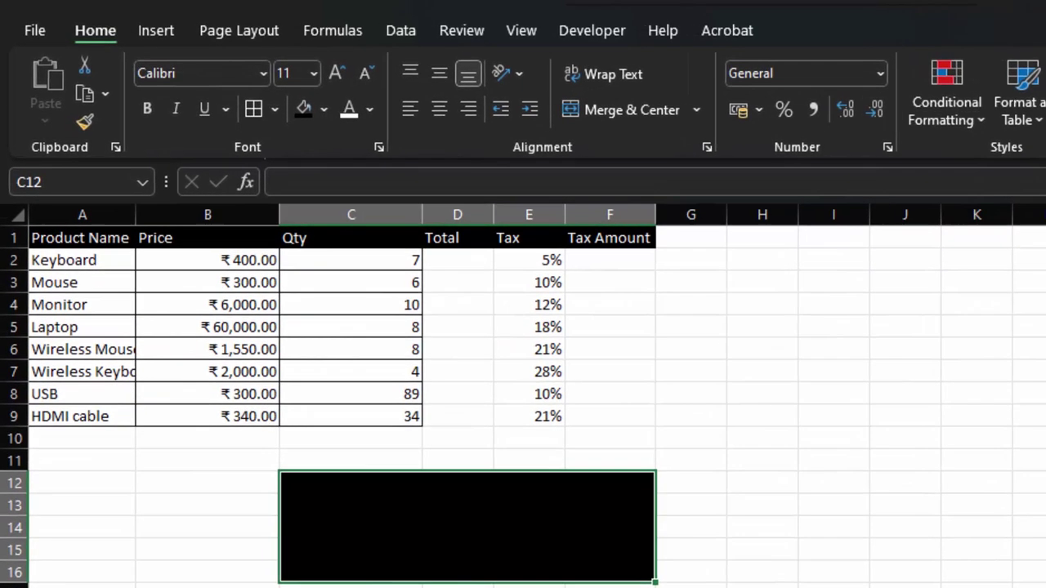
pyautogui.scroll(2, 523, 395)
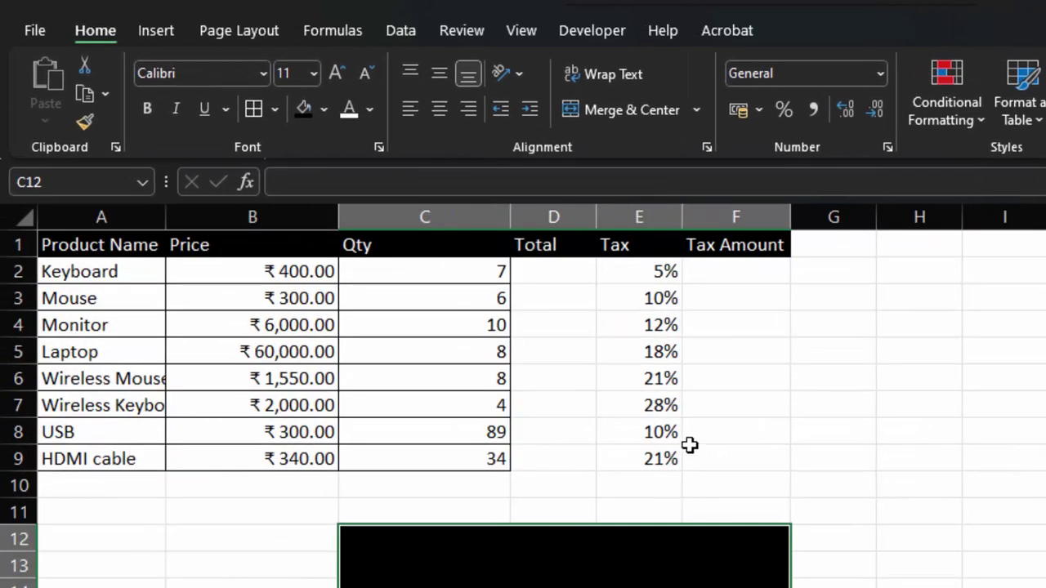
# Step: Draw a white, green-outlined rounded rectangle over the black block labelled 'Calculation Button'
pyautogui.click(158, 30)
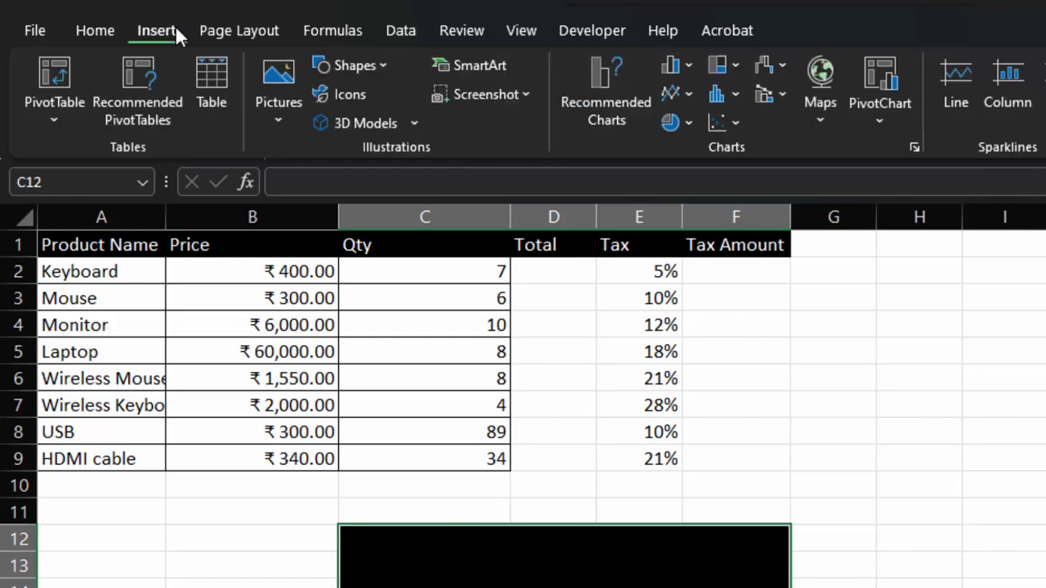
pyautogui.click(373, 69)
pyautogui.click(431, 115)
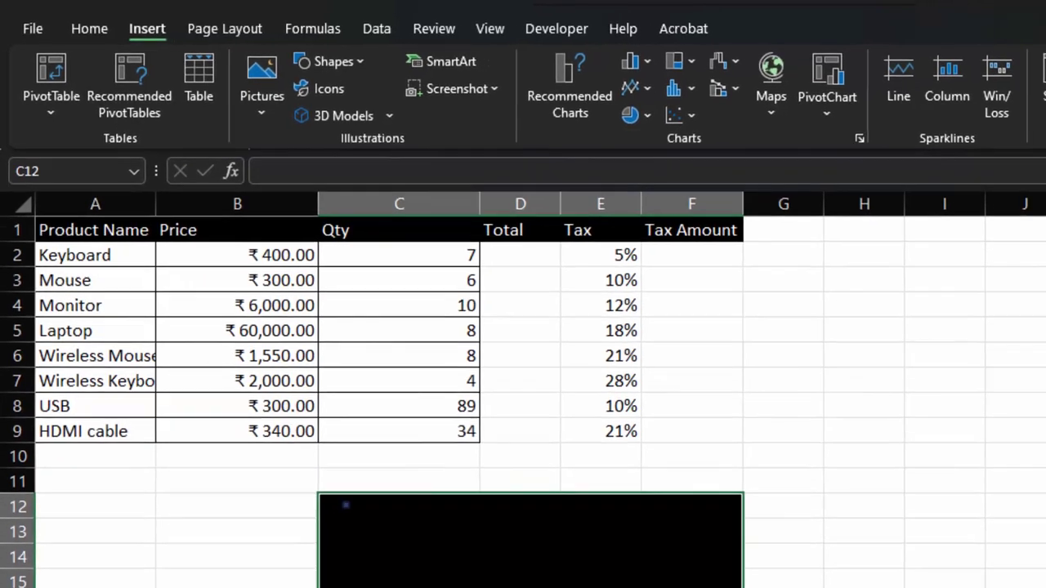
pyautogui.moveTo(370, 541); pyautogui.dragTo(762, 587)
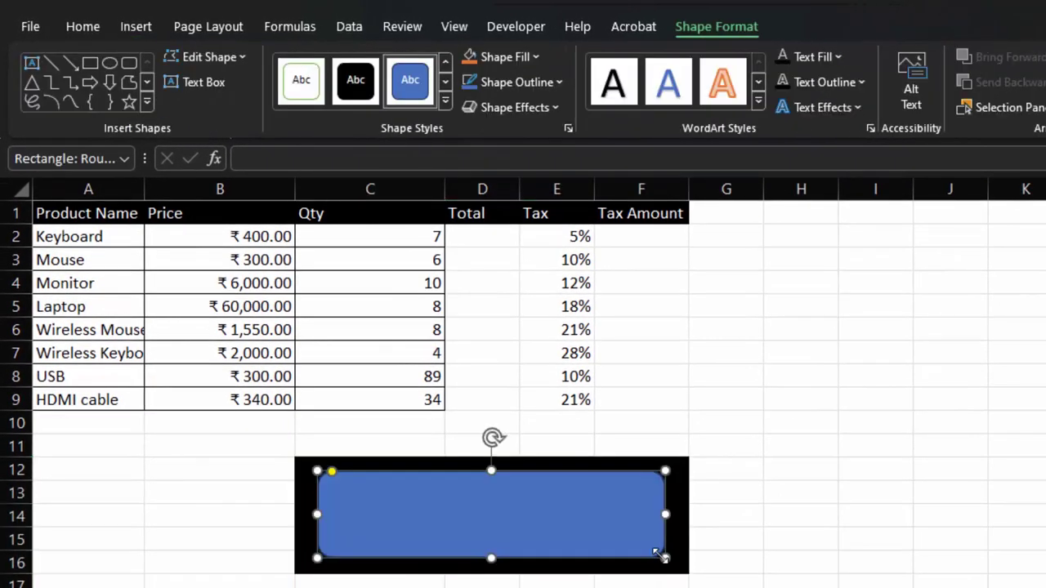
pyautogui.click(299, 89)
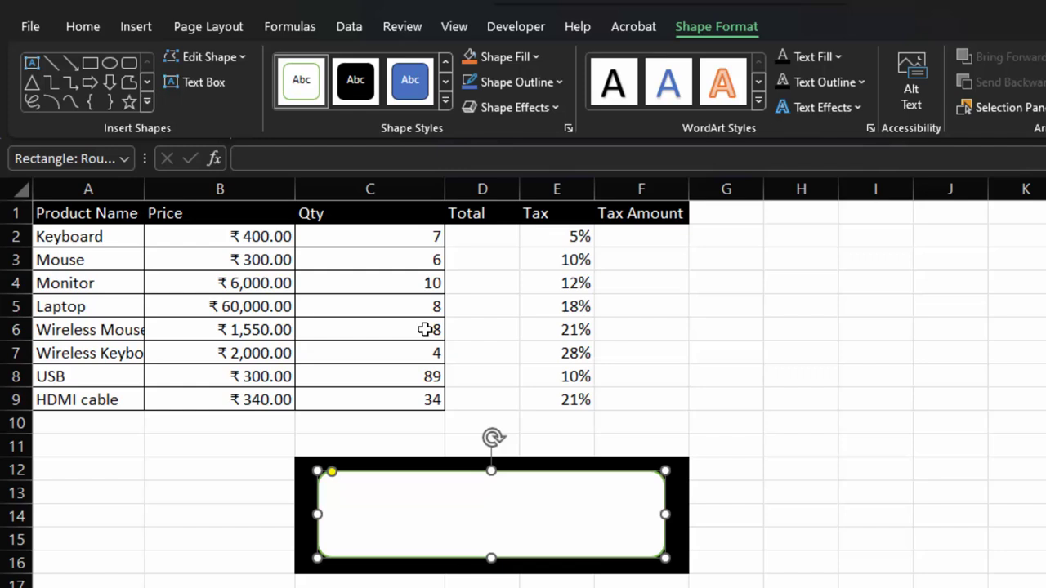
pyautogui.click(411, 508)
pyautogui.write('Calculat')
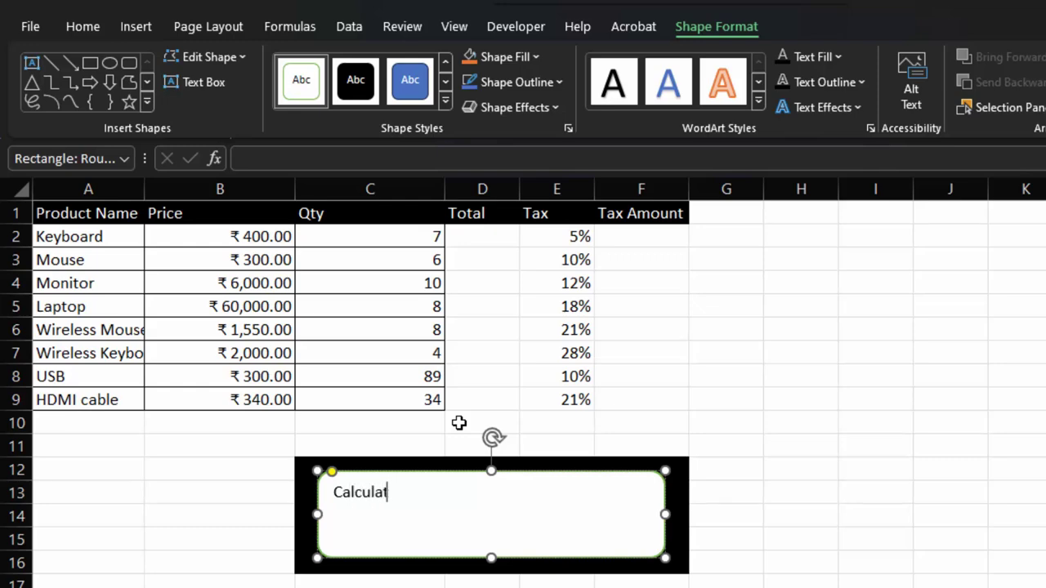
pyautogui.write('ion Button')
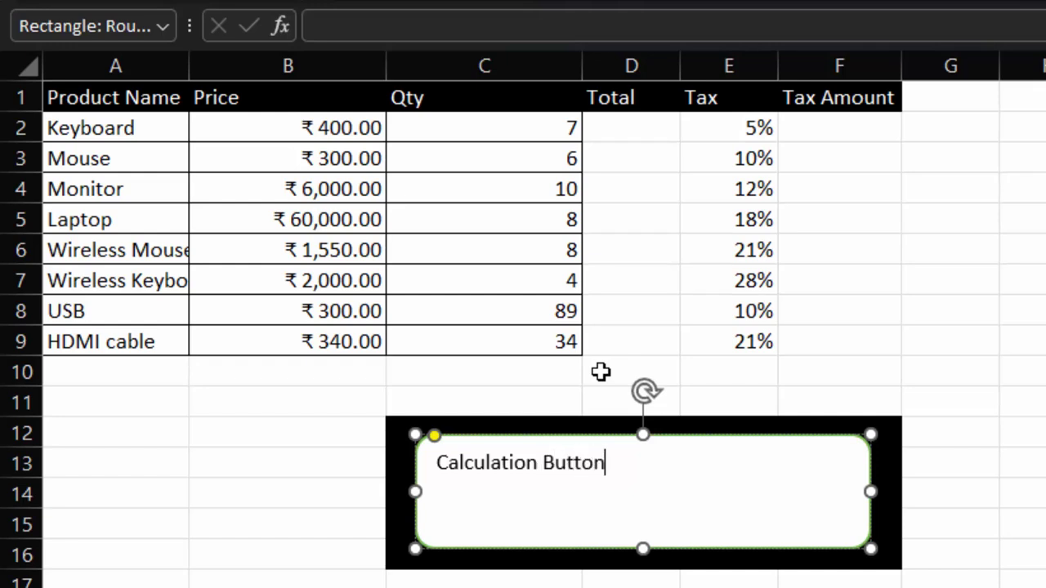
pyautogui.click(1045, 402)
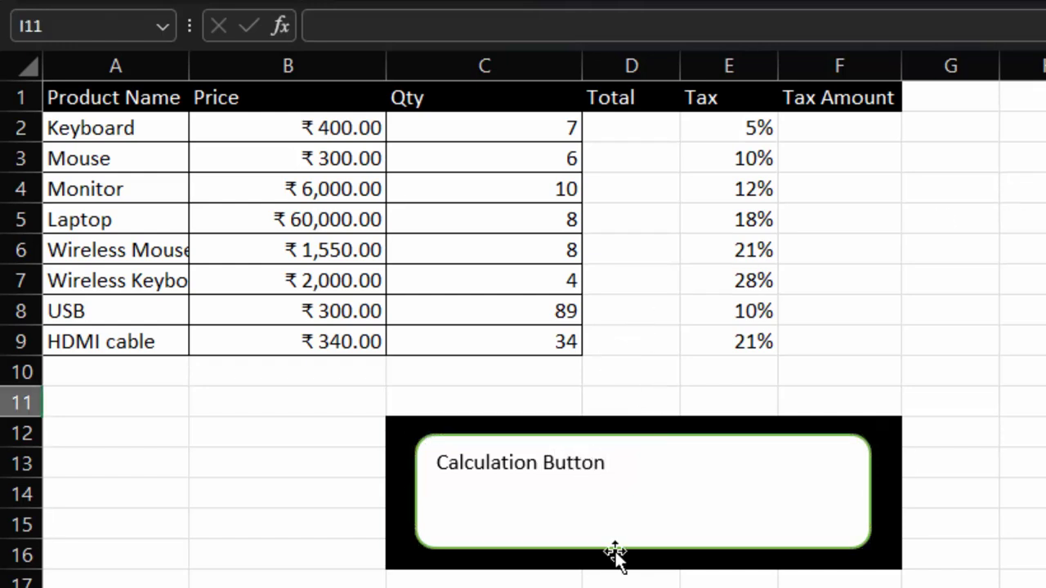
# Step: Enlarge the label to 24 point and centre it vertically and horizontally in the shape
pyautogui.click(626, 523)
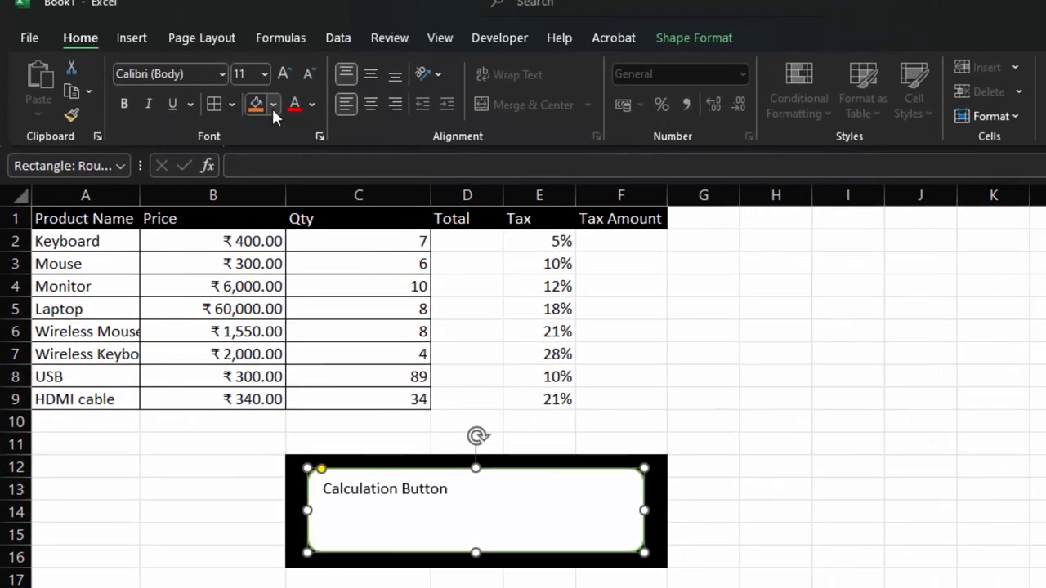
pyautogui.click(278, 72)
pyautogui.click(279, 72)
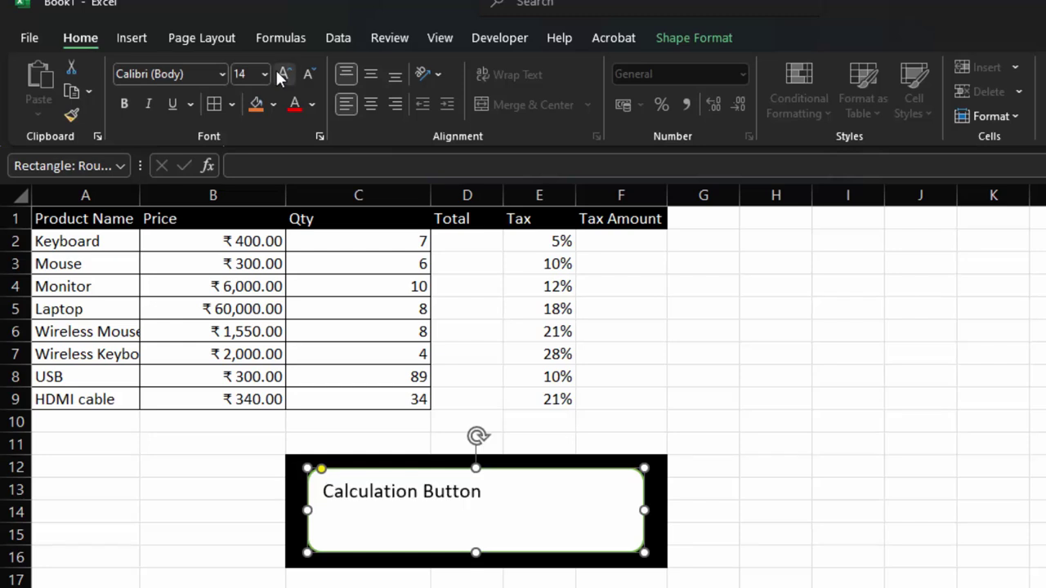
pyautogui.click(278, 72)
pyautogui.click(280, 74)
pyautogui.click(280, 74)
pyautogui.click(281, 74)
pyautogui.click(281, 73)
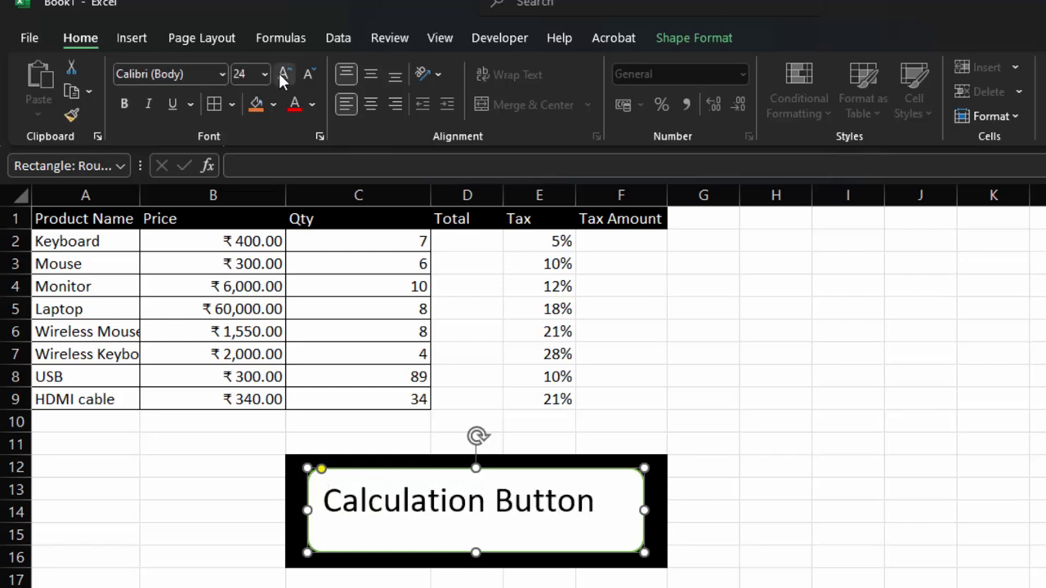
pyautogui.click(370, 76)
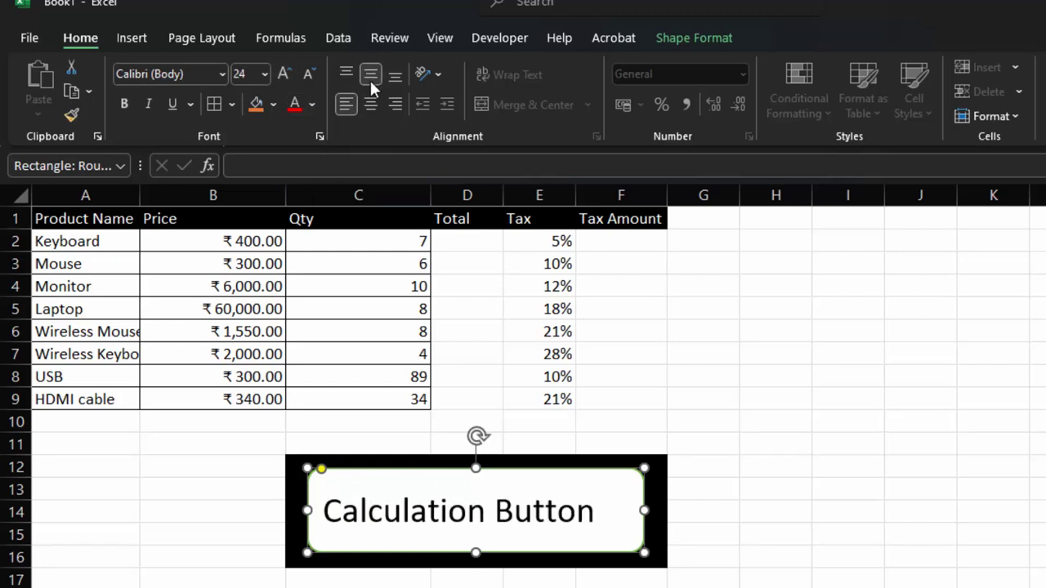
pyautogui.click(372, 104)
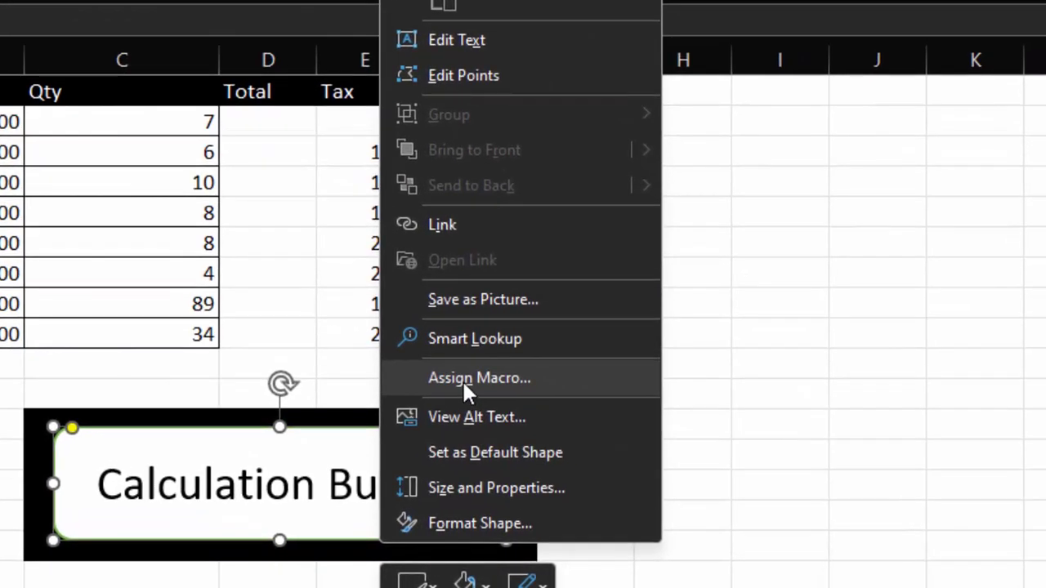
# Step: Assign Macro2 to the Calculation Button shape, then click cell G15 to deselect it
pyautogui.click(464, 379)
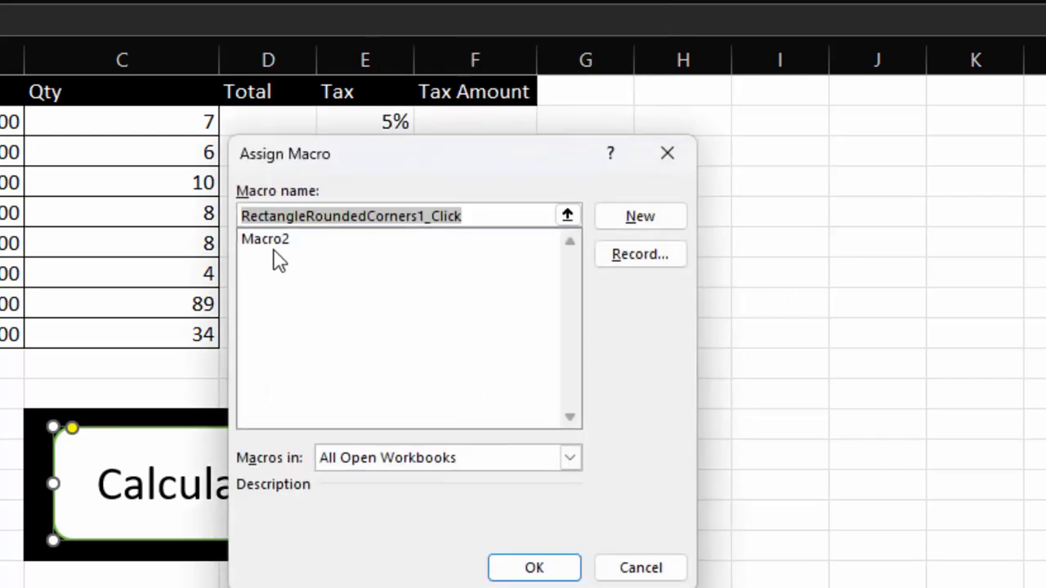
pyautogui.click(274, 245)
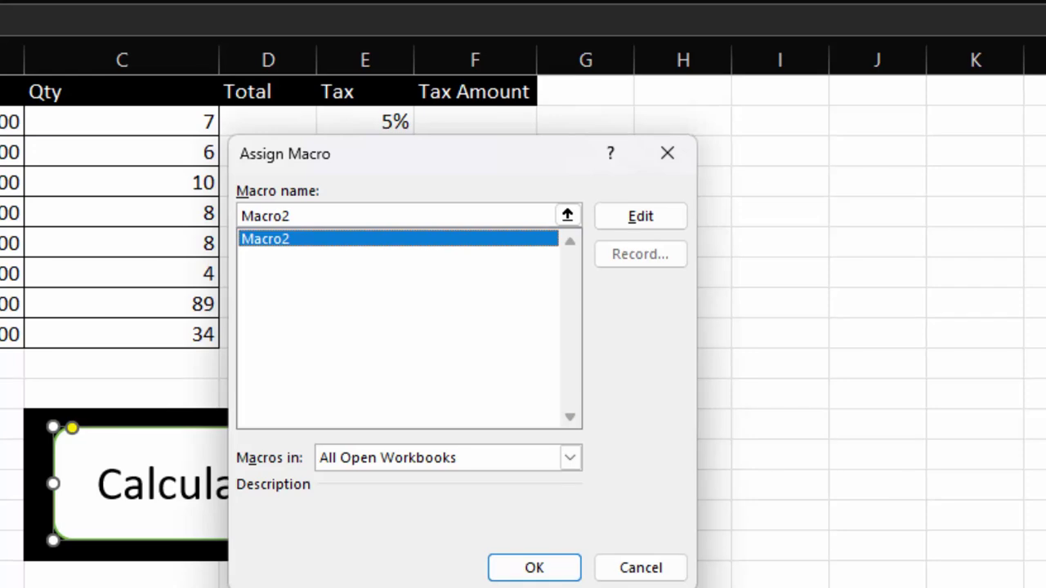
pyautogui.click(558, 570)
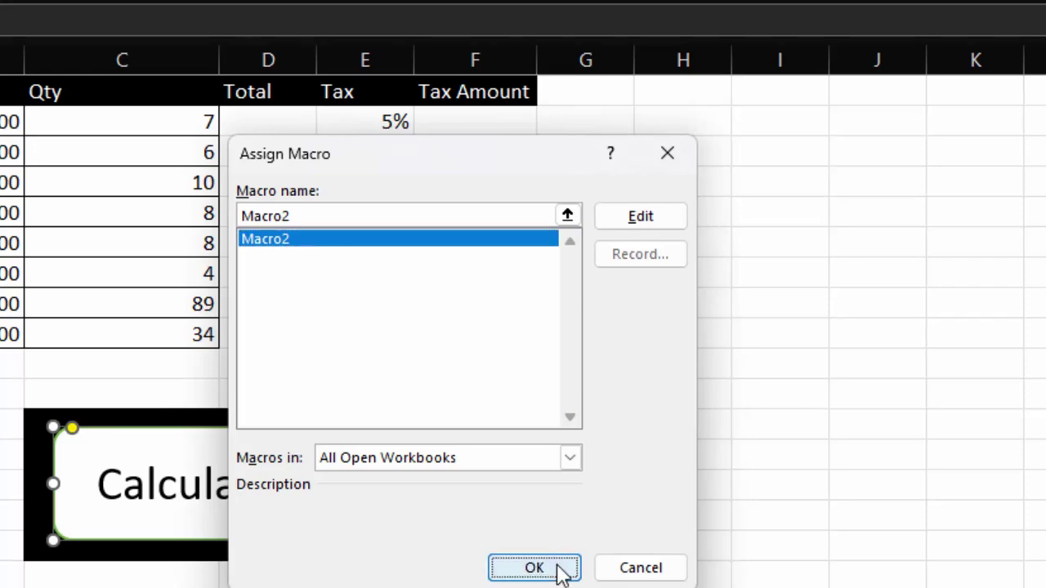
pyautogui.click(607, 517)
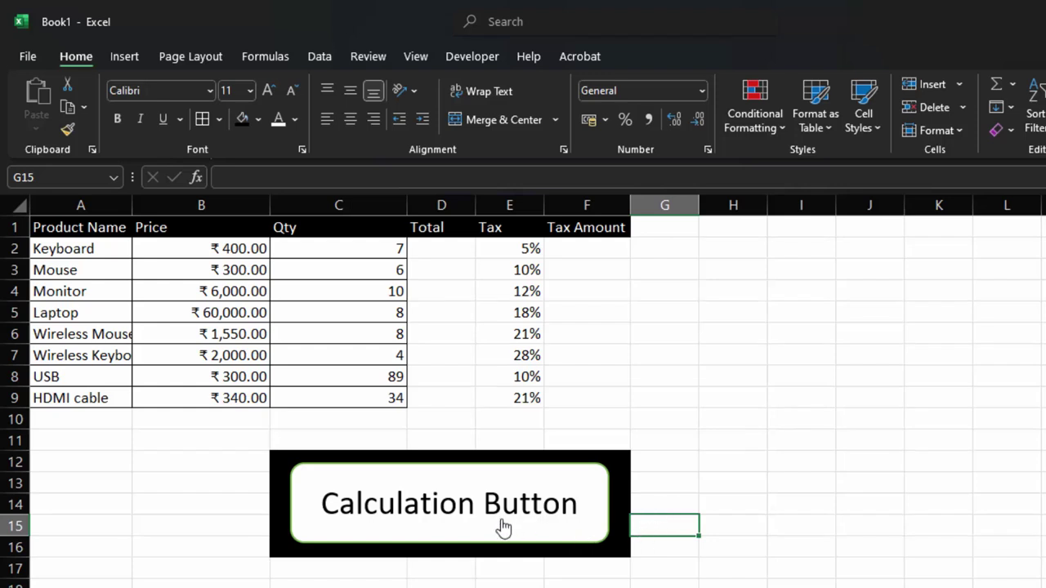
# Step: Run the Calculation Button macro, clear the Totals in D2:D9, then select B11:D14
pyautogui.click(500, 518)
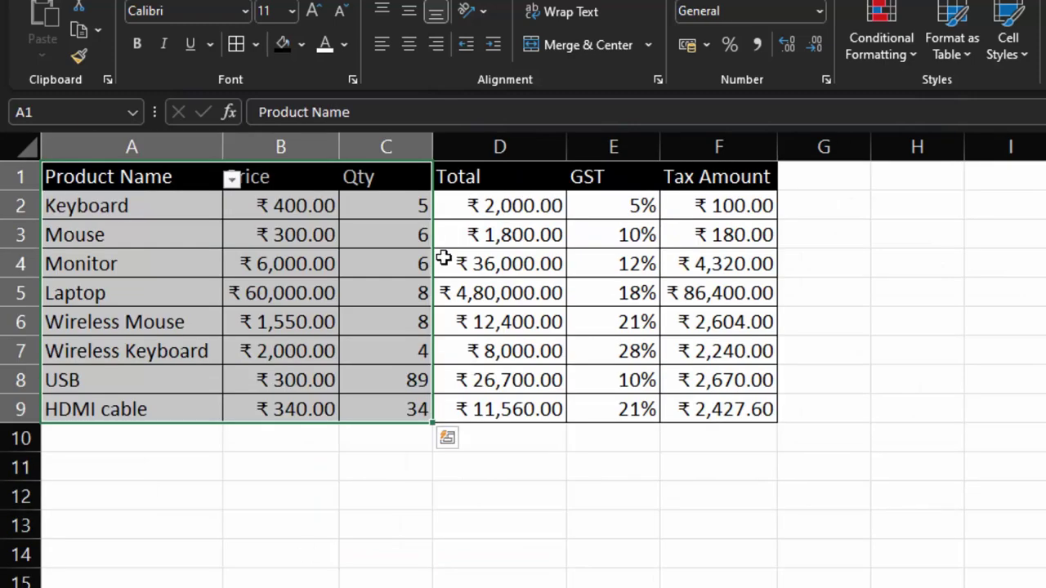
pyautogui.moveTo(479, 204); pyautogui.dragTo(507, 406)
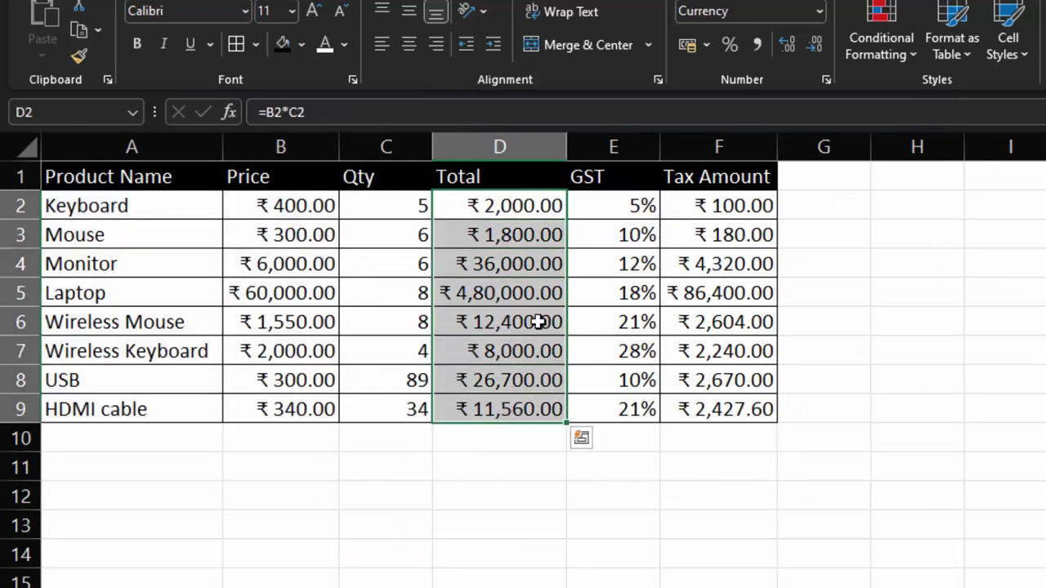
pyautogui.press('Delete')
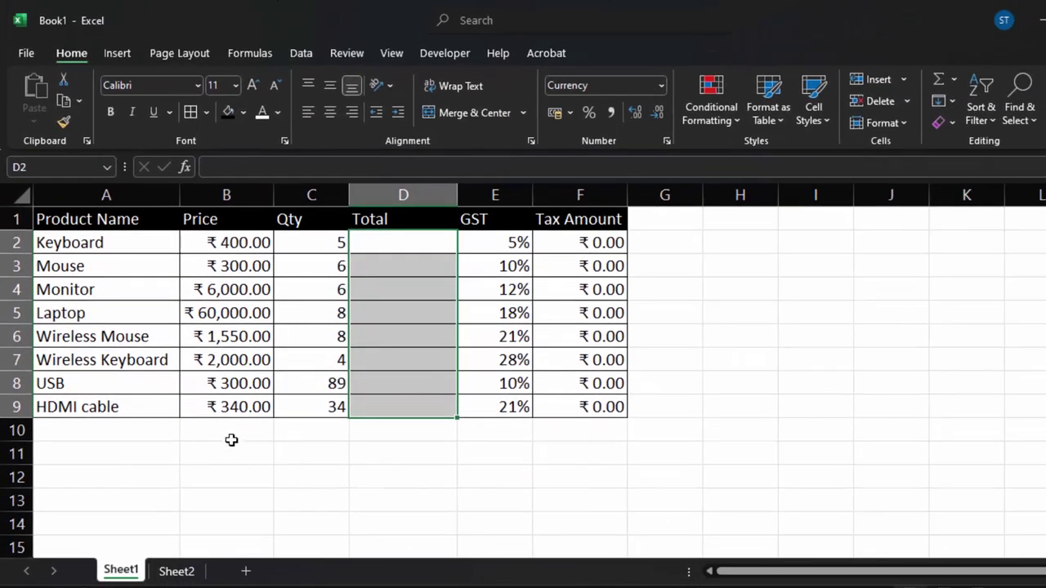
pyautogui.moveTo(234, 450); pyautogui.dragTo(427, 526)
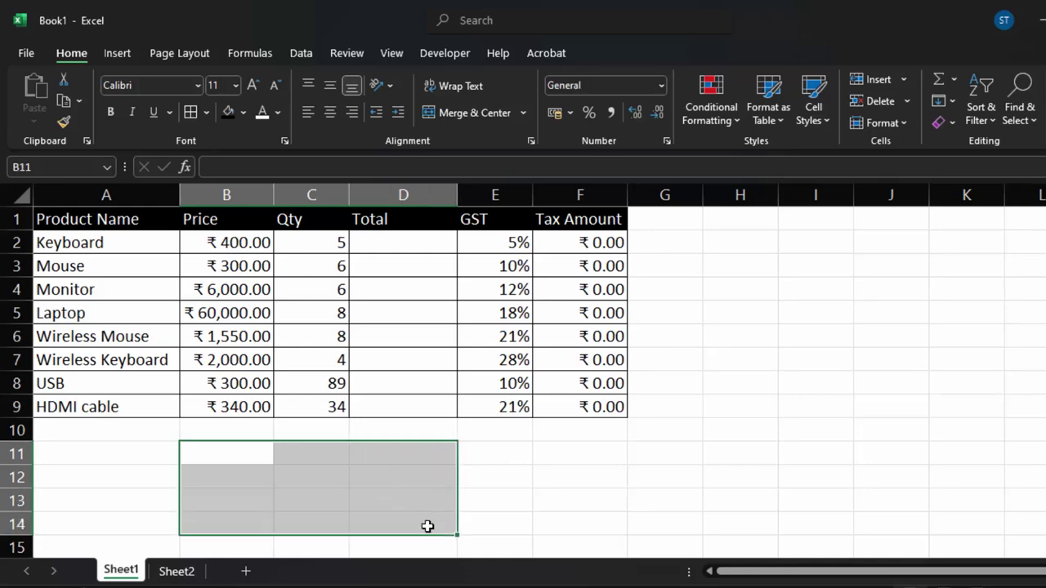
# Step: Draw a light orange rounded rectangle below the table over rows 11–14 labelled 'Button'
pyautogui.click(122, 56)
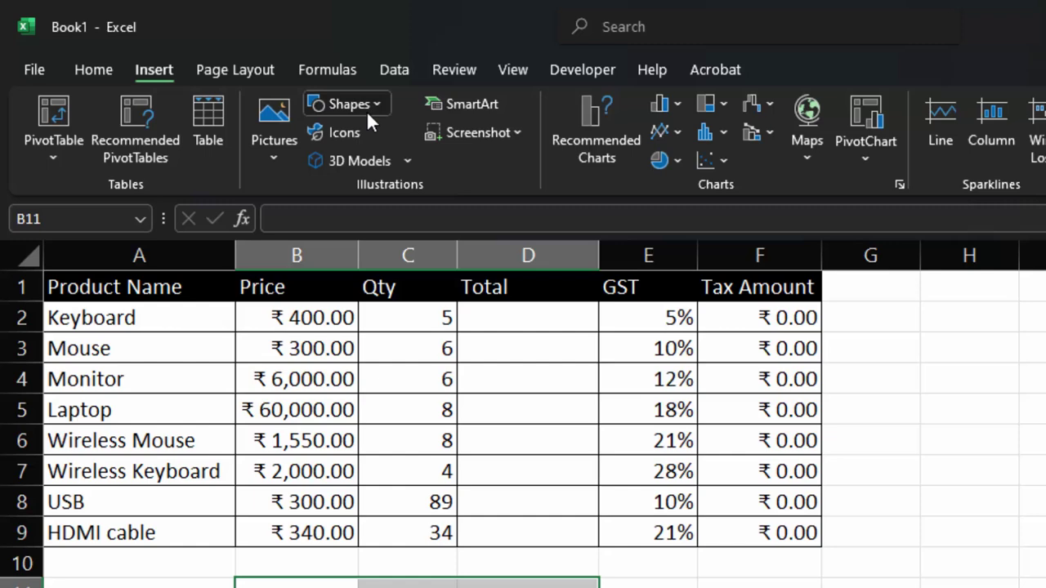
pyautogui.click(366, 108)
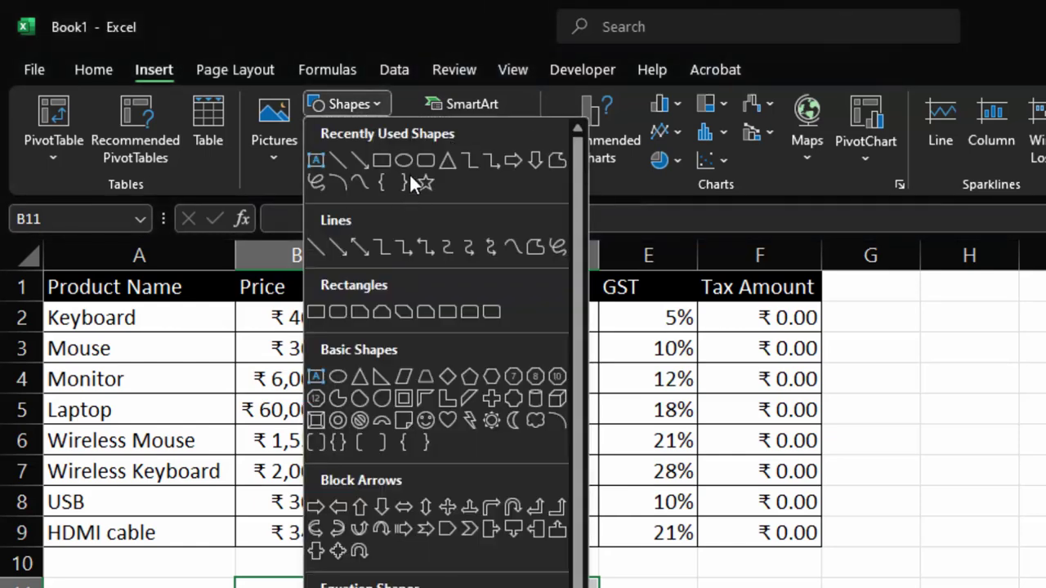
pyautogui.click(424, 161)
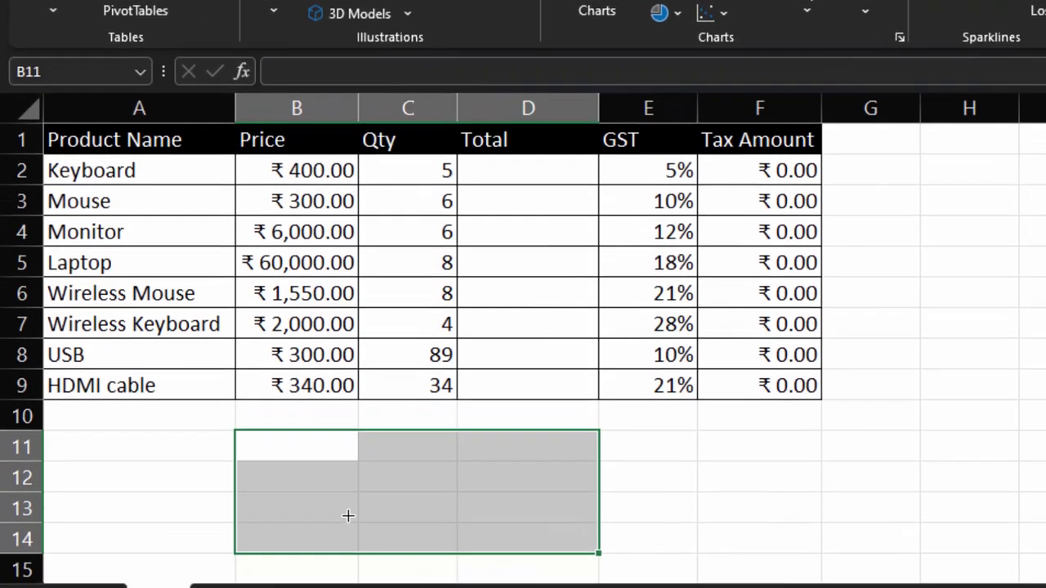
pyautogui.moveTo(285, 429); pyautogui.dragTo(528, 535)
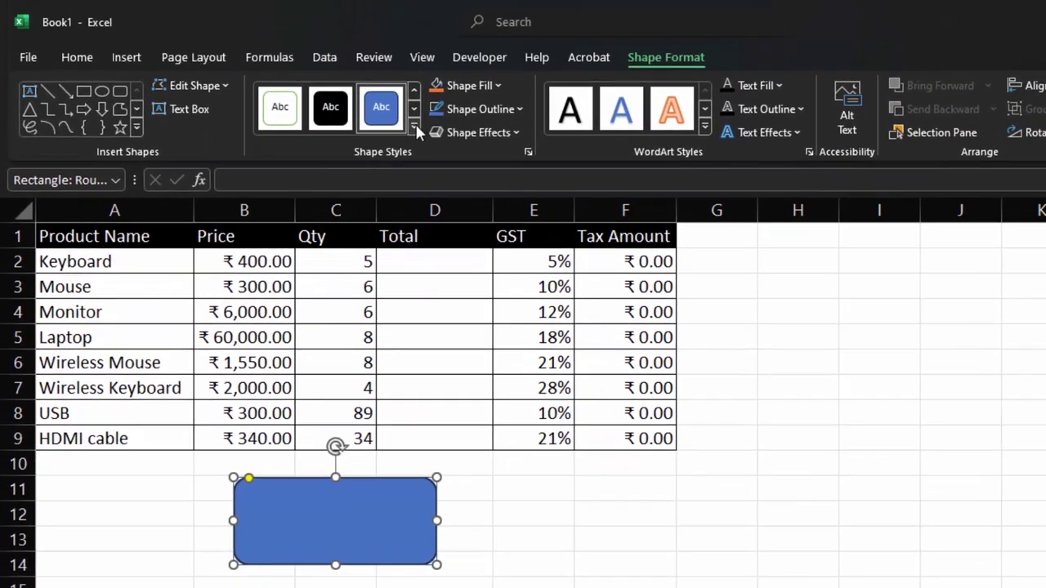
pyautogui.click(456, 67)
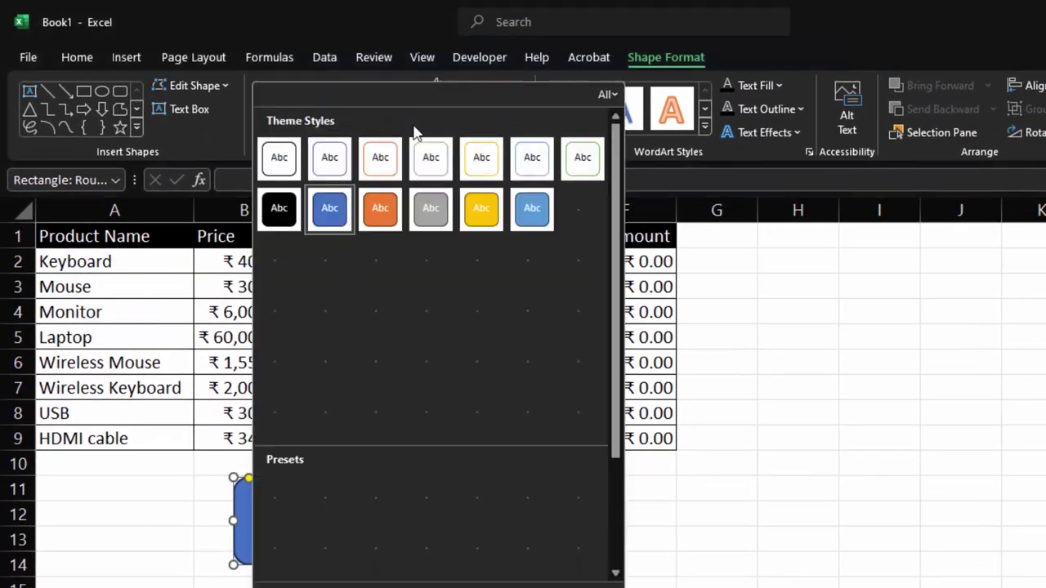
pyautogui.click(393, 300)
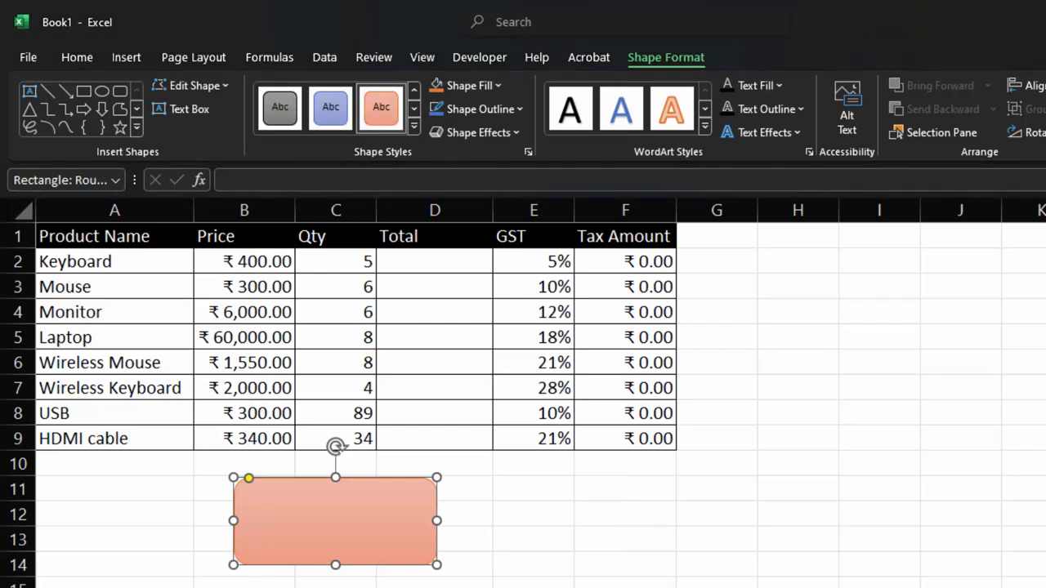
pyautogui.click(323, 521)
pyautogui.write('B')
pyautogui.write('ut')
pyautogui.write('ton')
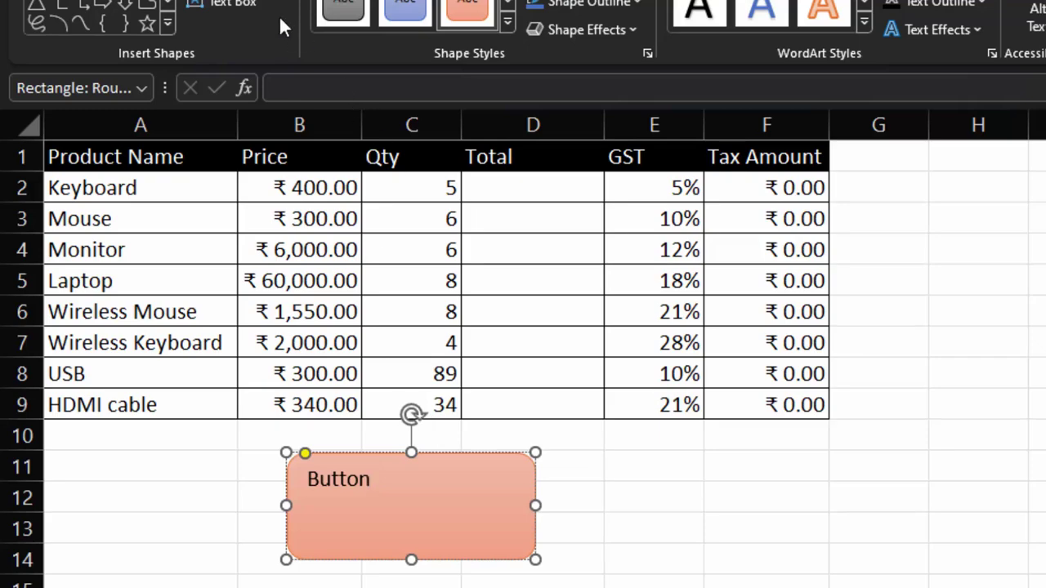
pyautogui.click(396, 2)
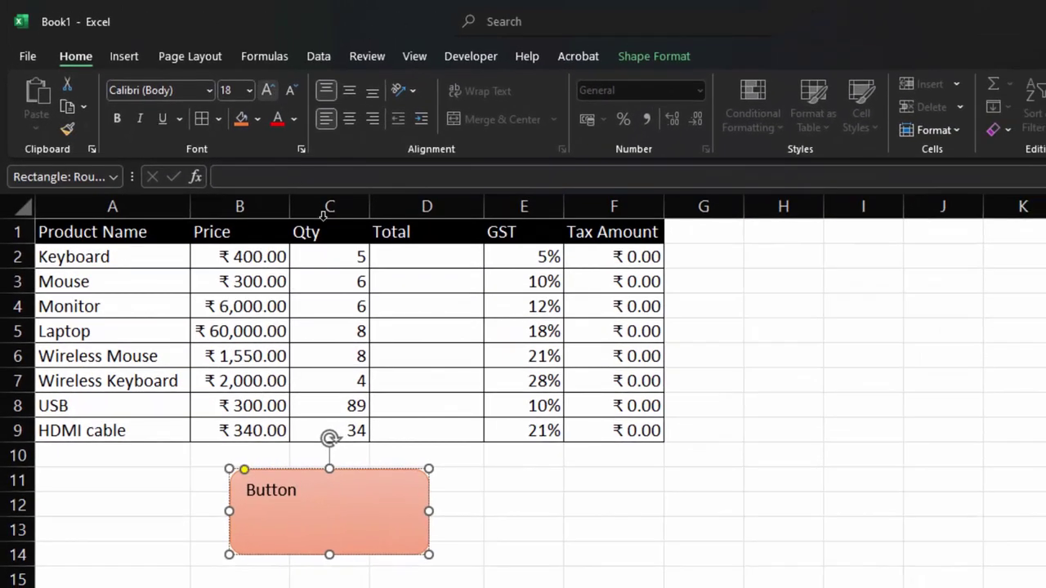
pyautogui.click(531, 529)
# Step: Enlarge the Button label to 24 pt, make it bold, and centre it both ways
pyautogui.click(362, 524)
pyautogui.click(267, 91)
pyautogui.click(267, 91)
pyautogui.click(267, 91)
pyautogui.click(268, 91)
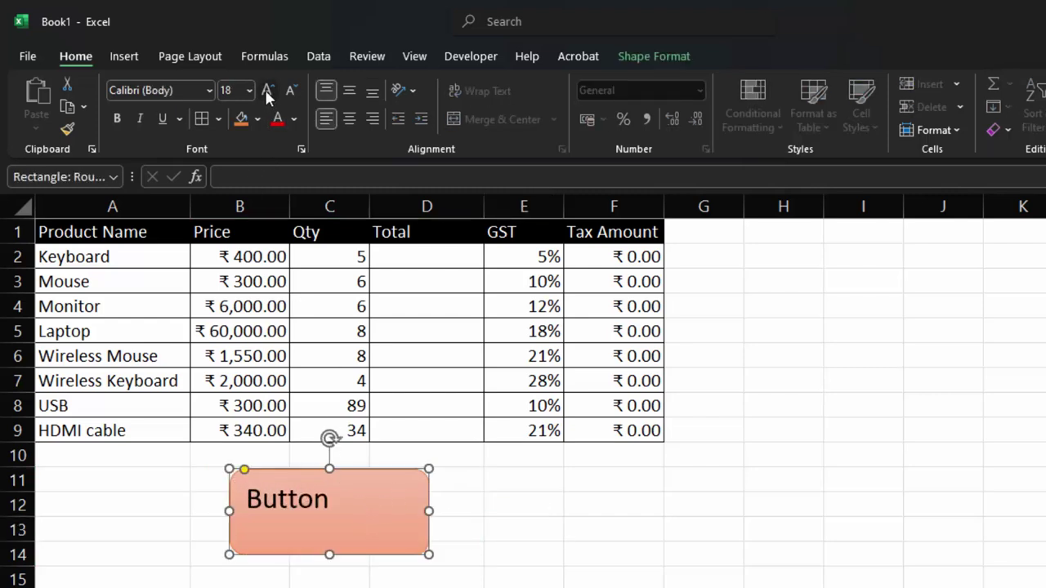
pyautogui.click(267, 91)
pyautogui.click(267, 91)
pyautogui.click(267, 91)
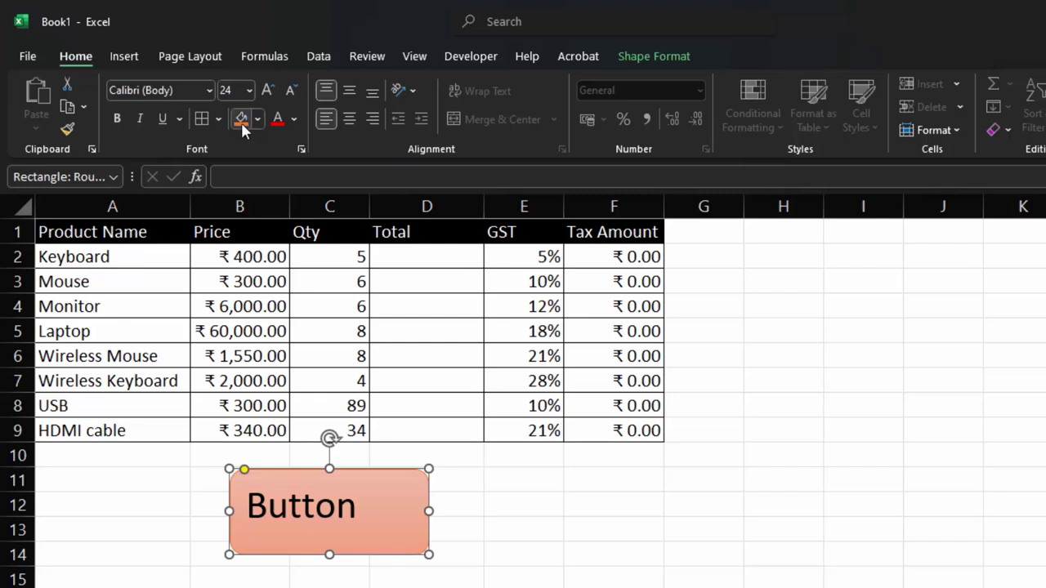
pyautogui.click(123, 119)
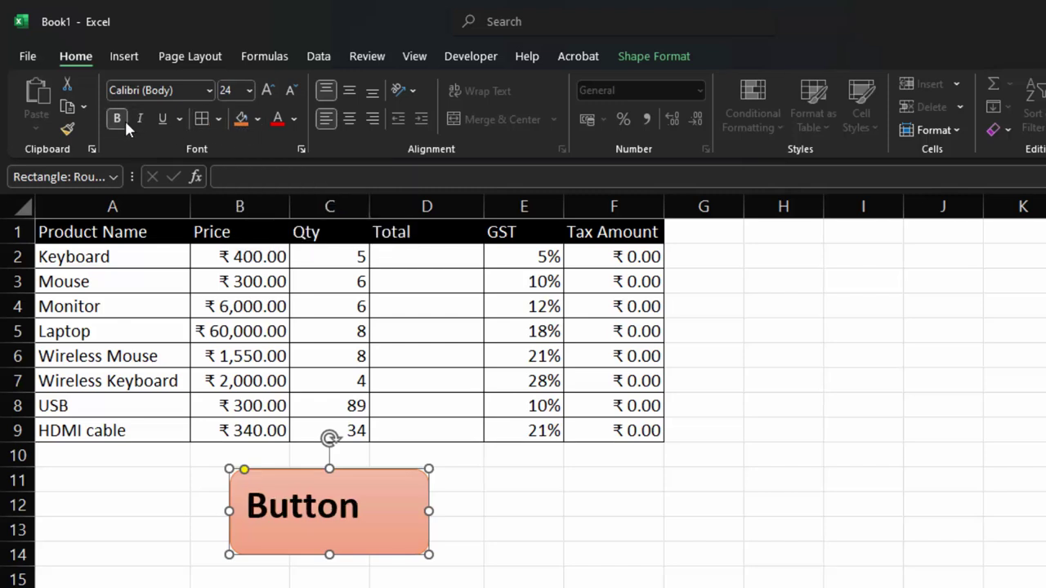
pyautogui.click(349, 91)
pyautogui.click(349, 119)
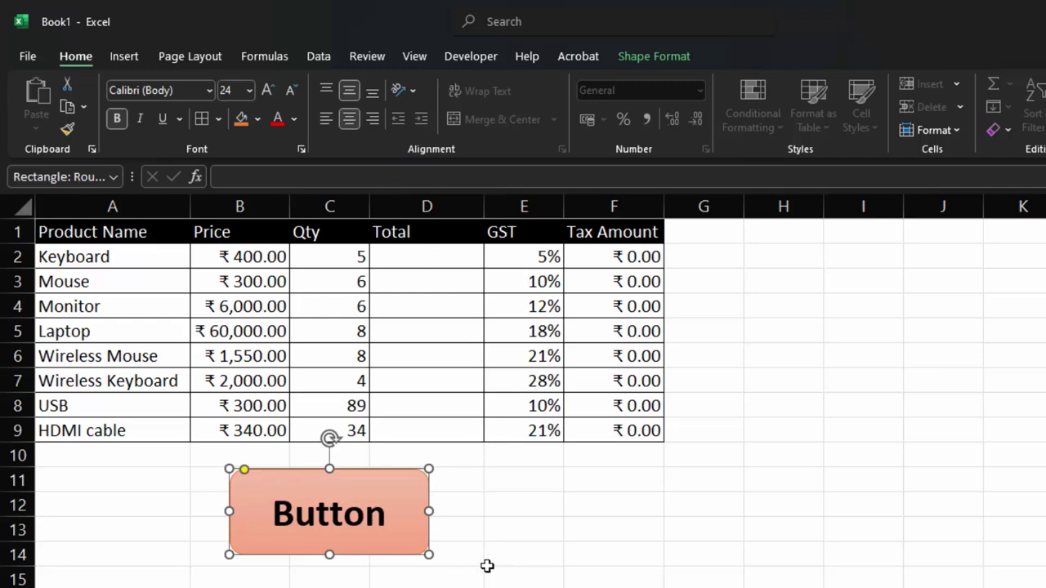
# Step: Assign Macro2 to the orange Button shape, then click a cell to deselect it
pyautogui.rightClick(417, 556)
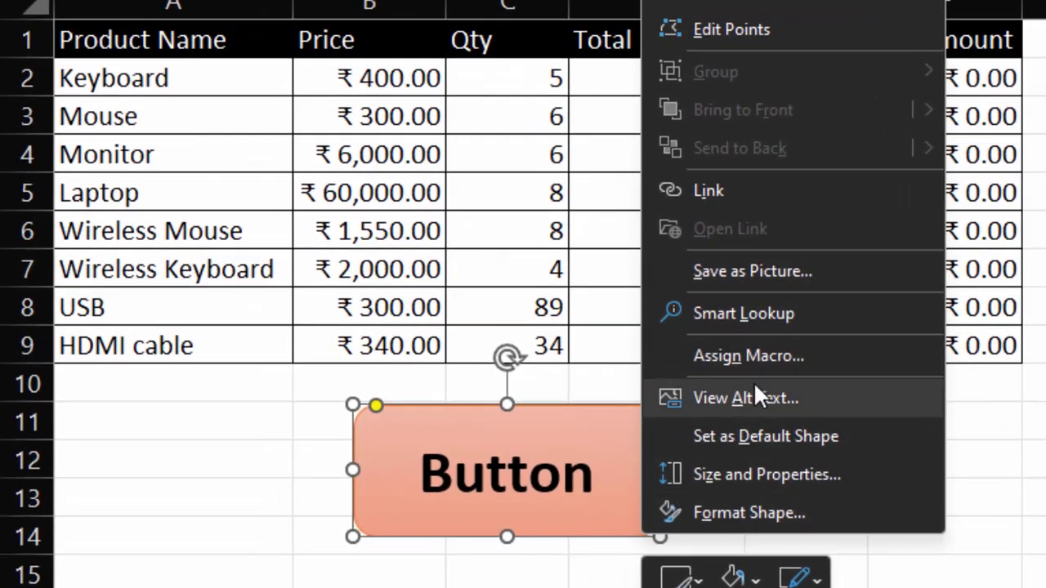
pyautogui.click(780, 357)
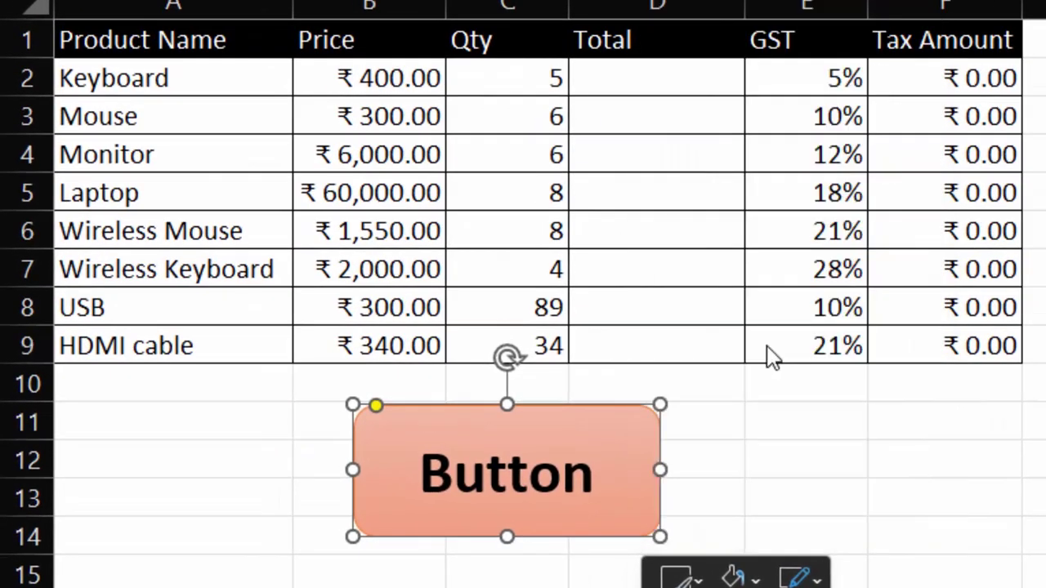
pyautogui.click(577, 191)
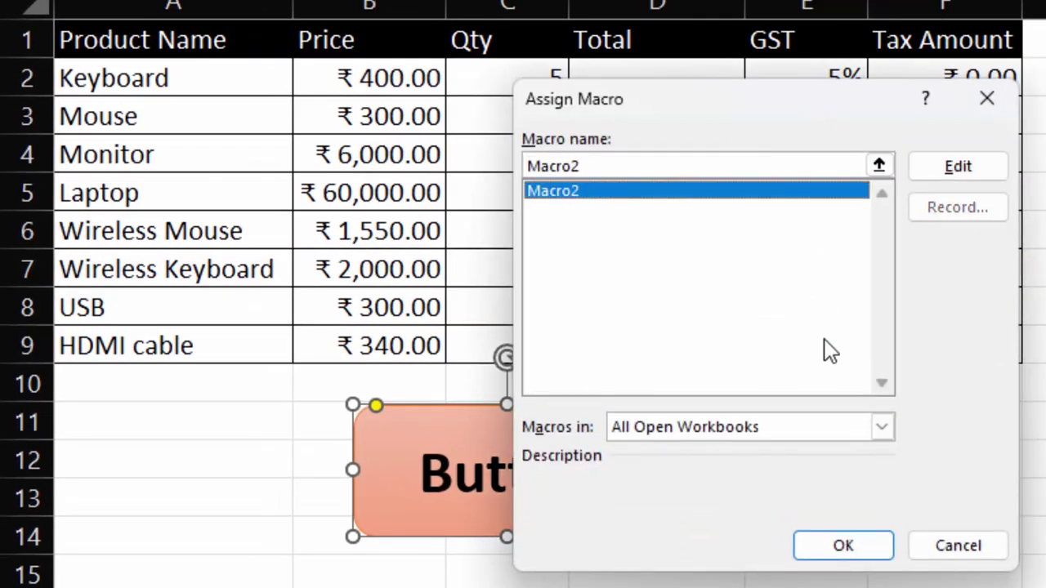
pyautogui.click(845, 546)
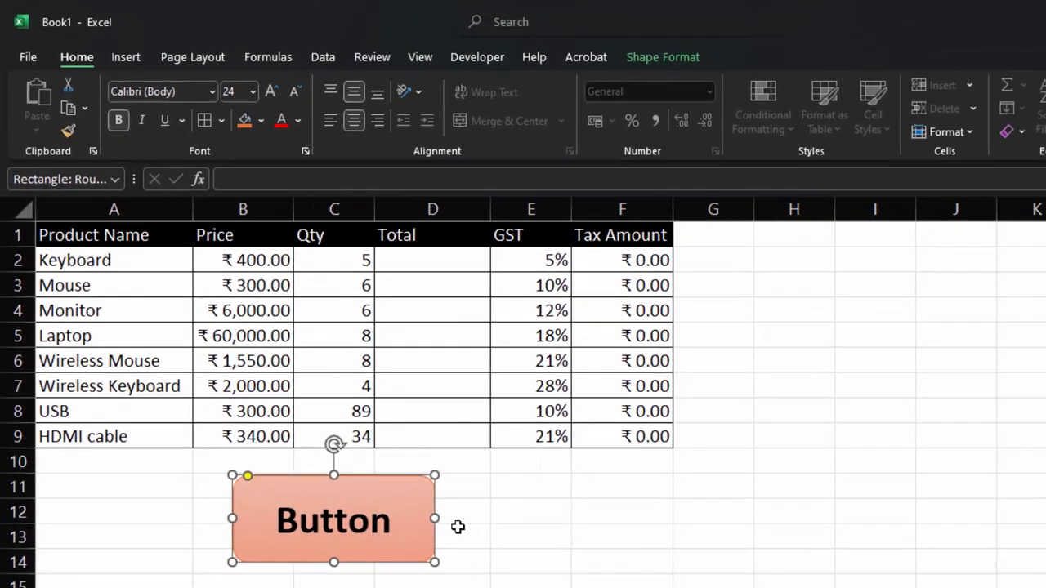
pyautogui.click(476, 508)
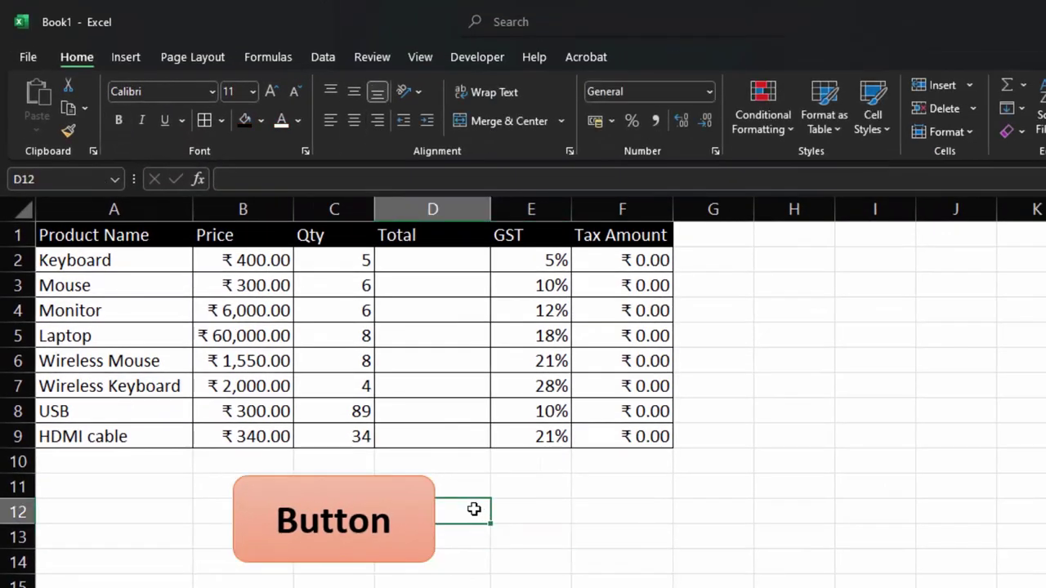
# Step: Run the Button macro, clear the Totals in D2:D9, and run it again
pyautogui.click(366, 513)
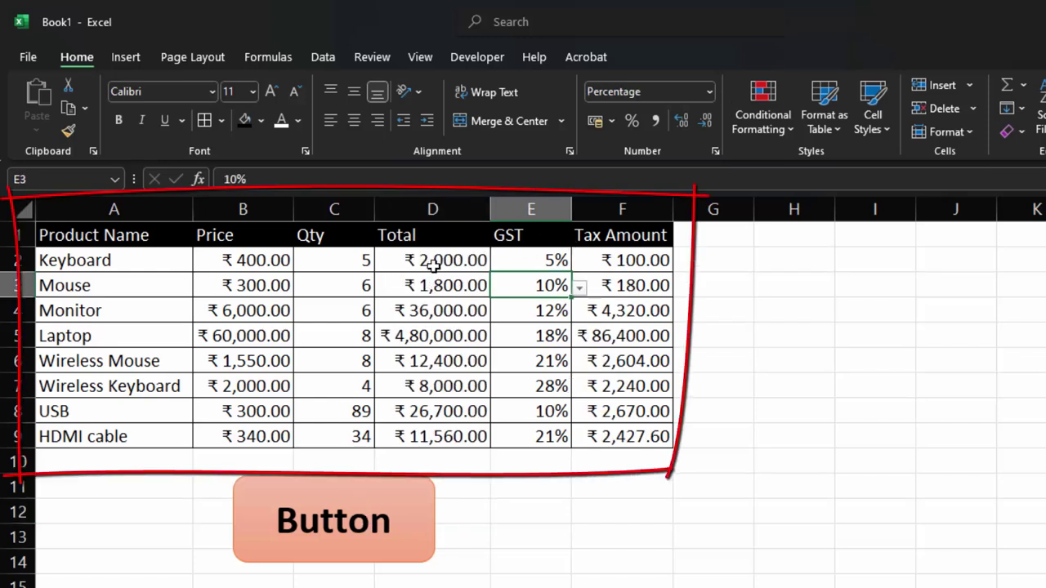
pyautogui.moveTo(433, 262); pyautogui.dragTo(433, 436)
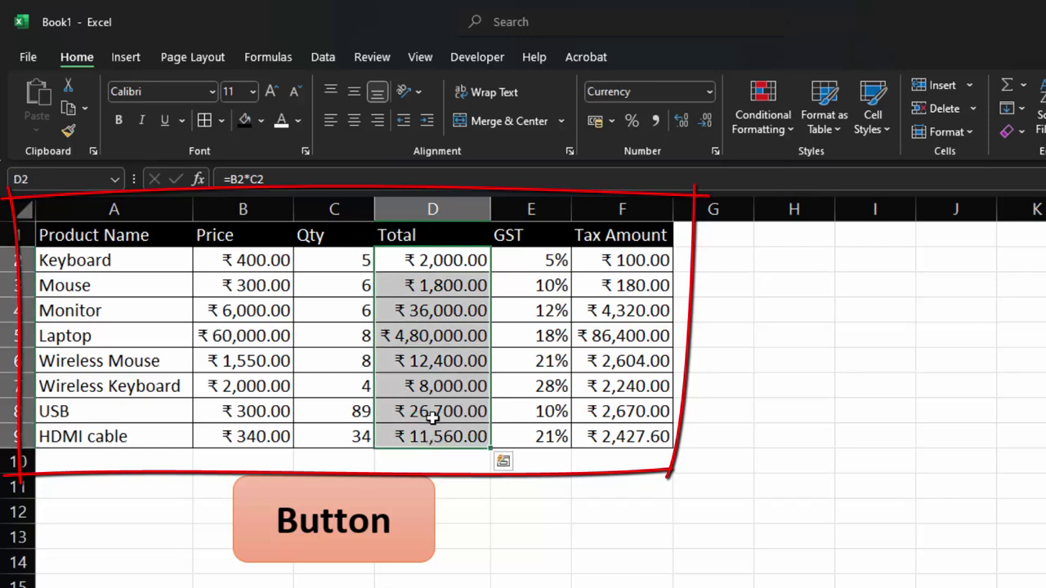
pyautogui.press('Delete')
pyautogui.click(378, 485)
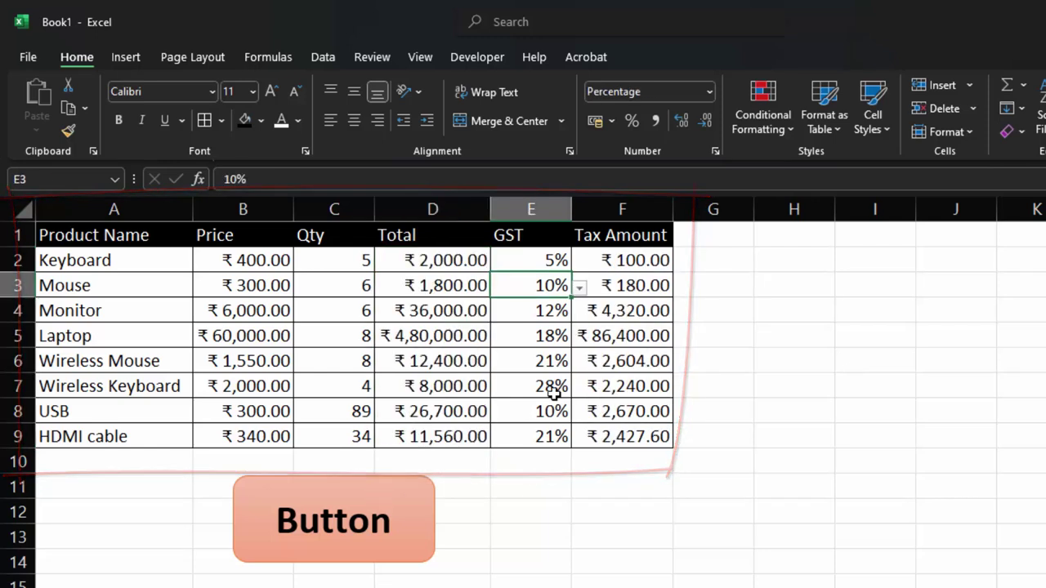
# Step: Change Keyboard's quantity in C2 to 35, then reselect the Totals in D2:D9
pyautogui.doubleClick(323, 258)
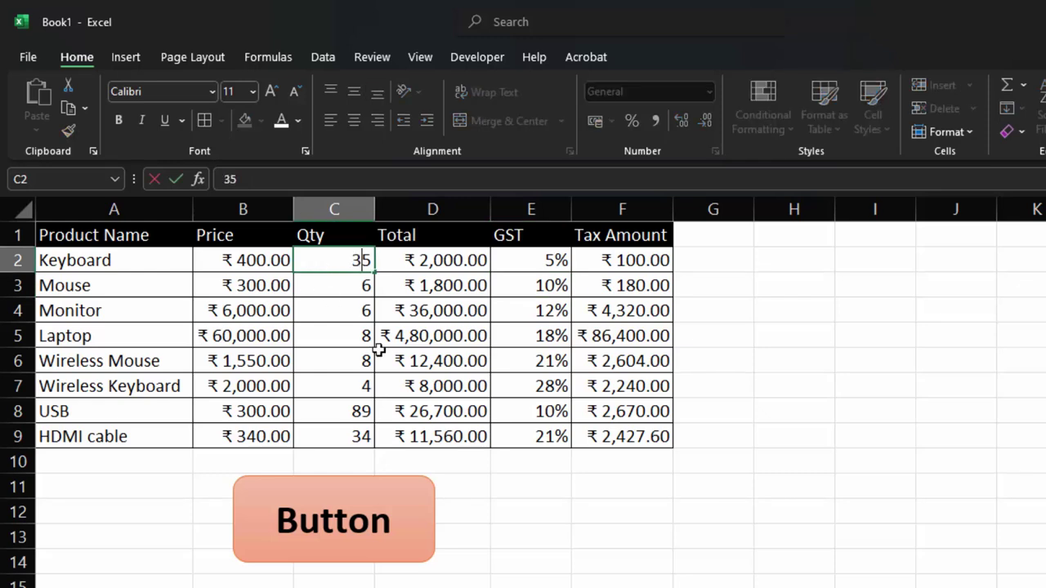
pyautogui.click(507, 561)
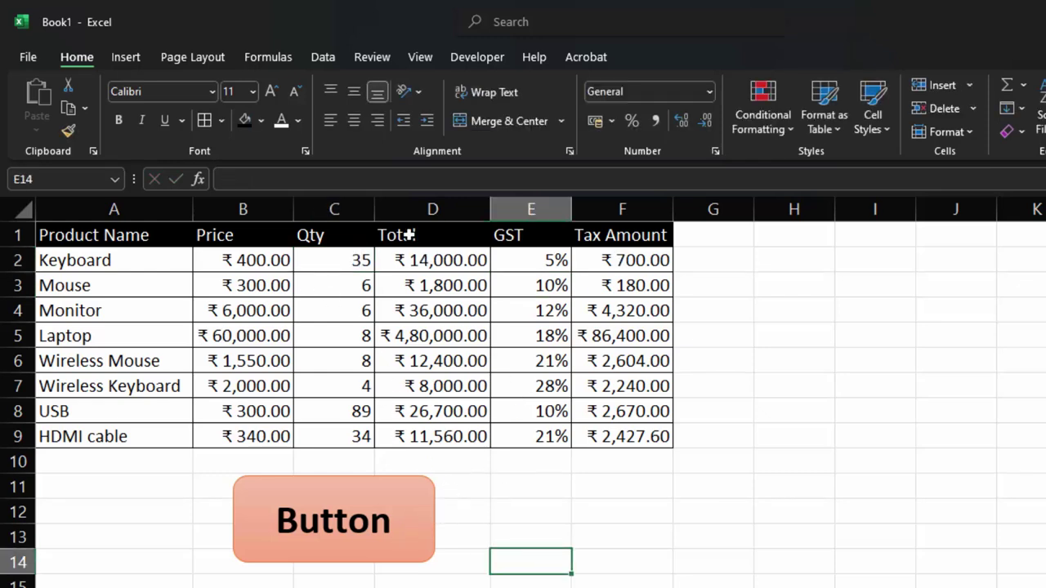
pyautogui.moveTo(411, 260); pyautogui.dragTo(433, 426)
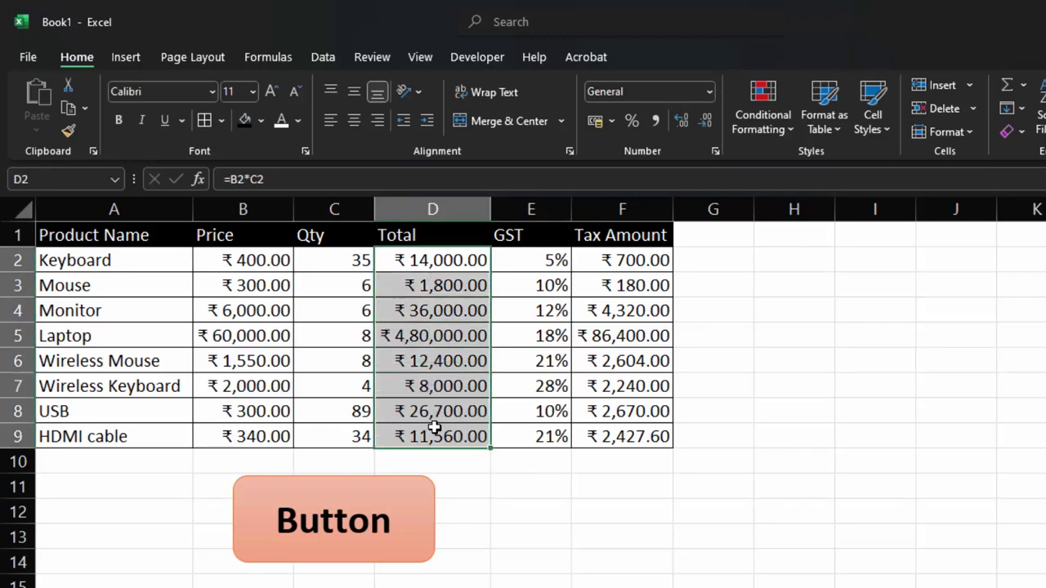
# Step: Clear the Totals and set Laptop's quantity to 18 and Wireless Keyboard's to 14
pyautogui.press('Delete')
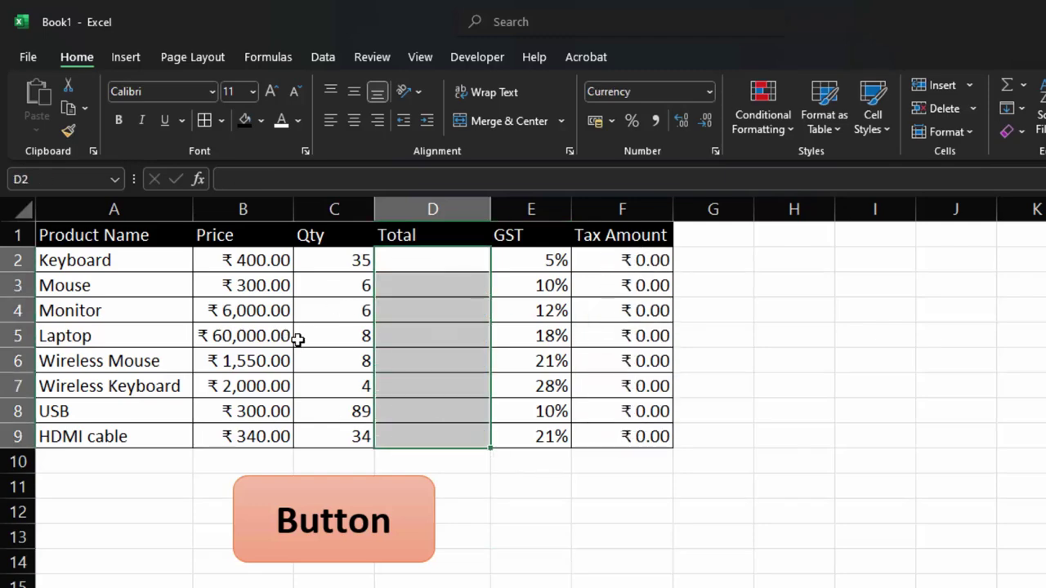
pyautogui.doubleClick(346, 338)
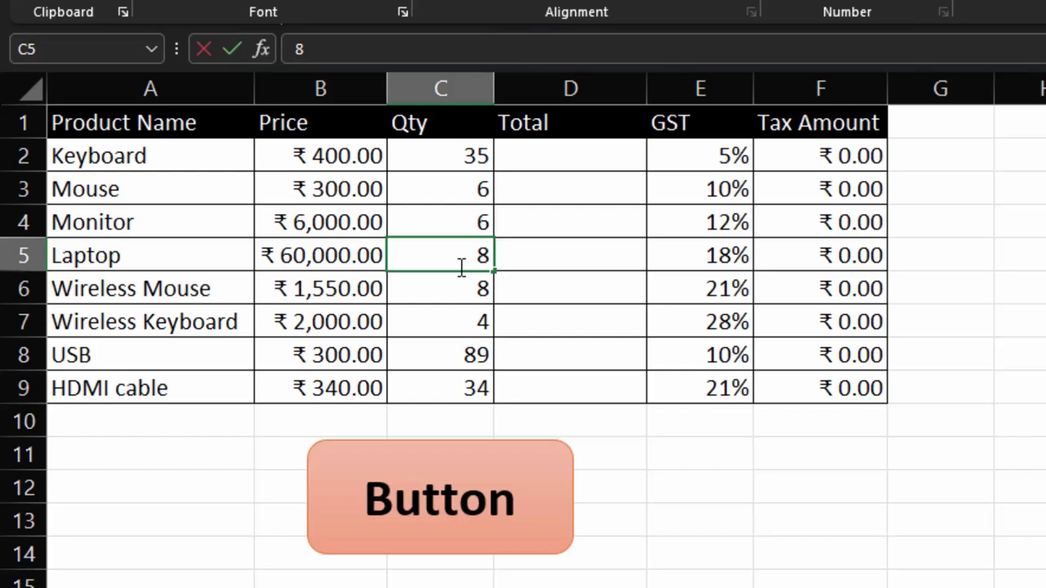
pyautogui.write('1')
pyautogui.click(450, 322)
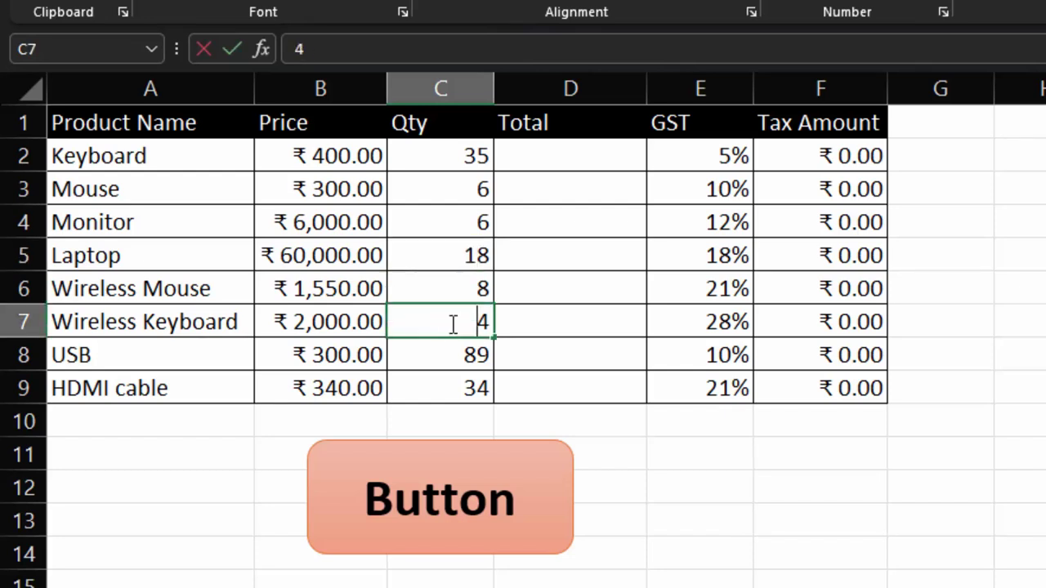
pyautogui.write('1')
pyautogui.click(747, 518)
# Step: Set Monitor's GST in E4 to 5%, rerun the macro, and autofit column F
pyautogui.click(692, 224)
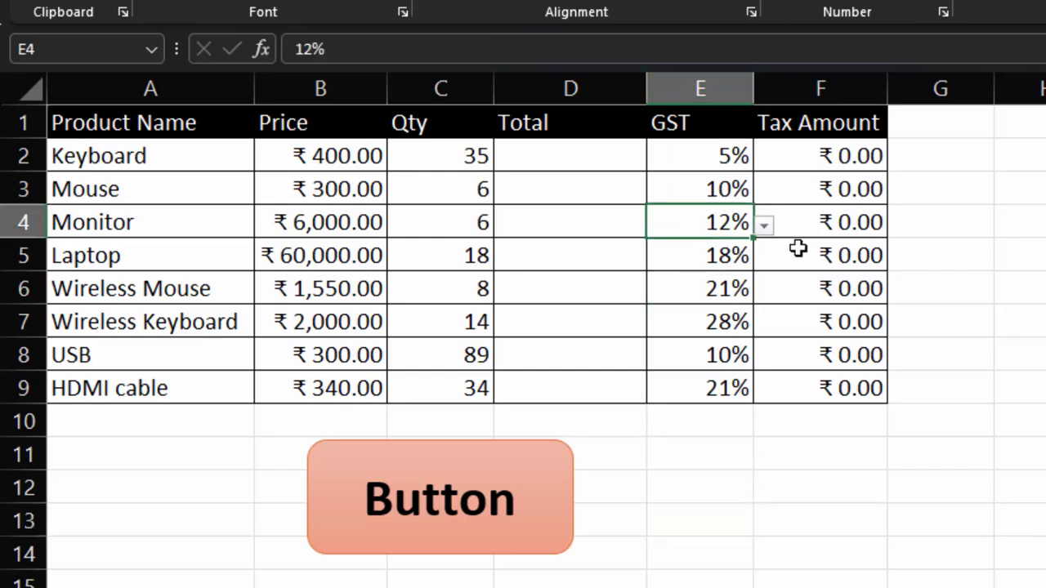
pyautogui.click(765, 227)
pyautogui.click(692, 250)
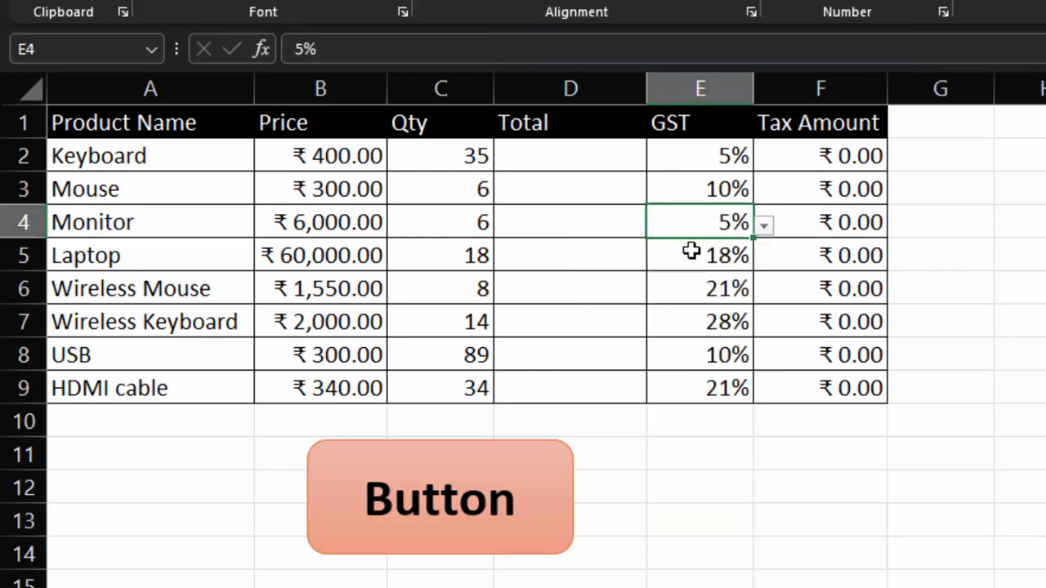
pyautogui.click(497, 499)
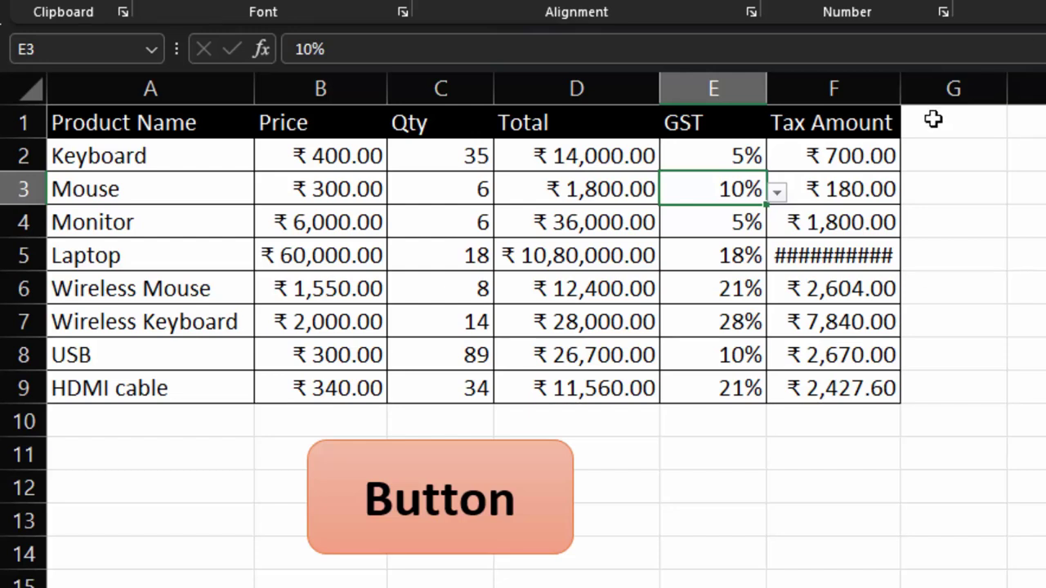
pyautogui.doubleClick(901, 89)
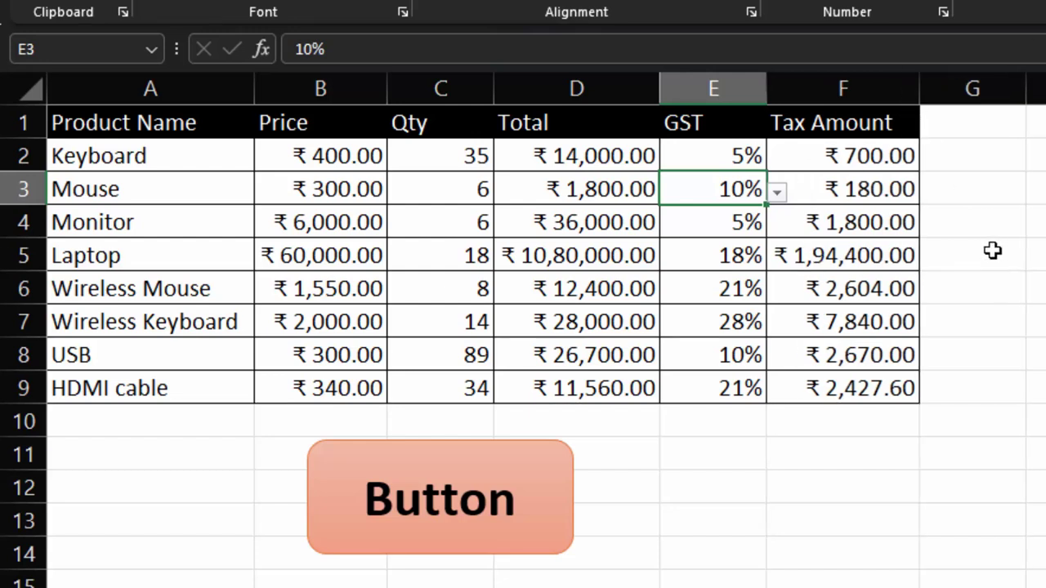